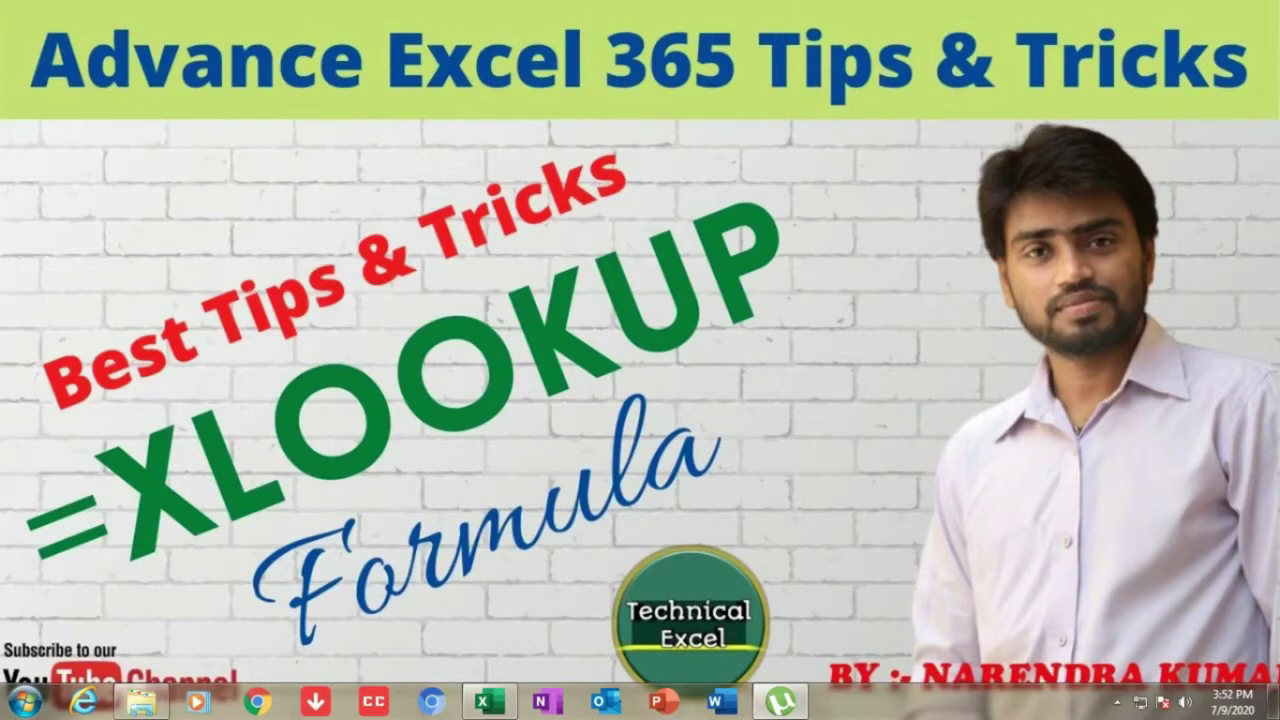
Enter headers Student Name, Class, Contact No., Father's Name, Mother's Name, Subject, Date Of Joining, Shift.
{"action": "left_click", "coordinate": [1117, 701]}
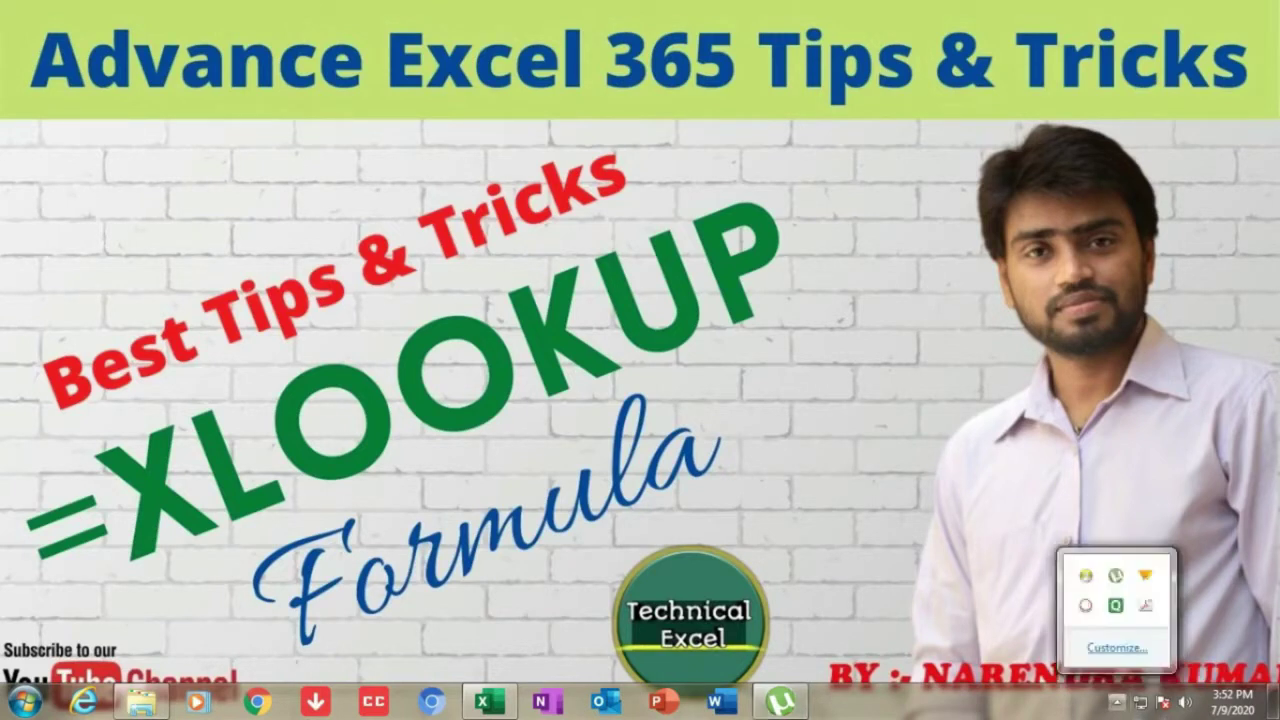
{"action": "left_click", "coordinate": [1086, 576]}
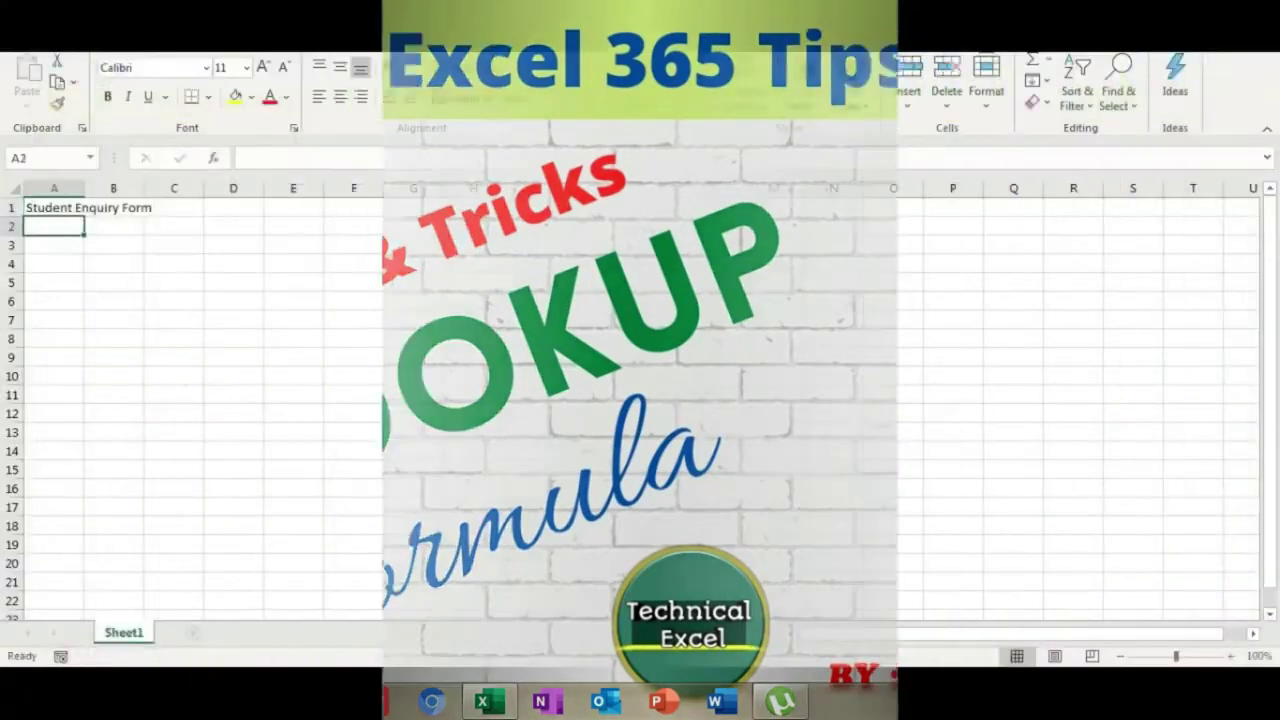
{"action": "key", "text": "Tab"}
{"action": "type", "text": "Student Name\tClass\tContact No."}
{"action": "key", "text": "Tab"}
{"action": "type", "text": "Father's Name"}
{"action": "key", "text": "Tab"}
{"action": "type", "text": "Mother's Nam"}
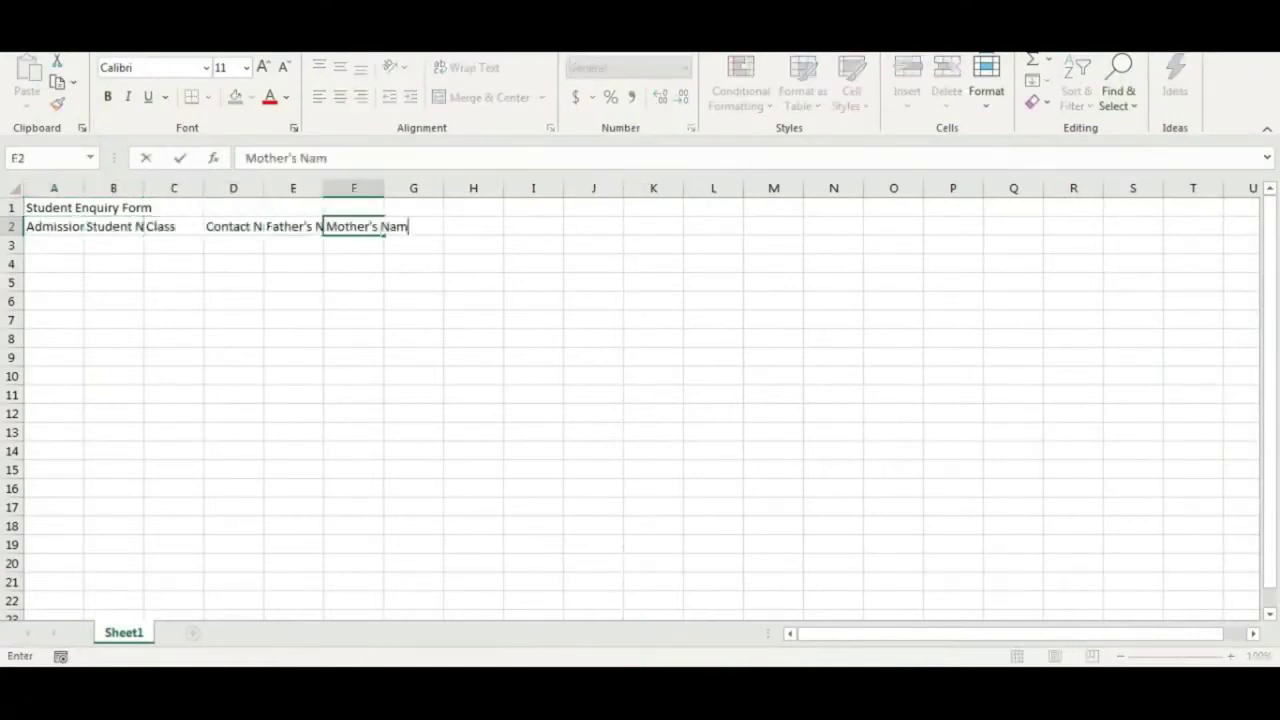
{"action": "type", "text": "e"}
{"action": "key", "text": "Tab"}
{"action": "type", "text": "Subject"}
{"action": "key", "text": "Tab"}
{"action": "type", "text": "Date Of Joining\tShift"}
{"action": "key", "text": "Tab"}
Widen the header columns, including Date Of Joining, so every label fits.
{"action": "left_click_drag", "start_coordinate": [84, 188], "coordinate": [421, 188]}
{"action": "left_click_drag", "start_coordinate": [481, 188], "coordinate": [558, 188]}
{"action": "left_click_drag", "start_coordinate": [618, 188], "coordinate": [871, 188]}
{"action": "left_click_drag", "start_coordinate": [1042, 188], "coordinate": [1107, 188]}
Merge and centre the title across A1:I1 and make it bold at size 28.
{"action": "left_click_drag", "start_coordinate": [71, 207], "coordinate": [1160, 207]}
{"action": "left_click", "coordinate": [489, 97]}
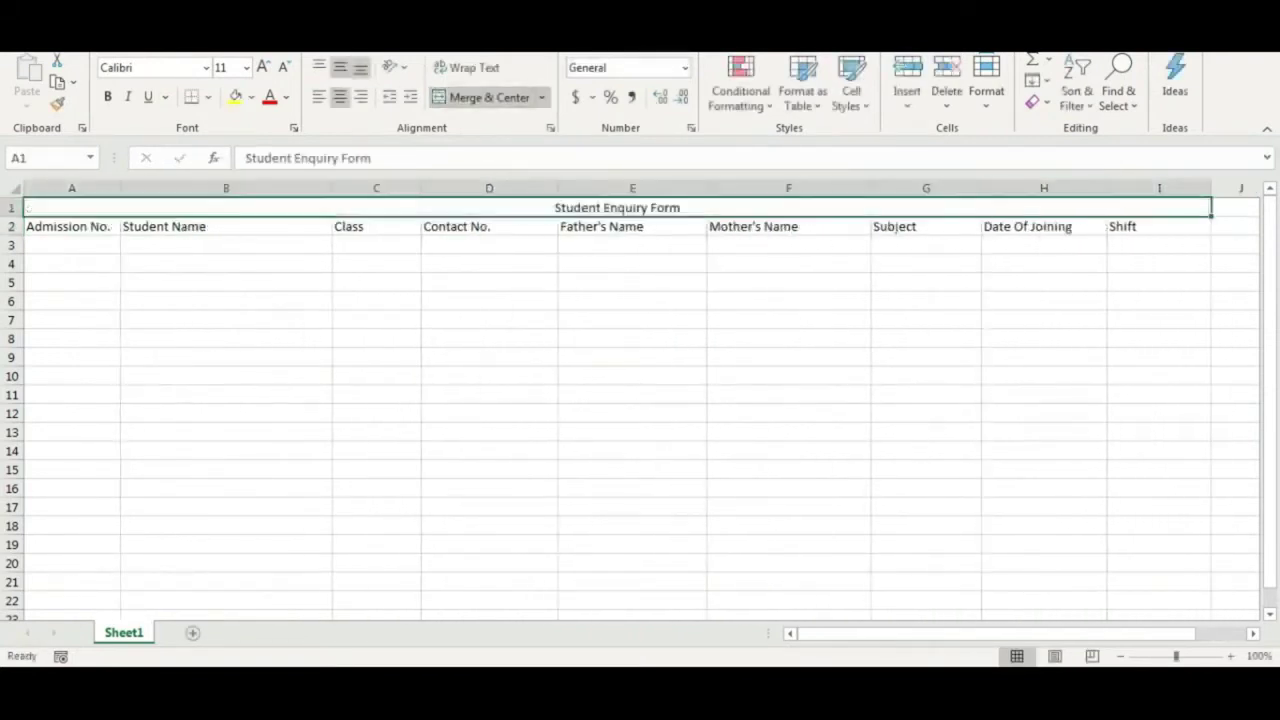
{"action": "left_click", "coordinate": [107, 96]}
{"action": "left_click", "coordinate": [263, 67]}
{"action": "left_click", "coordinate": [263, 67]}
{"action": "left_click", "coordinate": [263, 67]}
Give the title cell a blue gradient fill and green font colour.
{"action": "right_click", "coordinate": [229, 215]}
{"action": "left_click", "coordinate": [286, 569]}
{"action": "left_click", "coordinate": [103, 466]}
{"action": "left_click", "coordinate": [349, 640]}
{"action": "left_click", "coordinate": [411, 640]}
{"action": "left_click", "coordinate": [286, 96]}
{"action": "left_click", "coordinate": [352, 297]}
Make row 2 taller and apply bold and All Borders to headers A2:I2.
{"action": "left_click", "coordinate": [226, 327]}
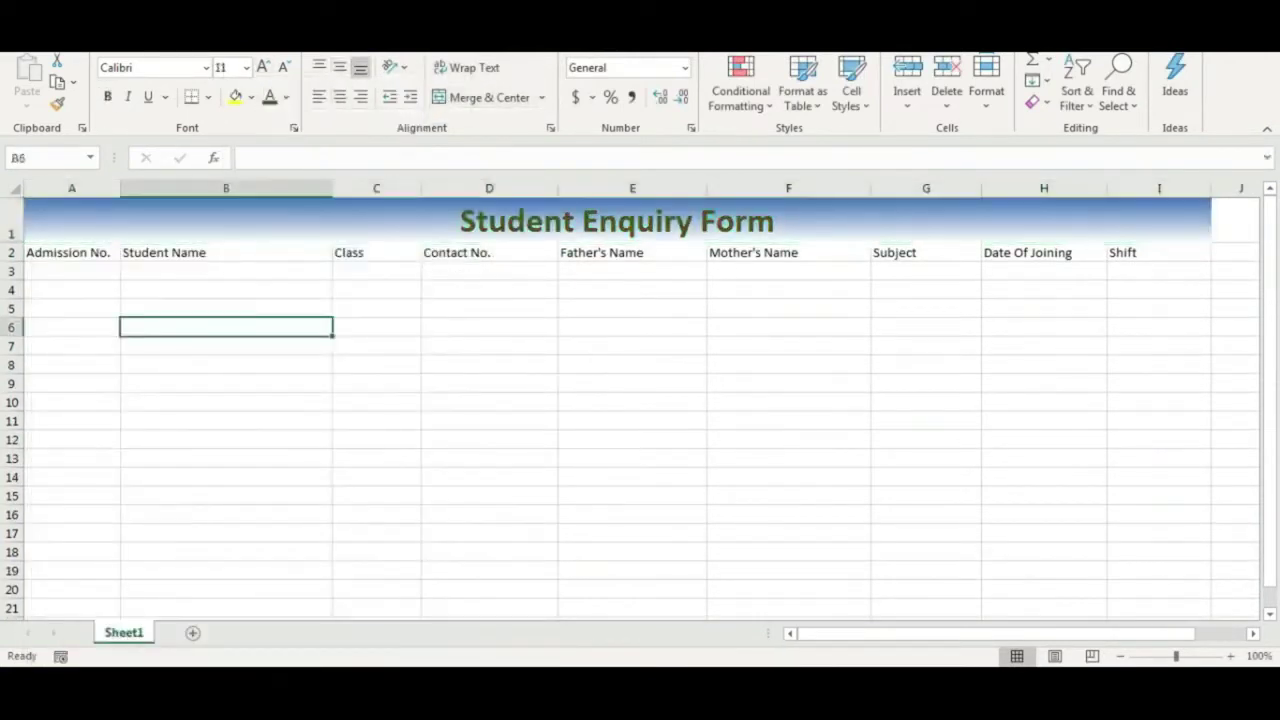
{"action": "left_click_drag", "start_coordinate": [71, 252], "coordinate": [1159, 252]}
{"action": "left_click_drag", "start_coordinate": [12, 261], "coordinate": [12, 275]}
{"action": "left_click", "coordinate": [489, 97]}
{"action": "key", "text": "Escape"}
{"action": "key", "text": "ctrl+b"}
{"action": "left_click", "coordinate": [208, 96]}
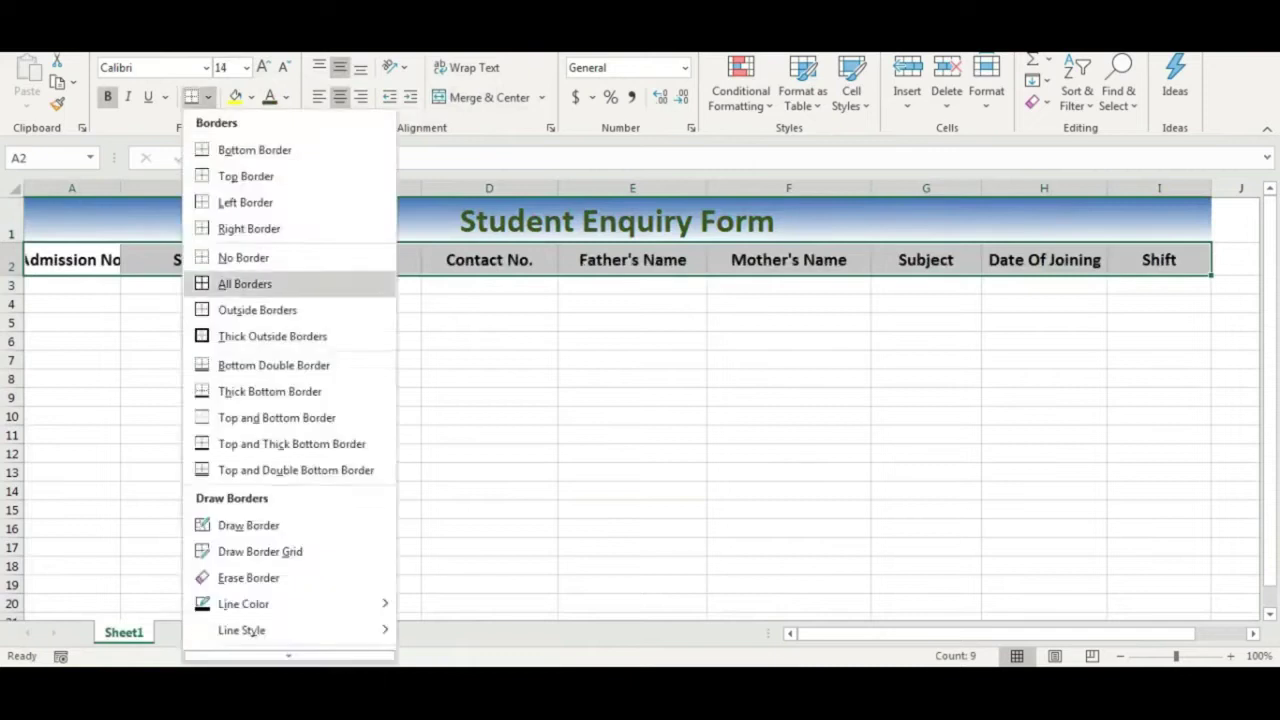
{"action": "left_click", "coordinate": [251, 283]}
{"action": "left_click", "coordinate": [226, 360]}
{"action": "scroll", "coordinate": [630, 400], "scroll_direction": "left", "scroll_amount": 1}
Set rows 3 to 20 to a row height of 20.
{"action": "left_click_drag", "start_coordinate": [11, 286], "coordinate": [11, 603]}
{"action": "key", "text": "alt+h"}
{"action": "type", "text": "oh20"}
{"action": "key", "text": "Return"}
Enter record AET01: student, class 12, contact, parents, ECONOMICS, 12-May-20, MORNING.
{"action": "type", "text": "AET01"}
{"action": "key", "text": "Tab"}
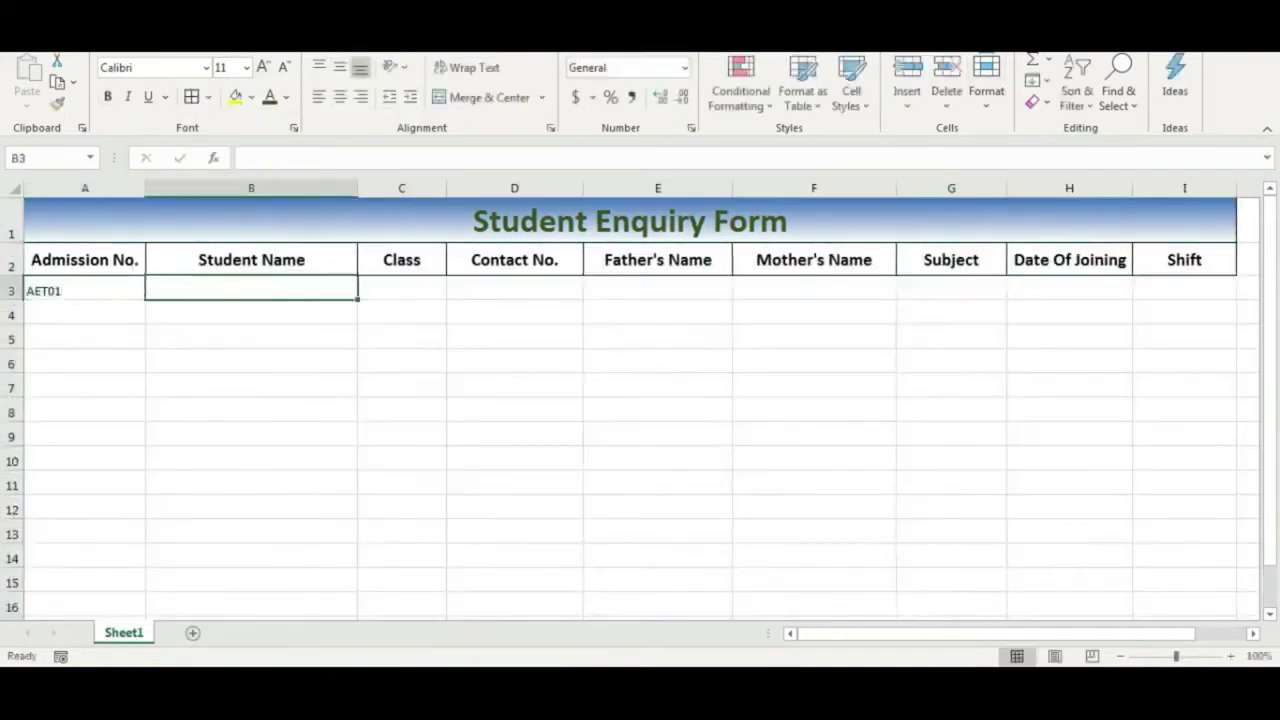
{"action": "type", "text": "RAHUL"}
{"action": "key", "text": "Tab"}
{"action": "type", "text": "12\t39349348"}
{"action": "type", "text": "3\t"}
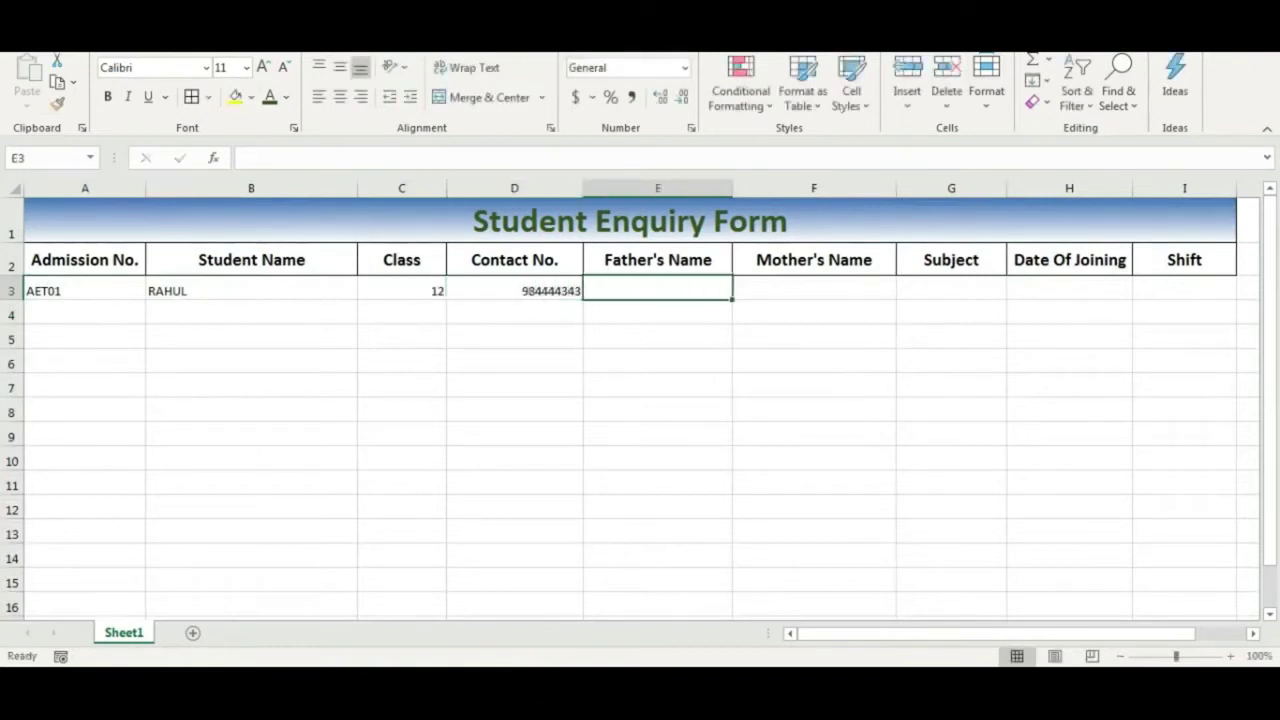
{"action": "key", "text": "Tab"}
{"action": "type", "text": "12"}
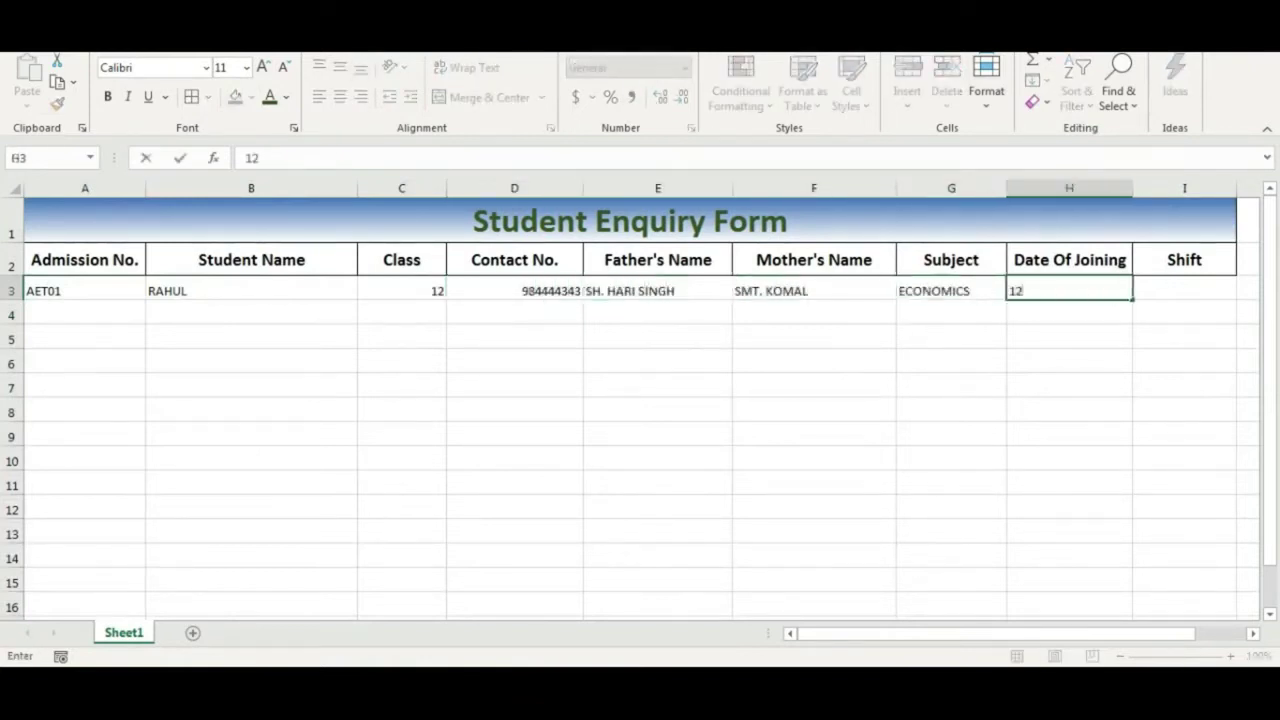
{"action": "type", "text": "20"}
{"action": "key", "text": "Return"}
{"action": "key", "text": "Up"}
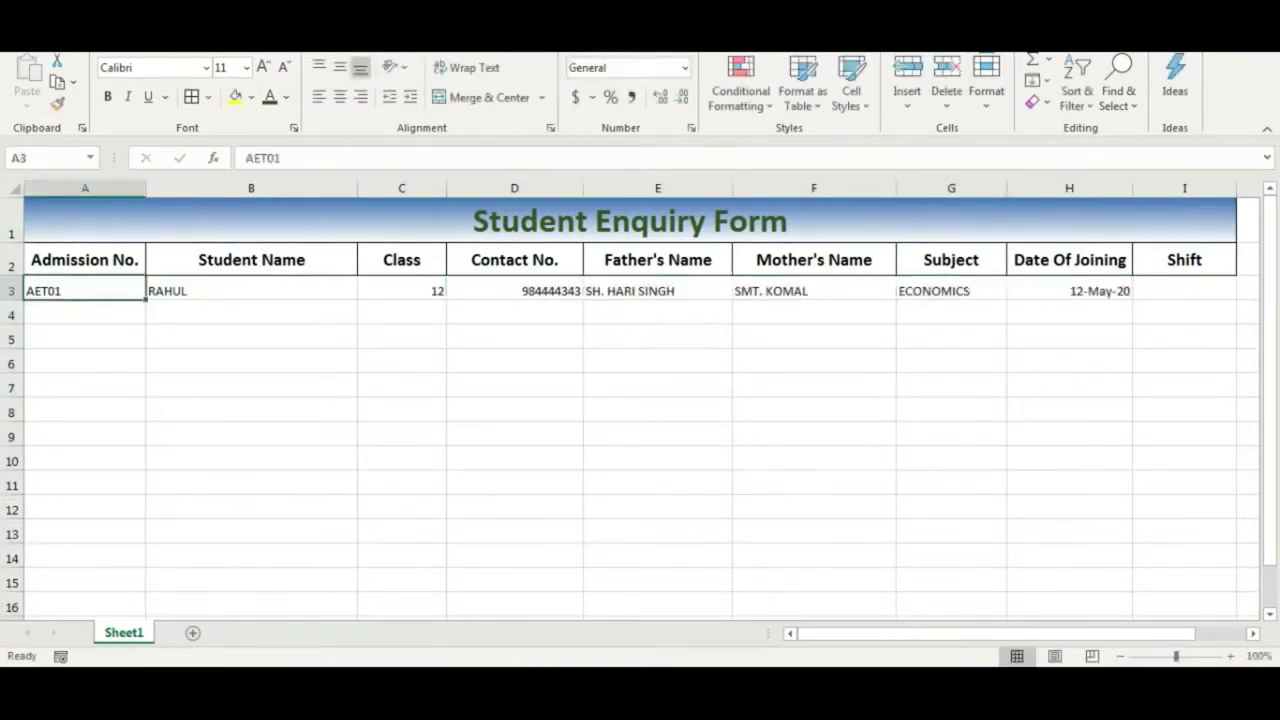
{"action": "left_click", "coordinate": [1184, 290]}
{"action": "type", "text": "MORNING"}
{"action": "key", "text": "Return"}
Enter record AET02: student, class 11, contact, parents, POLITICAL SCIENCE, 13-May.
{"action": "key", "text": "Down"}
{"action": "key", "text": "Up"}
{"action": "key", "text": "Home"}
{"action": "type", "text": "AET02"}
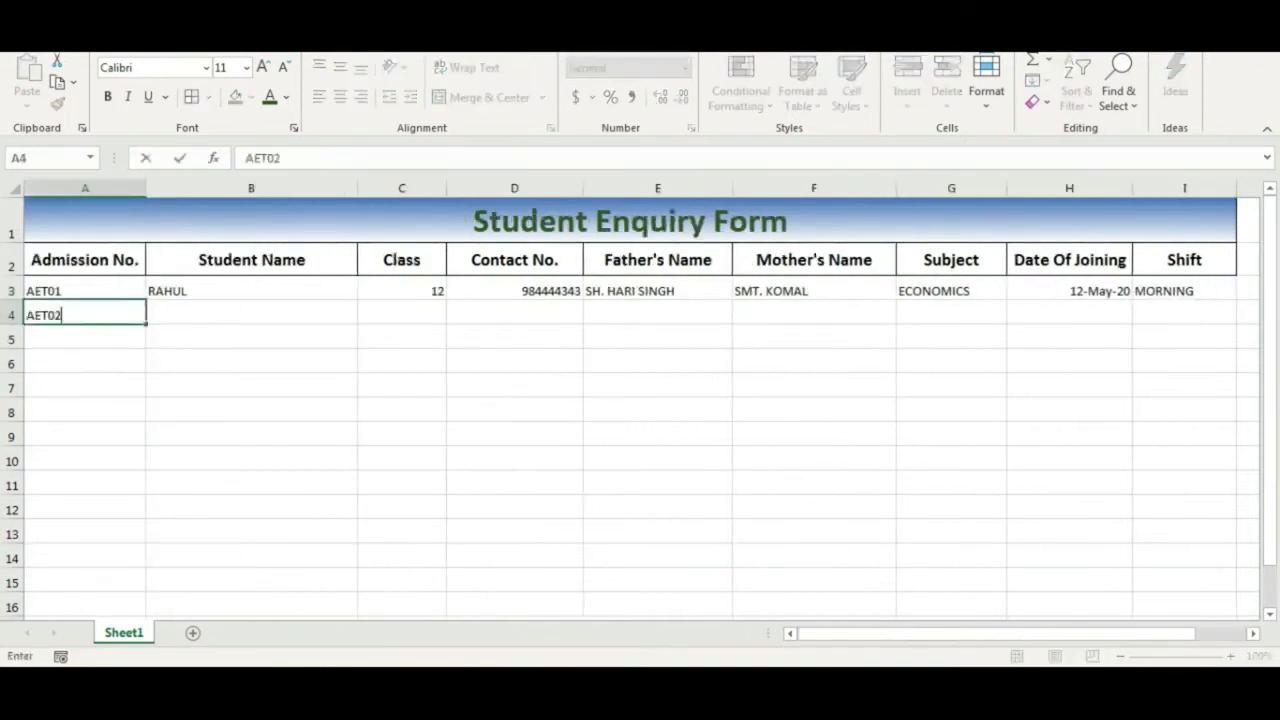
{"action": "key", "text": "Tab"}
{"action": "type", "text": "MUKESH"}
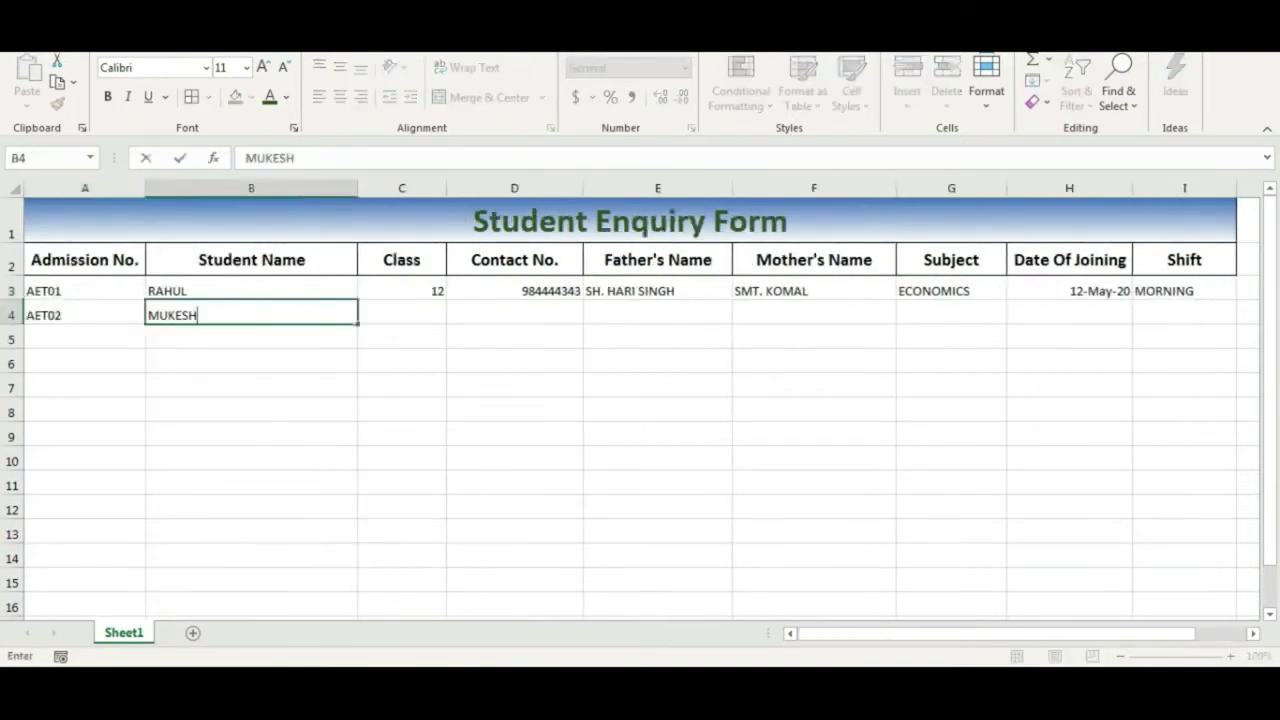
{"action": "type", "text": "\tM"}
Fill admission numbers to AET09 and enter names, classes 10/12/11/12/10/10/10, and contacts.
{"action": "left_click_drag", "start_coordinate": [85, 291], "coordinate": [145, 495]}
{"action": "left_click", "coordinate": [251, 339]}
{"action": "type", "text": "KAVITA SUNITA RADHA "}
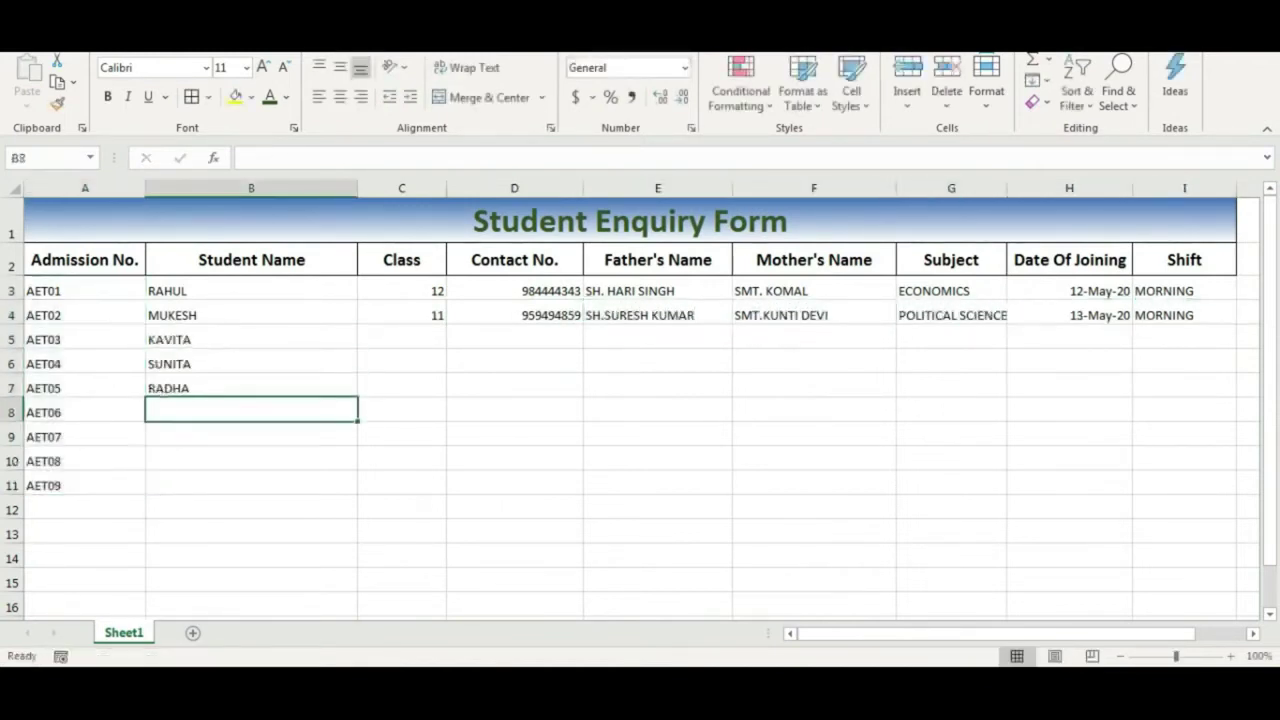
{"action": "type", "text": "HARISH SOHAN MOHAN KAPIL"}
{"action": "left_click", "coordinate": [401, 339]}
{"action": "type", "text": "10 12 11 12 10 1"}
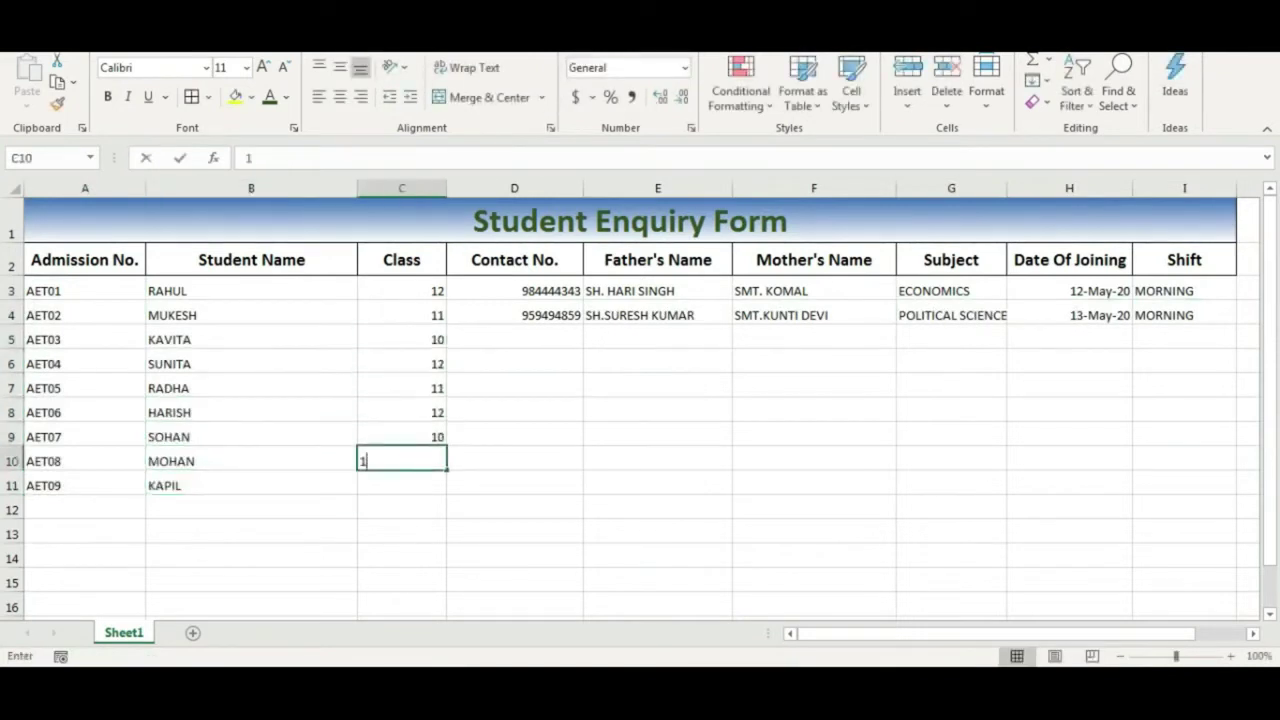
{"action": "type", "text": "0 10"}
{"action": "left_click", "coordinate": [657, 339]}
{"action": "left_click", "coordinate": [514, 339]}
{"action": "type", "text": "996885778 967558788 998875478 965485554 85"}
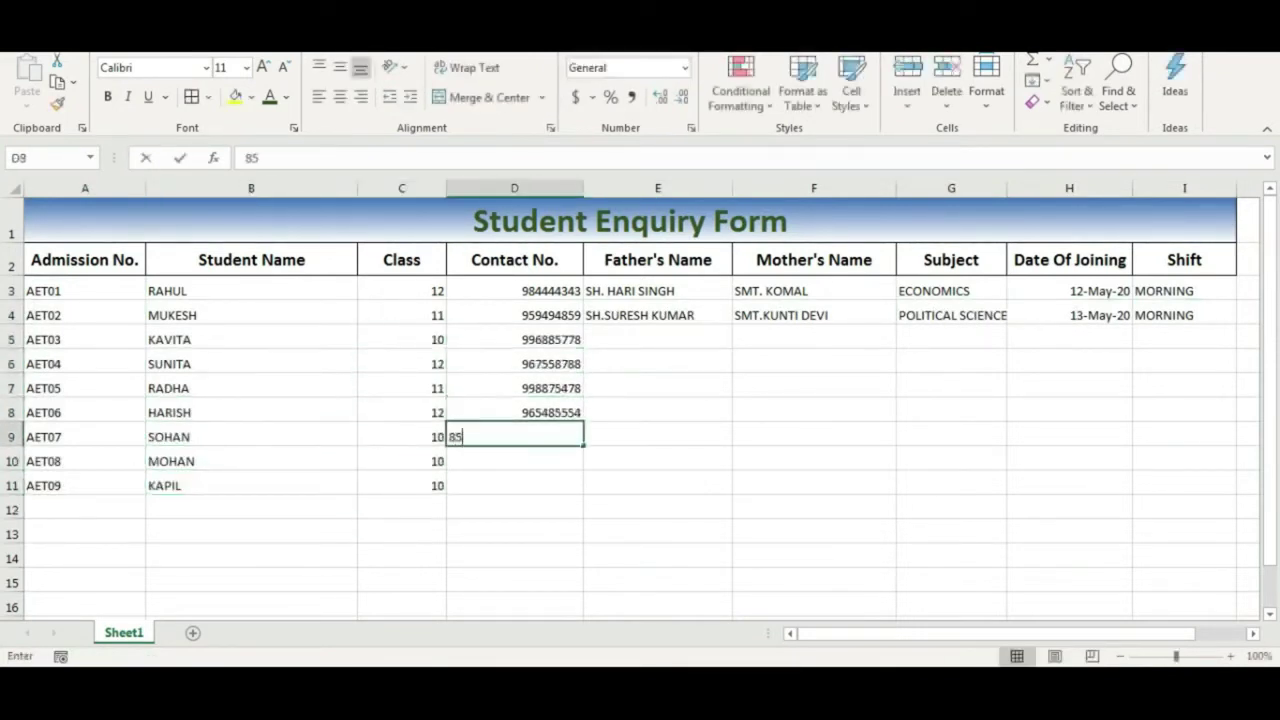
{"action": "type", "text": "5485548 58548854 548554785 5"}
{"action": "key", "text": "Escape"}
Enter the fathers' names, replacing the SH prefixes with MR.
{"action": "left_click", "coordinate": [657, 339]}
{"action": "type", "text": "S"}
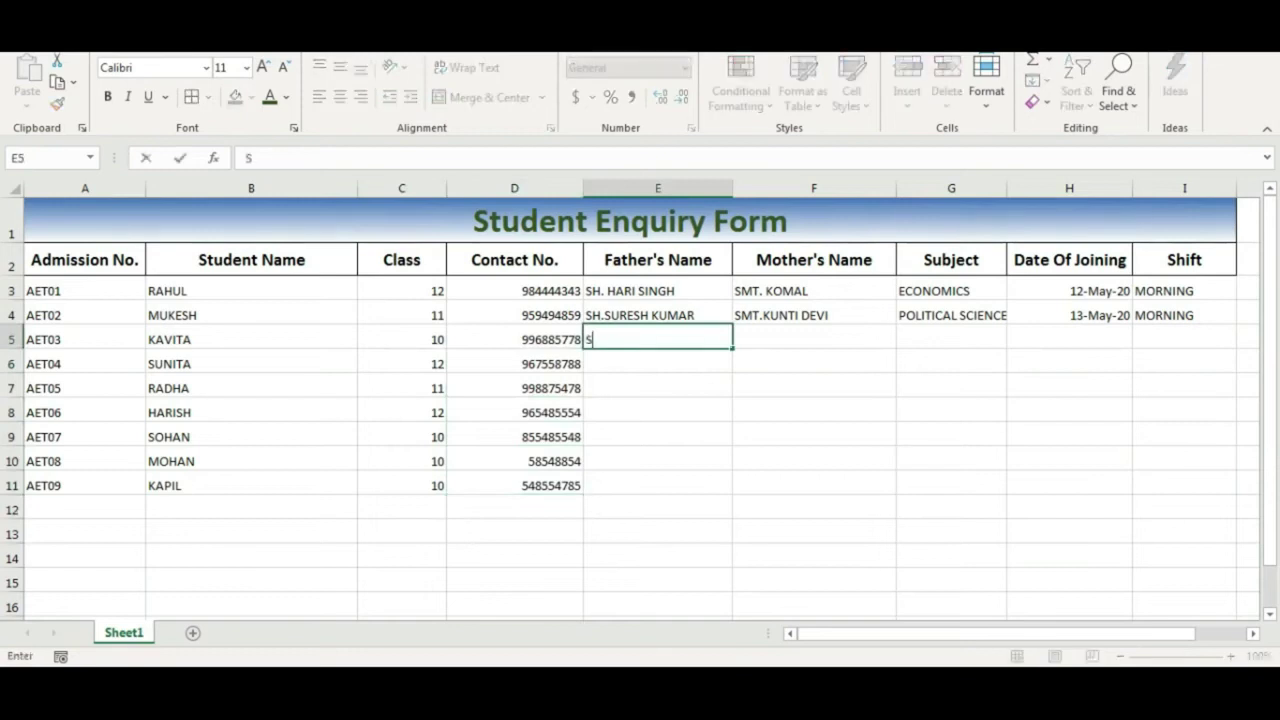
{"action": "type", "text": "M SH. ABHISHEK SH. KUMAR SH."}
{"action": "double_click", "coordinate": [590, 291]}
{"action": "key", "text": "Delete"}
{"action": "key", "text": "Delete"}
{"action": "key", "text": "Return"}
{"action": "double_click", "coordinate": [586, 315]}
{"action": "key", "text": "Delete"}
{"action": "key", "text": "Delete"}
{"action": "type", "text": "MR MR"}
{"action": "double_click", "coordinate": [600, 388]}
{"action": "key", "text": "BackSpace"}
{"action": "key", "text": "BackSpace"}
{"action": "type", "text": "MR "}
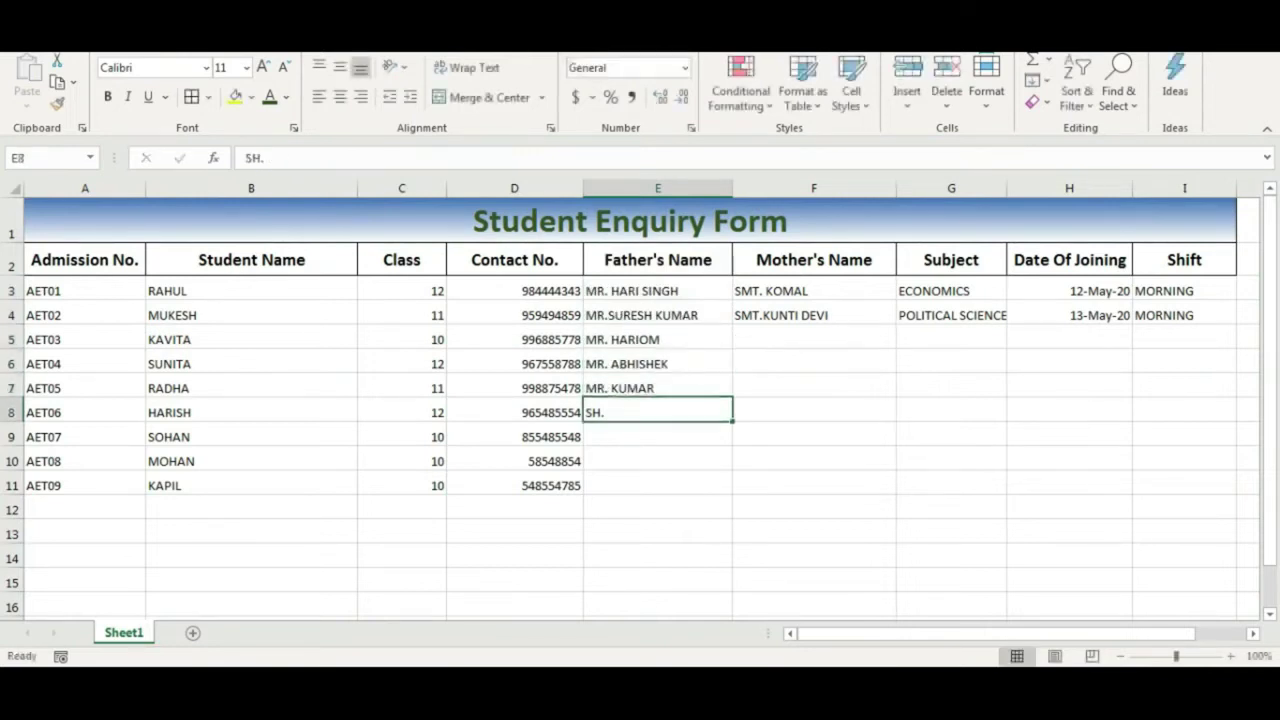
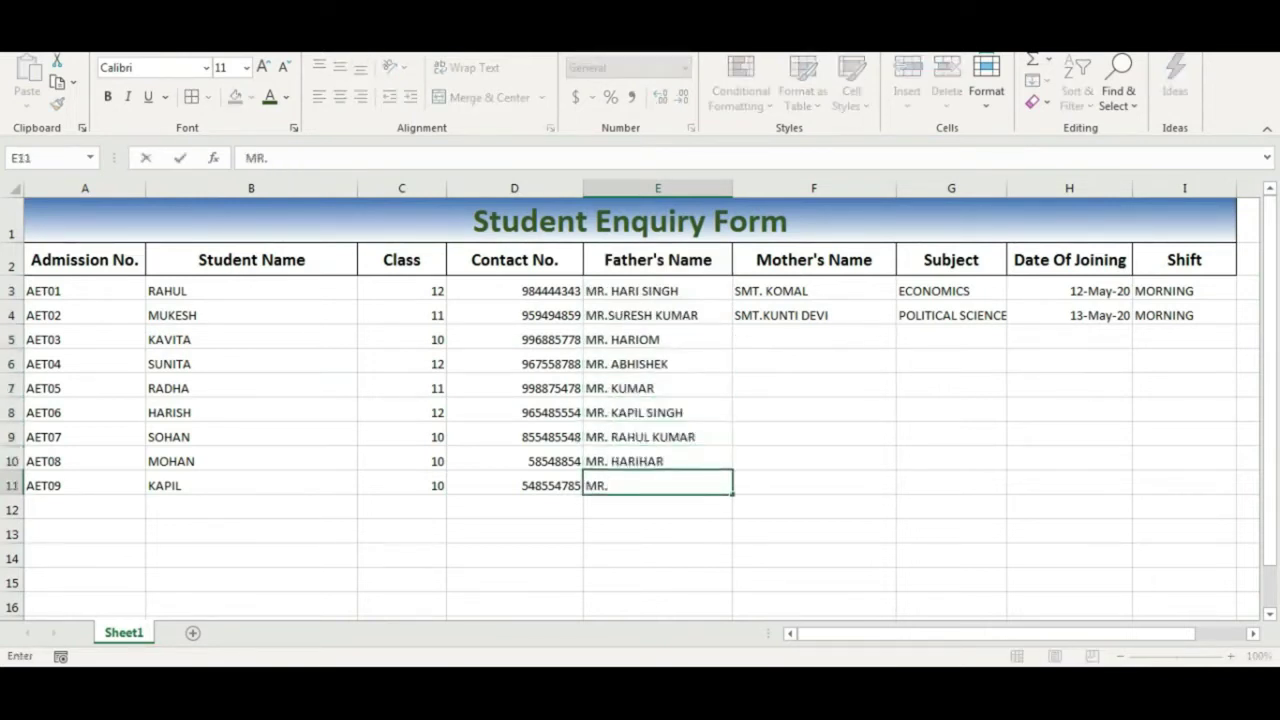
{"action": "left_click", "coordinate": [813, 339]}
Enter the mothers' names, replacing the SMT prefixes with MRS.
{"action": "double_click", "coordinate": [740, 291]}
{"action": "key", "text": "Delete"}
{"action": "key", "text": "Delete"}
{"action": "key", "text": "Delete"}
{"action": "type", "text": "MRS"}
{"action": "double_click", "coordinate": [740, 315]}
{"action": "key", "text": "Delete"}
{"action": "key", "text": "Delete"}
{"action": "key", "text": "Delete"}
{"action": "key", "text": "Return"}
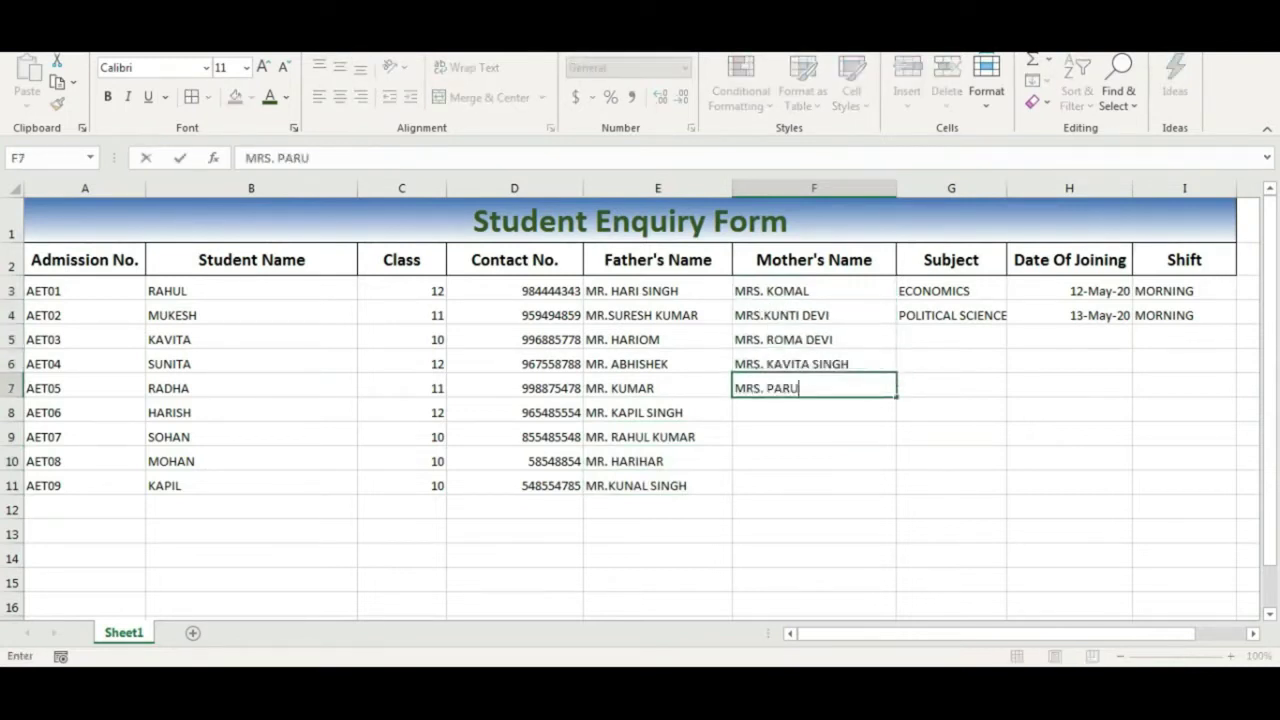
{"action": "key", "text": "Return"}
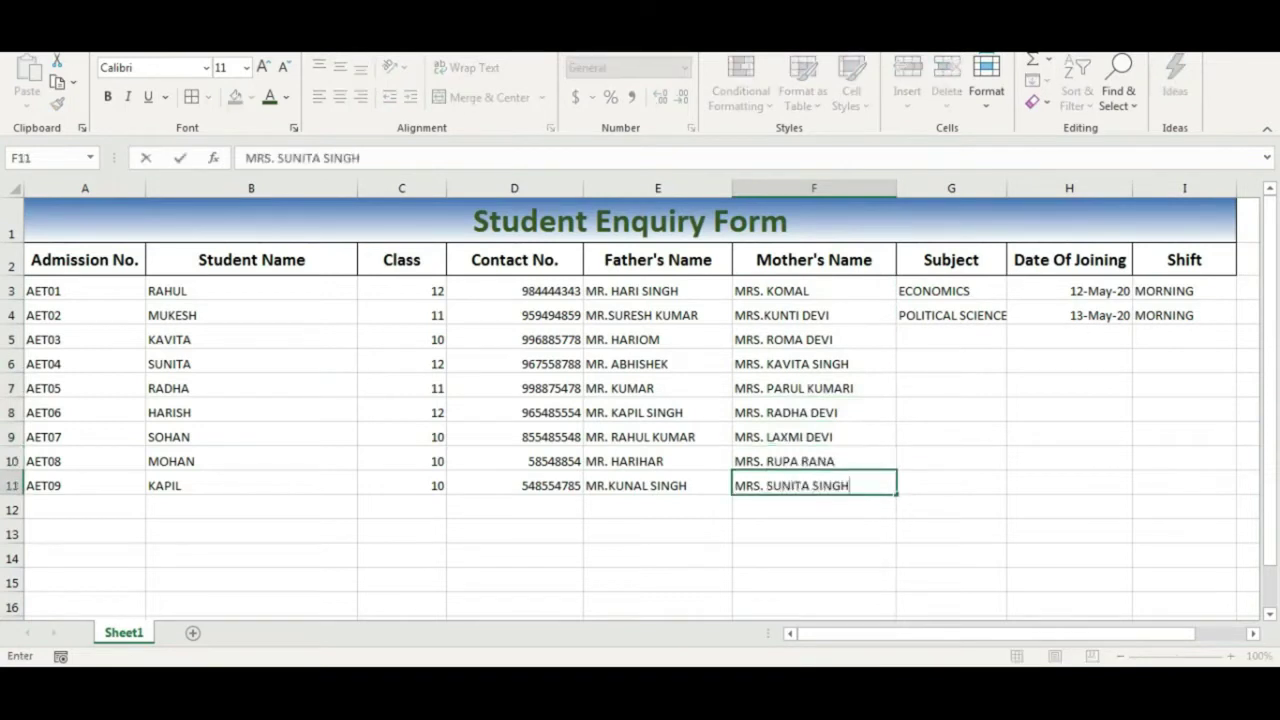
Enter the remaining subjects, fill dates to 20-May-20, and set MORNING/EVENING shifts.
{"action": "left_click", "coordinate": [951, 339]}
{"action": "type", "text": "MATHEMATICS ENGLISH ECONOMICS POLITICAL SCIENCE E"}
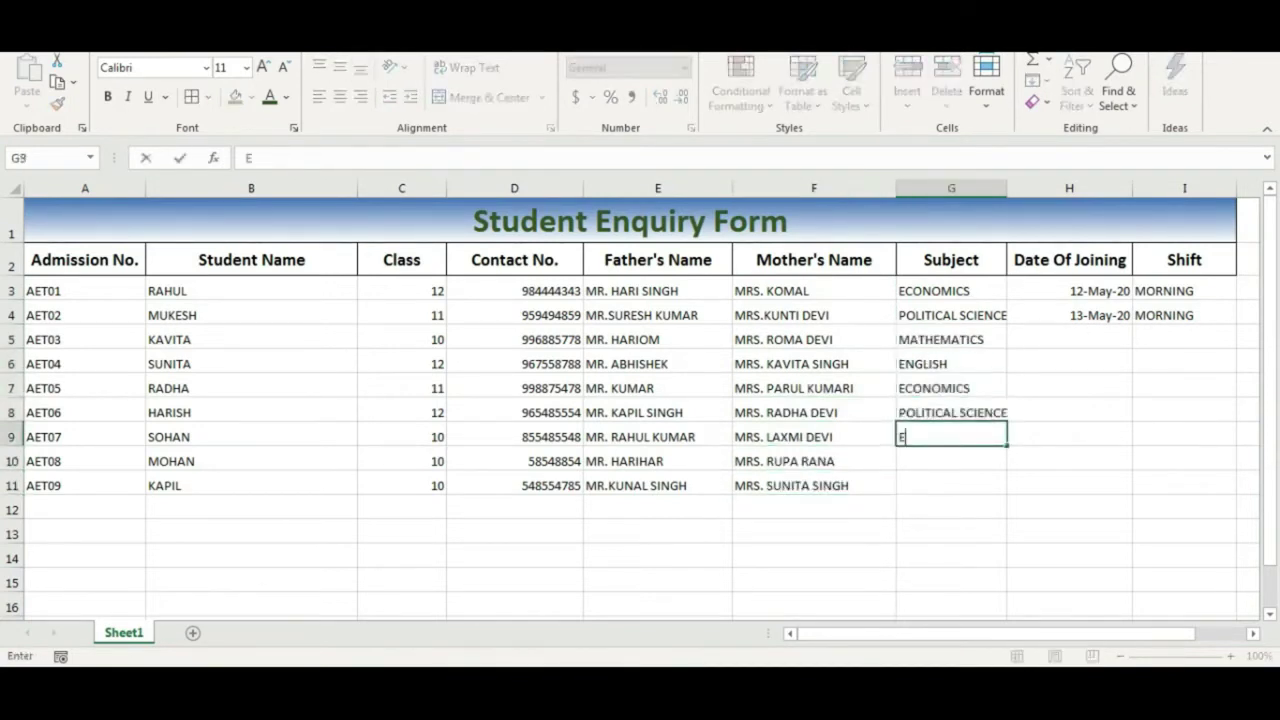
{"action": "type", "text": "NGLISH ENGLISH MATHEMATICS"}
{"action": "left_click_drag", "start_coordinate": [1069, 291], "coordinate": [1069, 315]}
{"action": "left_click_drag", "start_coordinate": [1132, 327], "coordinate": [1132, 496]}
{"action": "left_click_drag", "start_coordinate": [1184, 291], "coordinate": [1184, 315]}
{"action": "left_click_drag", "start_coordinate": [1237, 327], "coordinate": [1237, 399]}
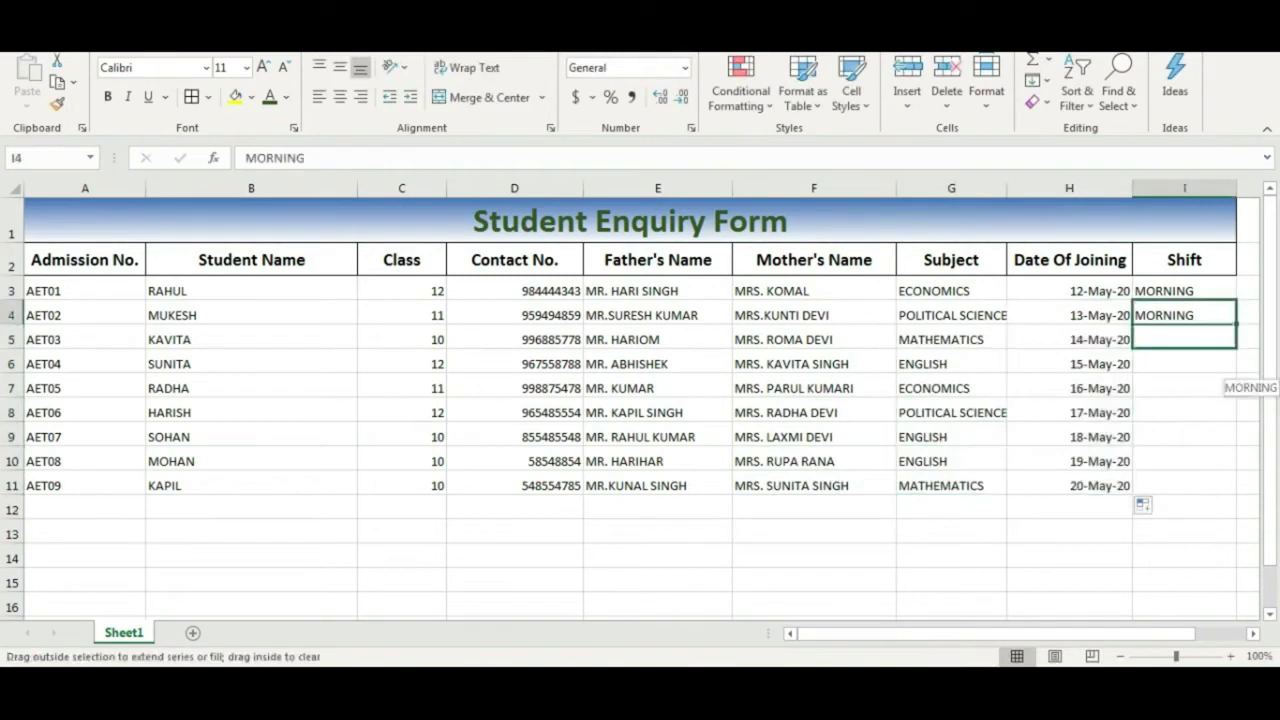
{"action": "left_click", "coordinate": [1184, 412]}
{"action": "type", "text": "EVENING EVENING EVENING M"}
Open gradient Fill Effects for header row A2:I2 and pick a second colour.
{"action": "key", "text": "Return"}
{"action": "left_click_drag", "start_coordinate": [85, 259], "coordinate": [1184, 259]}
{"action": "key", "text": "ctrl+1"}
{"action": "left_click", "coordinate": [172, 468]}
{"action": "left_click", "coordinate": [433, 364]}
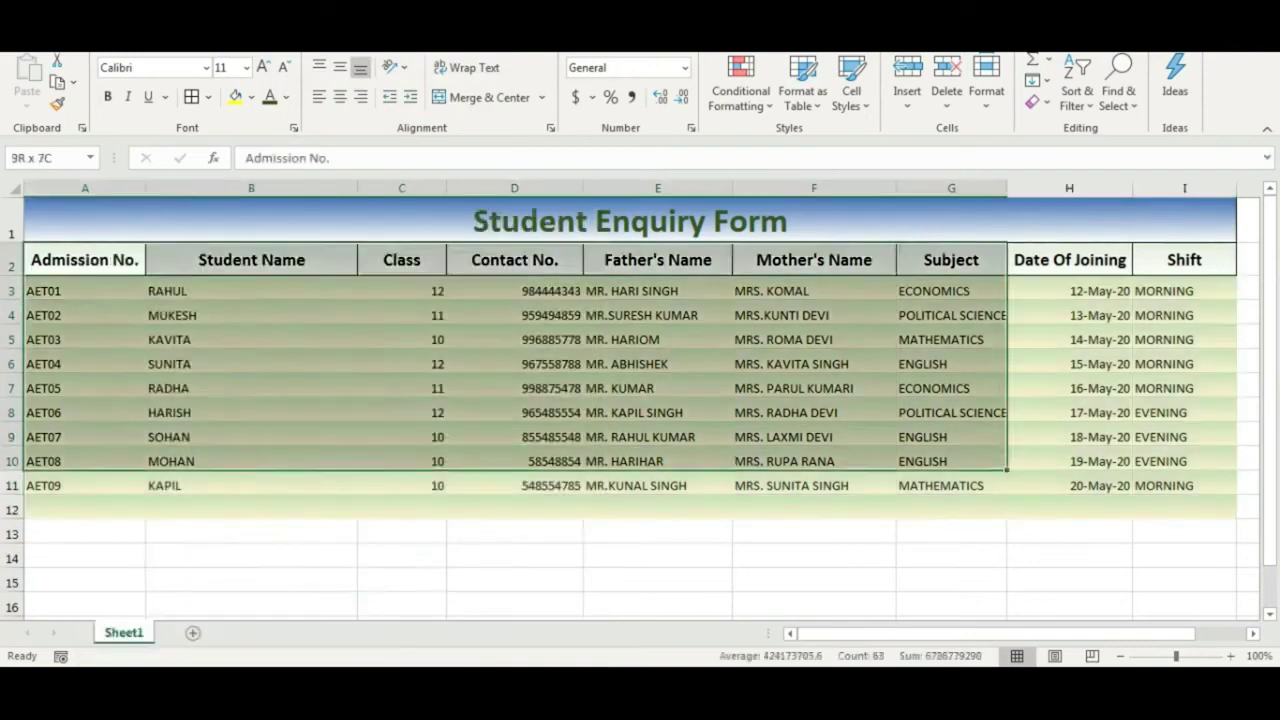
Type the row 14 headers STUDENT NAME, SUBJECT, STUDENT NAME and DATE OF JOINING.
{"action": "right_click", "coordinate": [328, 505]}
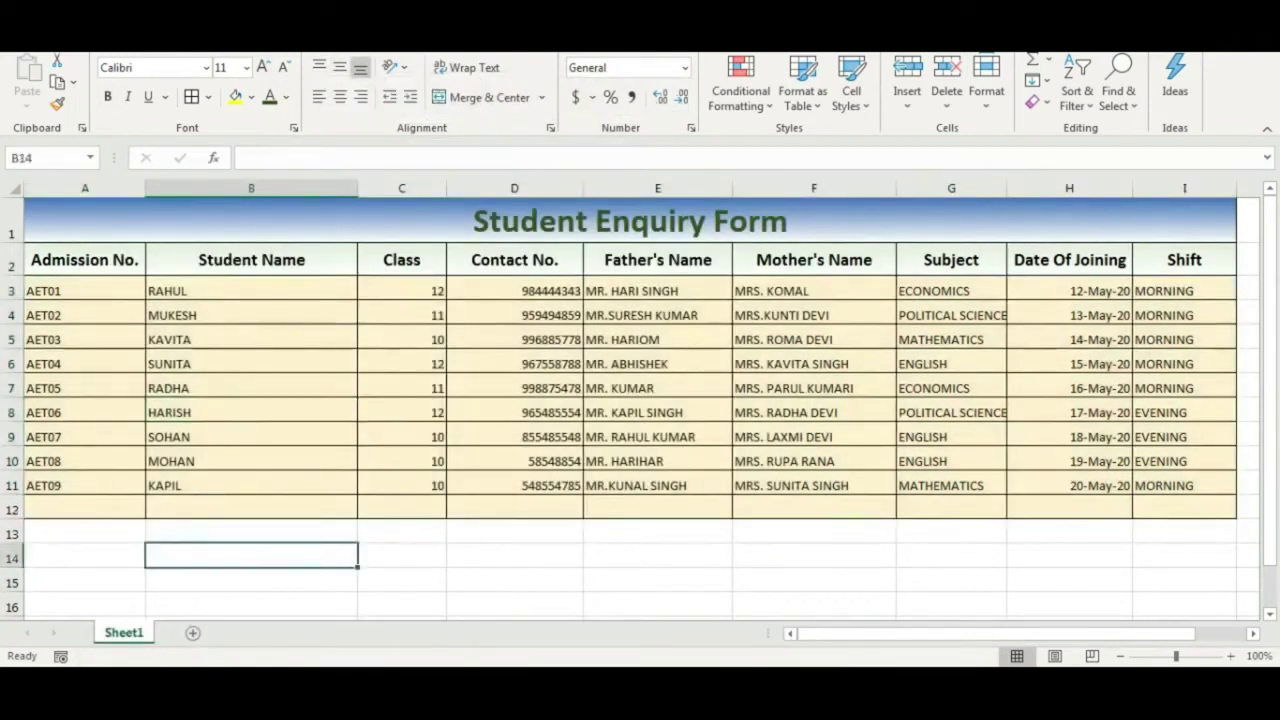
{"action": "type", "text": "STUDENT NAME"}
{"action": "key", "text": "Tab"}
{"action": "type", "text": "SUBJECT"}
{"action": "key", "text": "Tab"}
{"action": "key", "text": "Tab"}
{"action": "key", "text": "Tab"}
{"action": "type", "text": "STUDENT NAME"}
{"action": "key", "text": "Tab"}
{"action": "type", "text": "DATE OF JOINING"}
{"action": "key", "text": "Tab"}
Give the SUBJECT table headers a fill, bold dark-red size 14 text, and merge-centre SUBJECT over C14:D14.
{"action": "left_click_drag", "start_coordinate": [250, 558], "coordinate": [400, 558]}
{"action": "right_click", "coordinate": [325, 558]}
{"action": "left_click", "coordinate": [400, 457]}
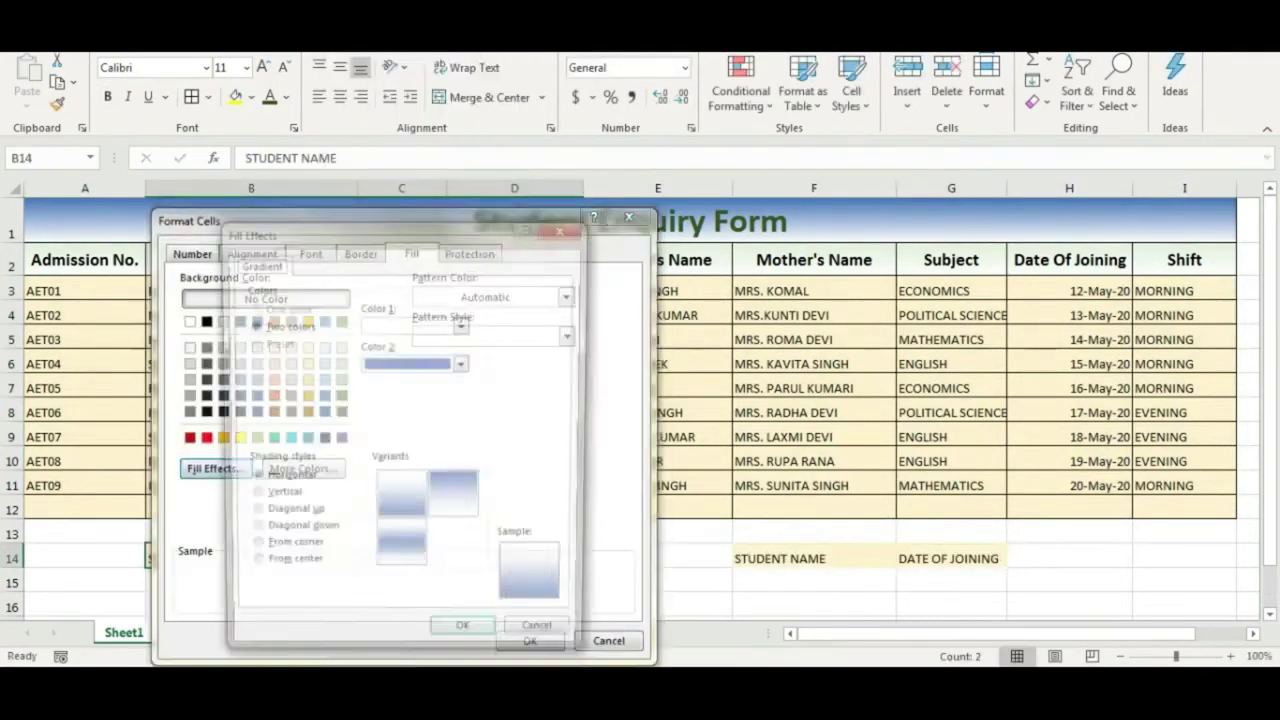
{"action": "key", "text": "Return"}
{"action": "key", "text": "Return"}
{"action": "key", "text": "ctrl+b"}
{"action": "left_click", "coordinate": [285, 96]}
{"action": "left_click", "coordinate": [269, 301]}
{"action": "key", "text": "ctrl+shift+greater"}
{"action": "key", "text": "ctrl+shift+greater"}
{"action": "left_click_drag", "start_coordinate": [400, 556], "coordinate": [514, 556]}
{"action": "left_click", "coordinate": [489, 97]}
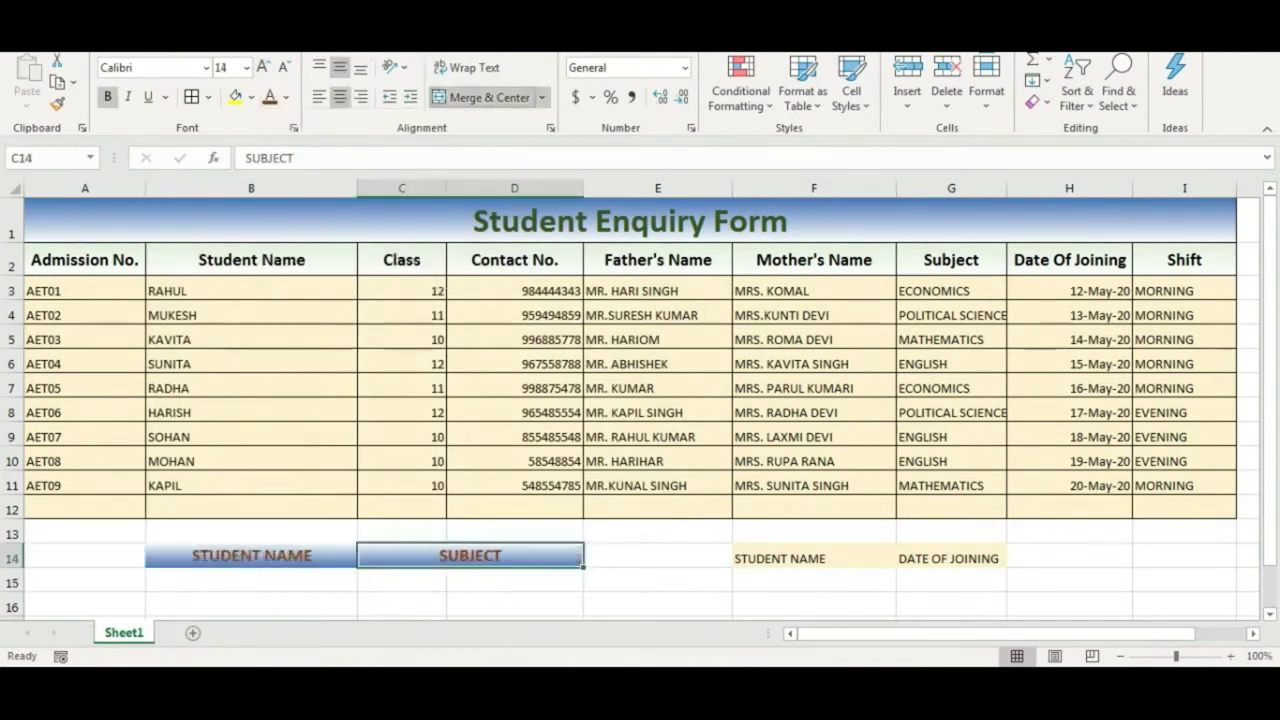
Make the DATE OF JOINING table header green, bold, size 14, with DATE OF JOINING merged over G14:H14.
{"action": "left_click_drag", "start_coordinate": [400, 582], "coordinate": [514, 582]}
{"action": "scroll", "coordinate": [640, 400], "scroll_direction": "down", "scroll_amount": 3}
{"action": "left_click_drag", "start_coordinate": [400, 380], "coordinate": [514, 380]}
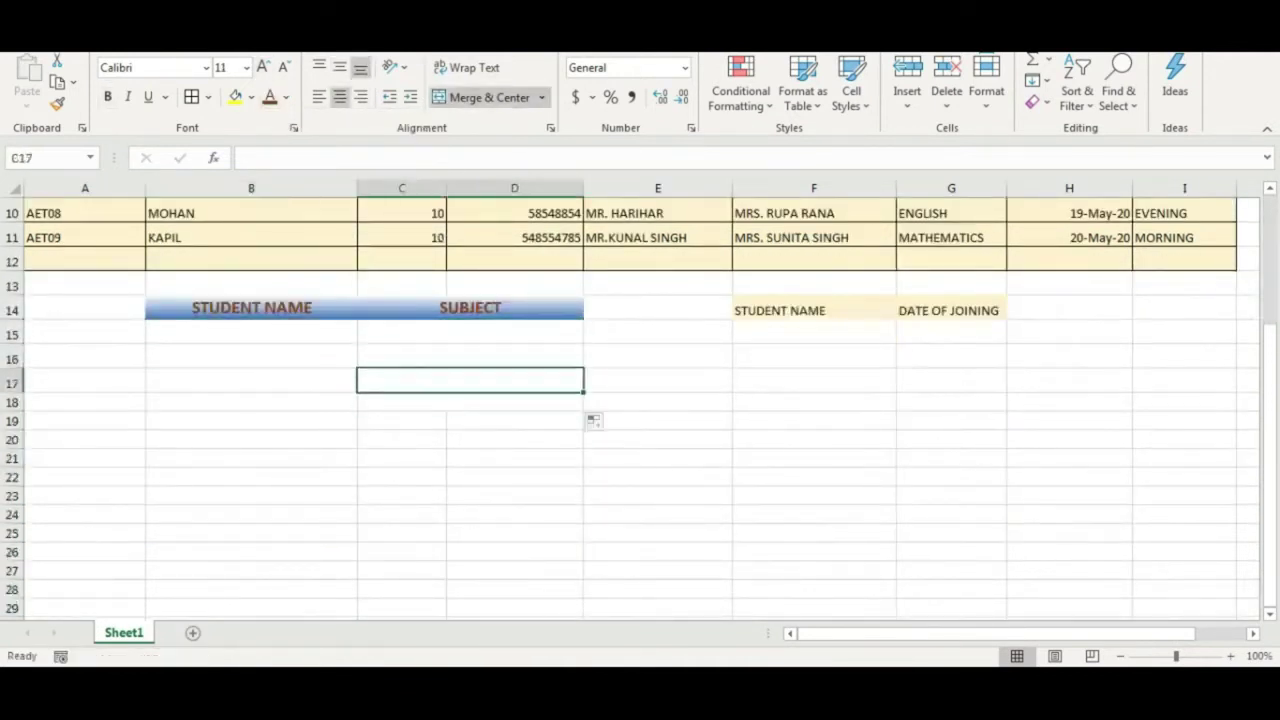
{"action": "left_click_drag", "start_coordinate": [780, 310], "coordinate": [950, 310]}
{"action": "right_click", "coordinate": [866, 310]}
{"action": "left_click", "coordinate": [943, 569]}
{"action": "left_click", "coordinate": [935, 252]}
{"action": "left_click", "coordinate": [840, 434]}
{"action": "left_click", "coordinate": [1054, 640]}
{"action": "left_click", "coordinate": [251, 96]}
{"action": "left_click", "coordinate": [378, 175]}
{"action": "key", "text": "ctrl+b"}
{"action": "key", "text": "ctrl+shift+greater"}
{"action": "key", "text": "ctrl+shift+greater"}
{"action": "left_click", "coordinate": [489, 97]}
{"action": "left_click", "coordinate": [814, 401]}
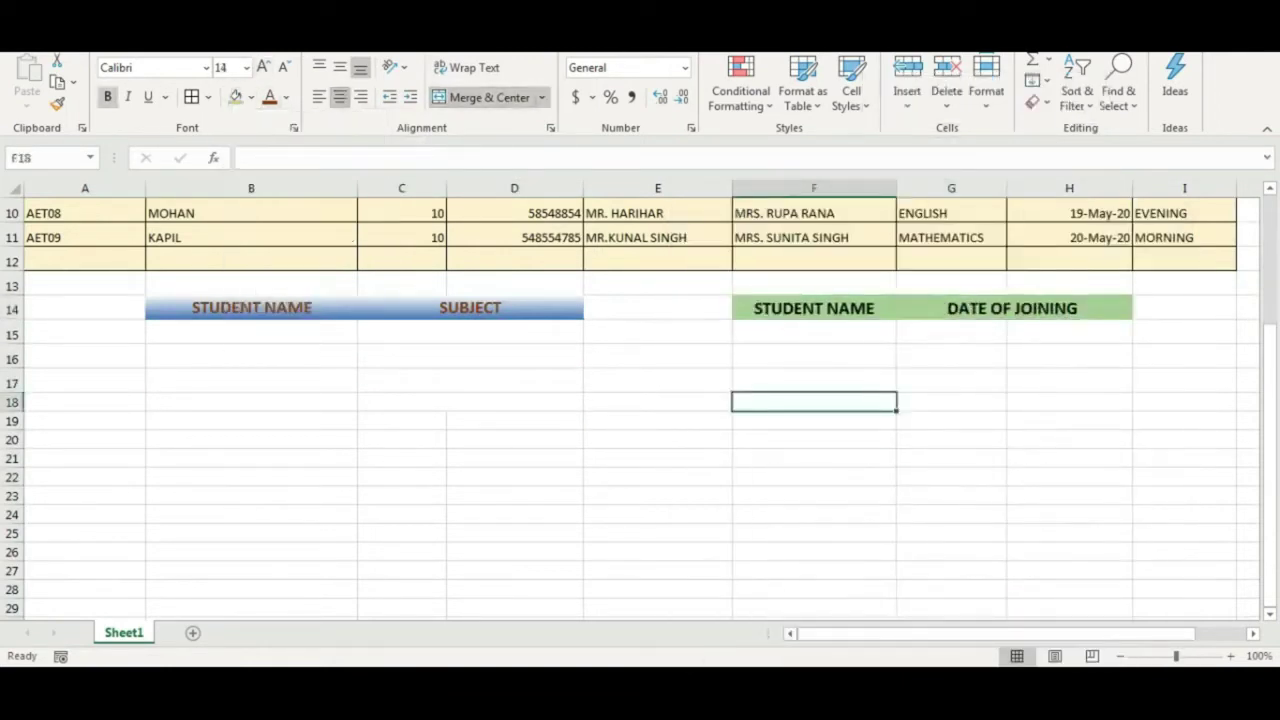
Add All Borders to the header and entry rows of both lookup tables.
{"action": "left_click_drag", "start_coordinate": [251, 308], "coordinate": [470, 308]}
{"action": "left_click_drag", "start_coordinate": [814, 308], "coordinate": [1012, 308]}
{"action": "left_click", "coordinate": [1012, 333]}
{"action": "left_click_drag", "start_coordinate": [951, 358], "coordinate": [1069, 383]}
{"action": "left_click_drag", "start_coordinate": [251, 333], "coordinate": [470, 383]}
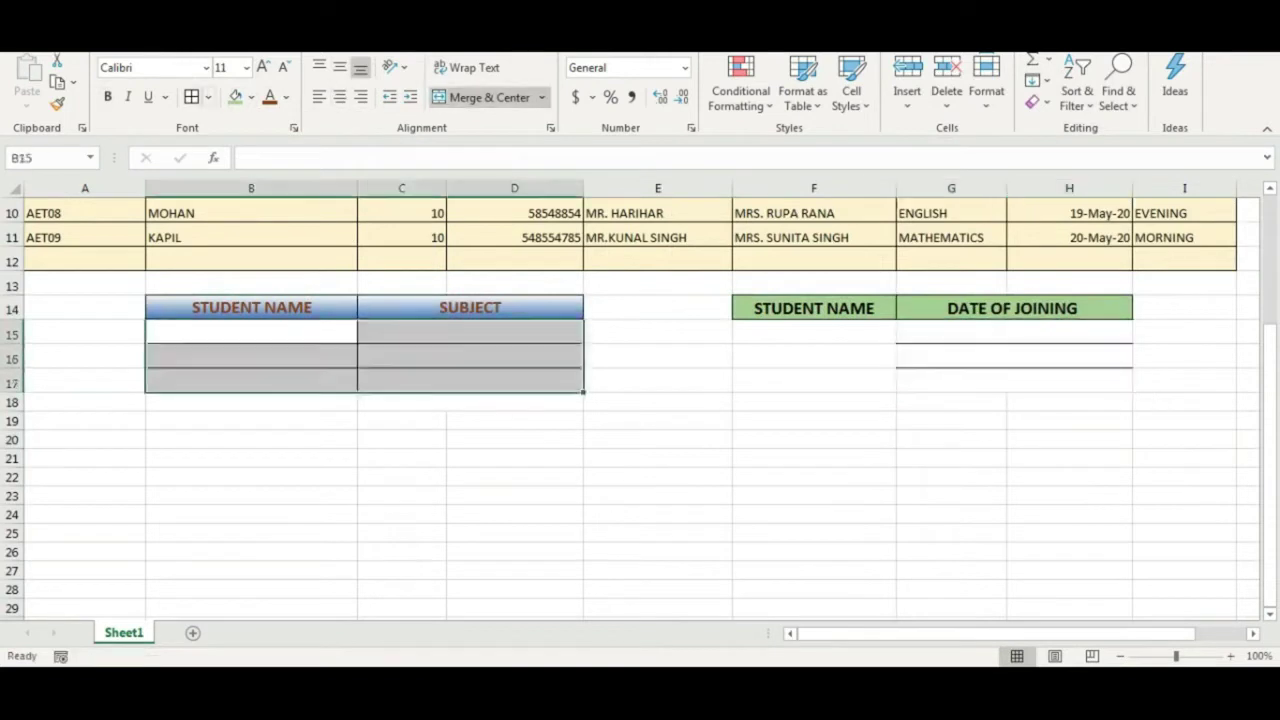
{"action": "left_click", "coordinate": [514, 495]}
{"action": "scroll", "coordinate": [640, 400], "scroll_direction": "up", "scroll_amount": 3}
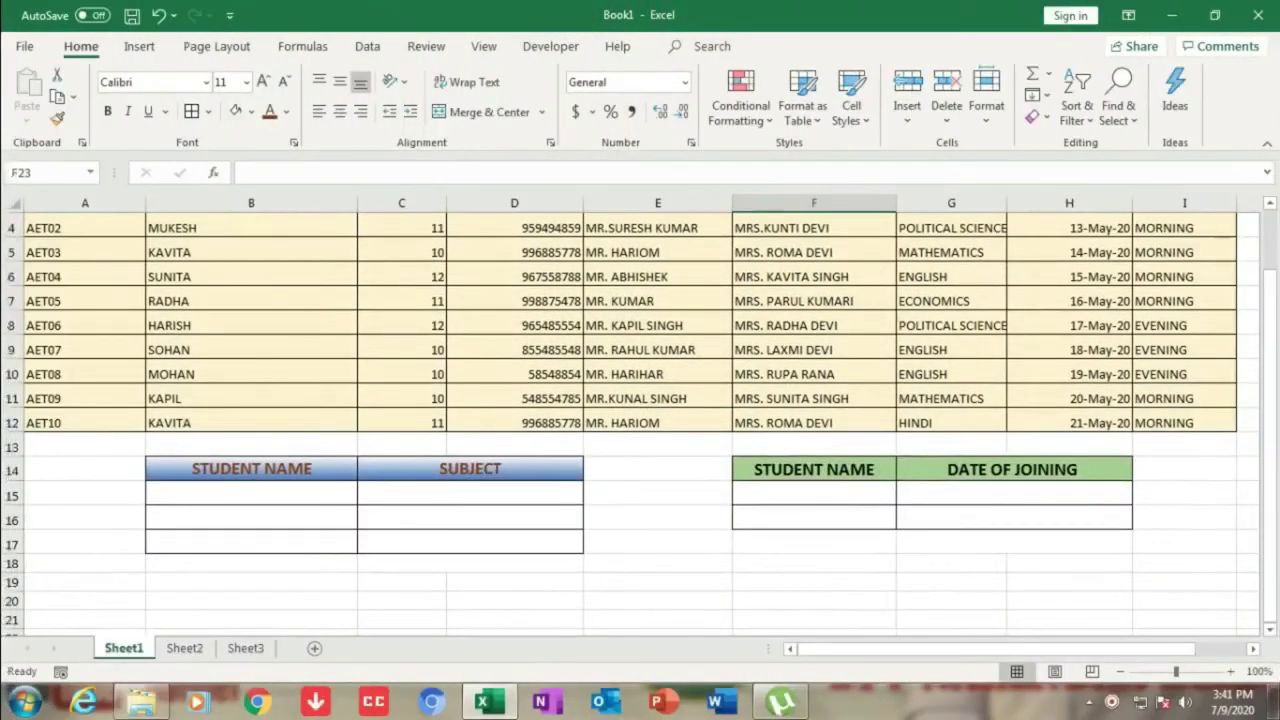
Enter MOHAN in B15 and SUNITA in B16, then begin an =XLOOKUP( formula in C15.
{"action": "left_click", "coordinate": [251, 492]}
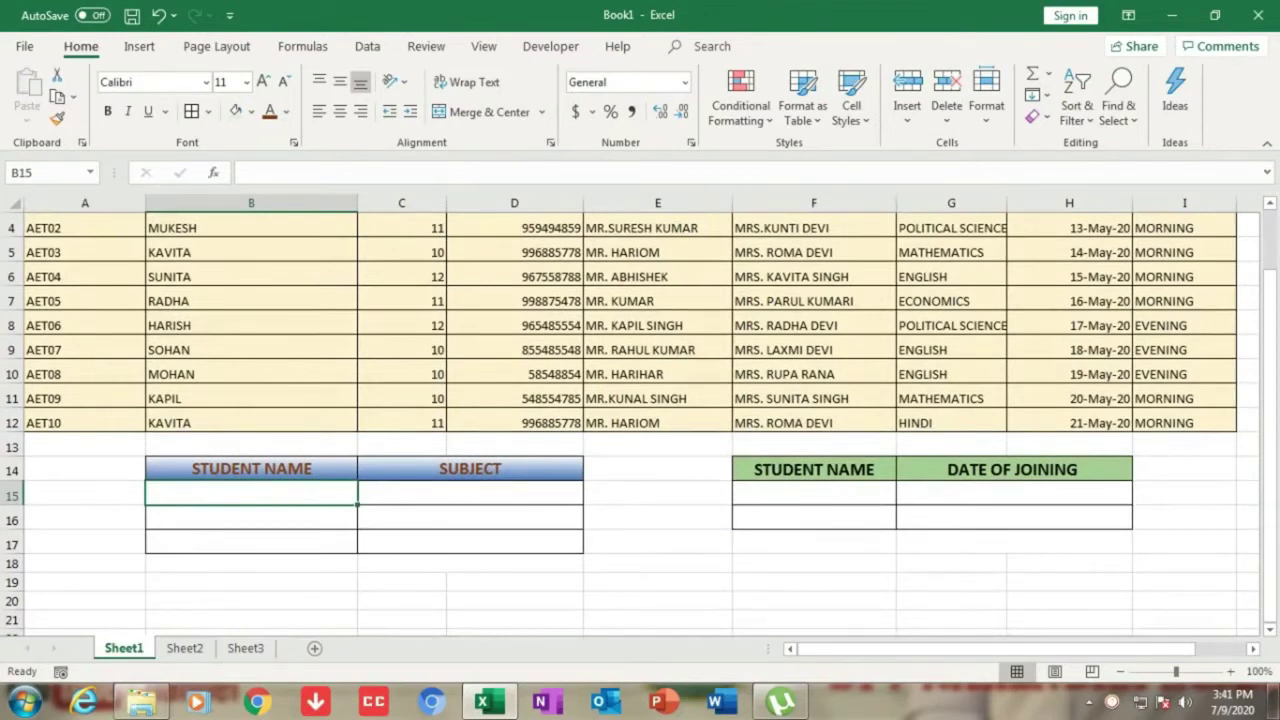
{"action": "type", "text": "MOHAN"}
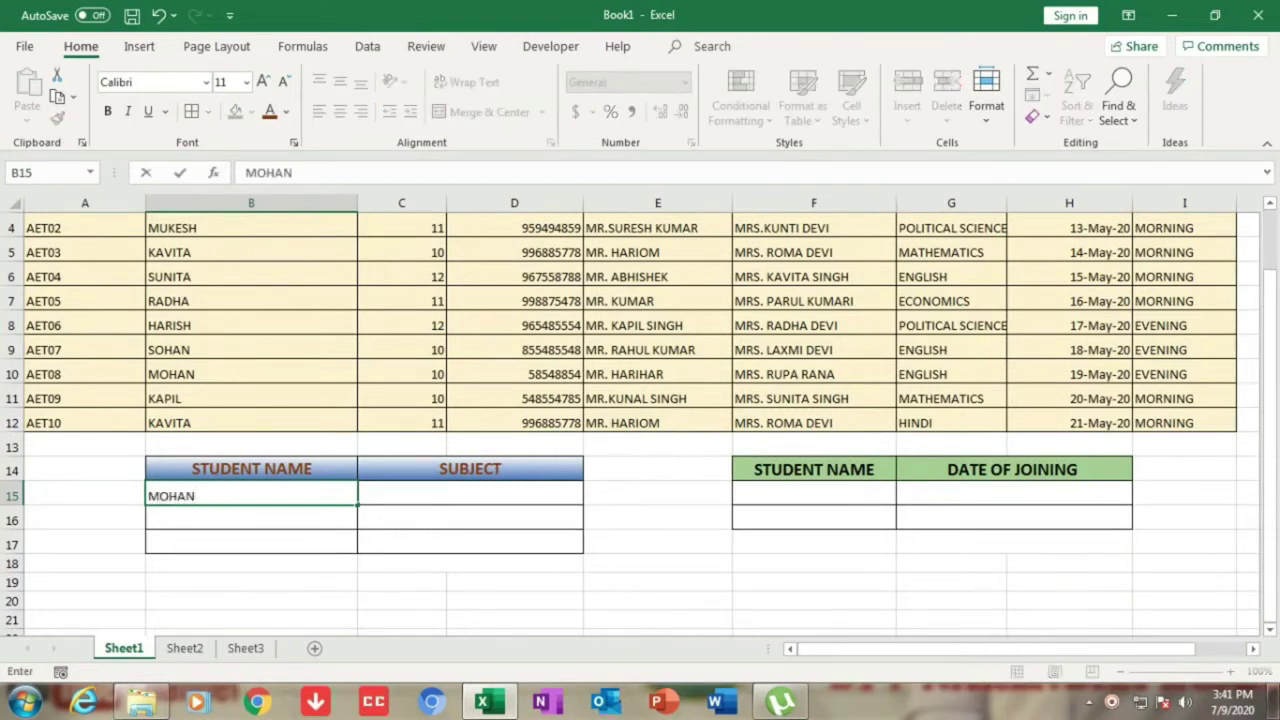
{"action": "key", "text": "Return"}
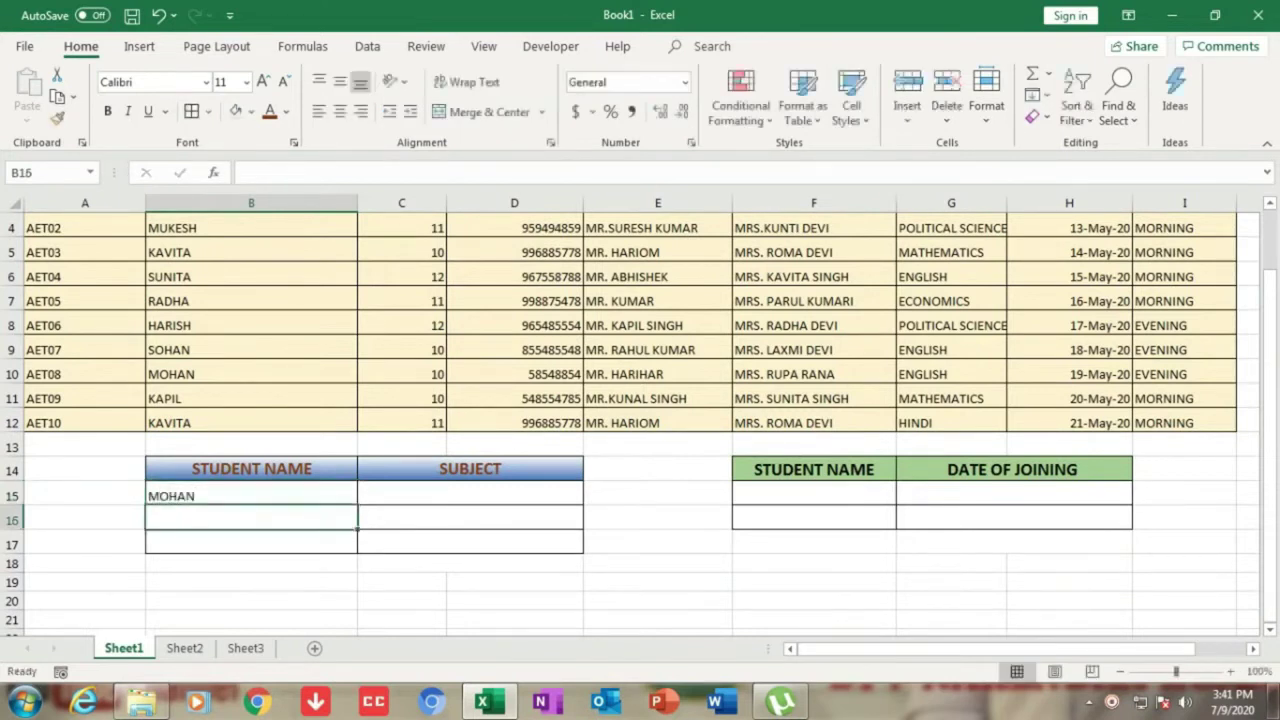
{"action": "type", "text": "SUNITA"}
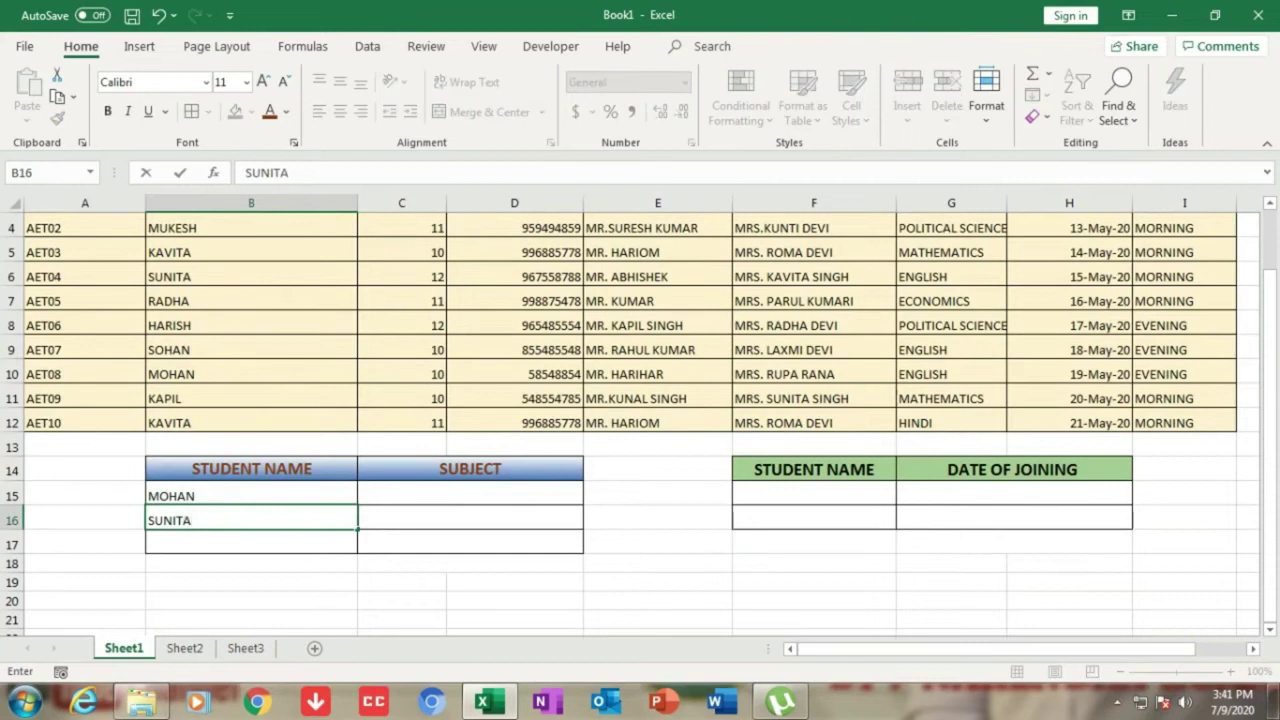
{"action": "left_click", "coordinate": [470, 493]}
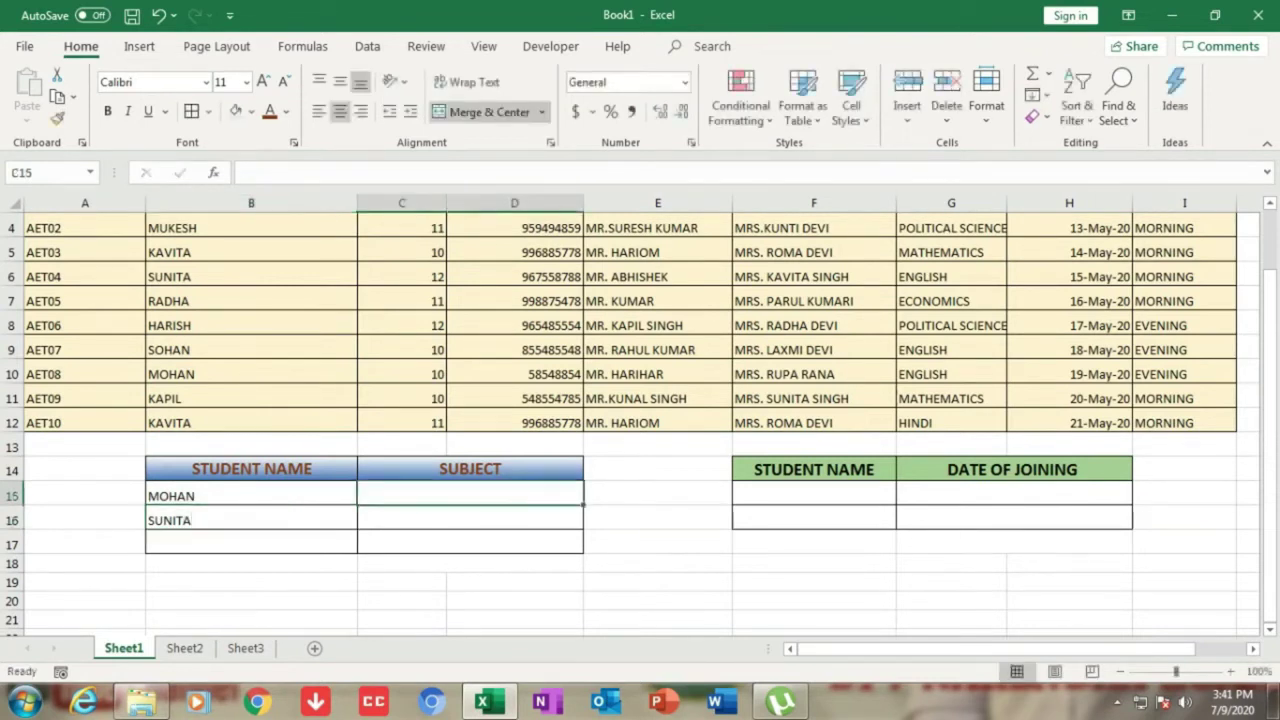
{"action": "type", "text": "=X"}
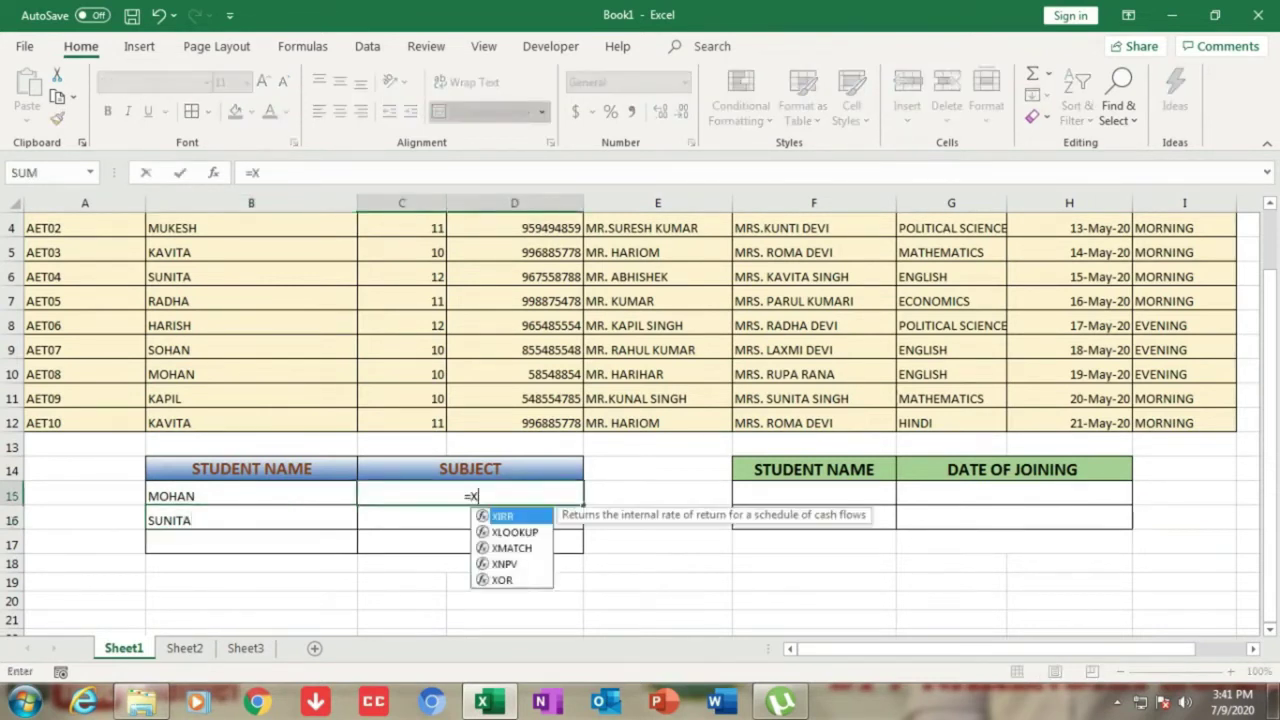
{"action": "type", "text": "LOOKUP"}
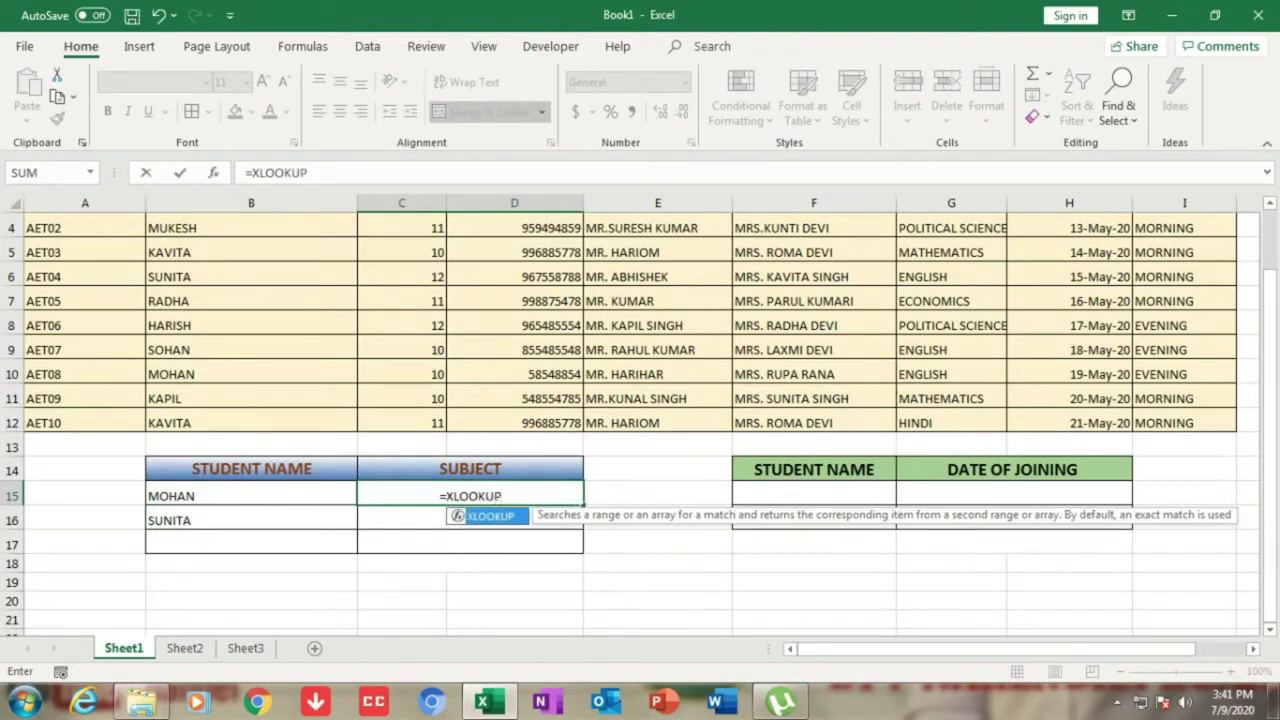
{"action": "type", "text": "("}
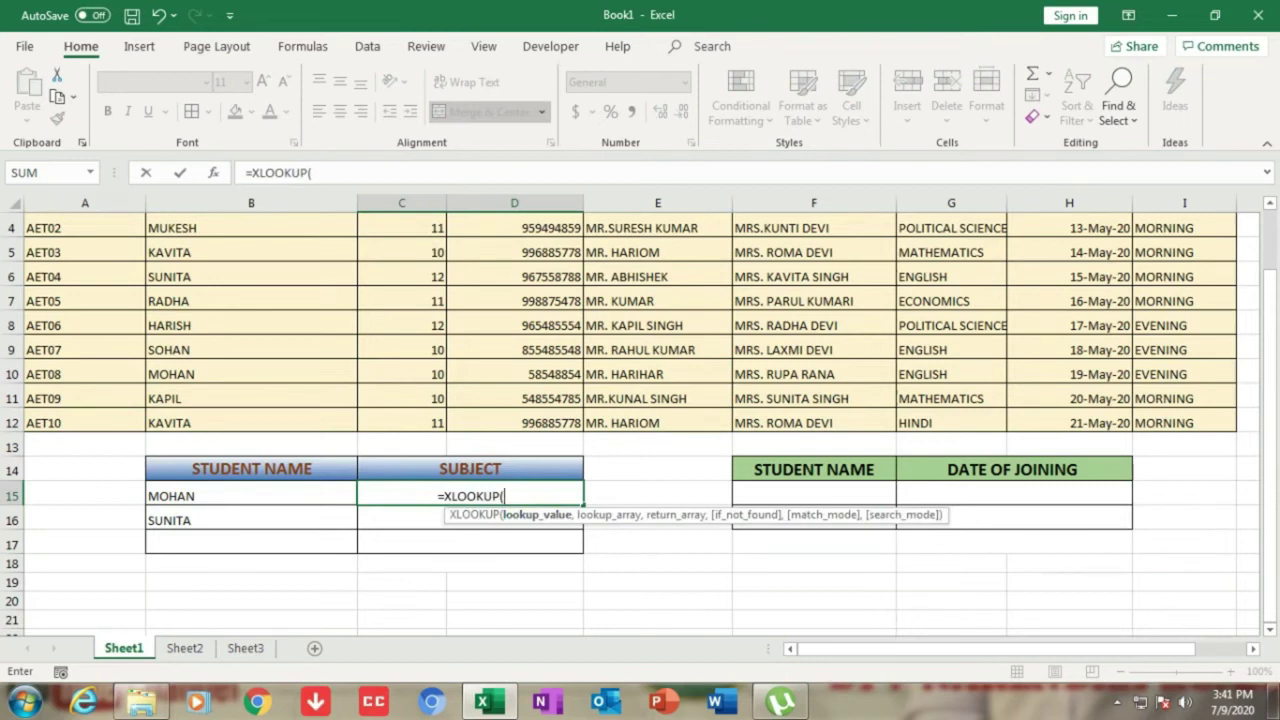
Enter =XLOOKUP(B15,$B$3:$B$12,$G$3:$G$12) in C15 so MOHAN's subject shows ENGLISH.
{"action": "left_click", "coordinate": [251, 495]}
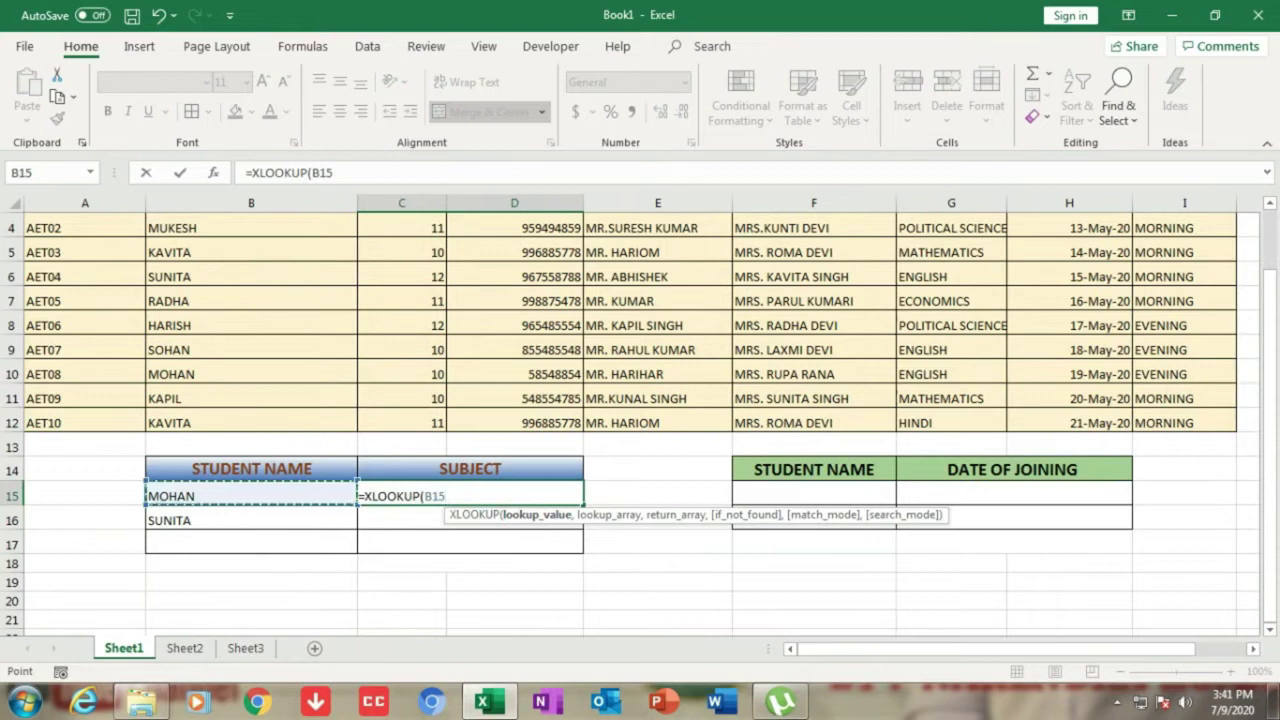
{"action": "type", "text": ","}
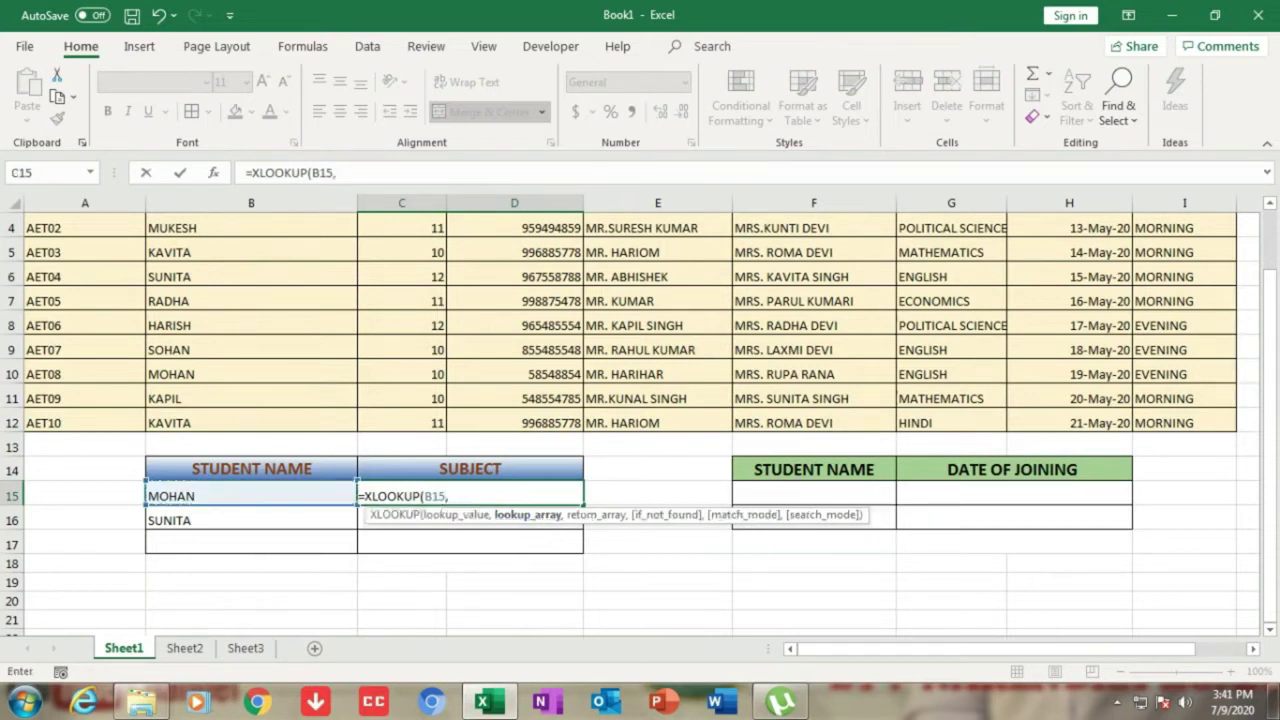
{"action": "scroll", "coordinate": [640, 420], "scroll_direction": "up", "scroll_amount": 1}
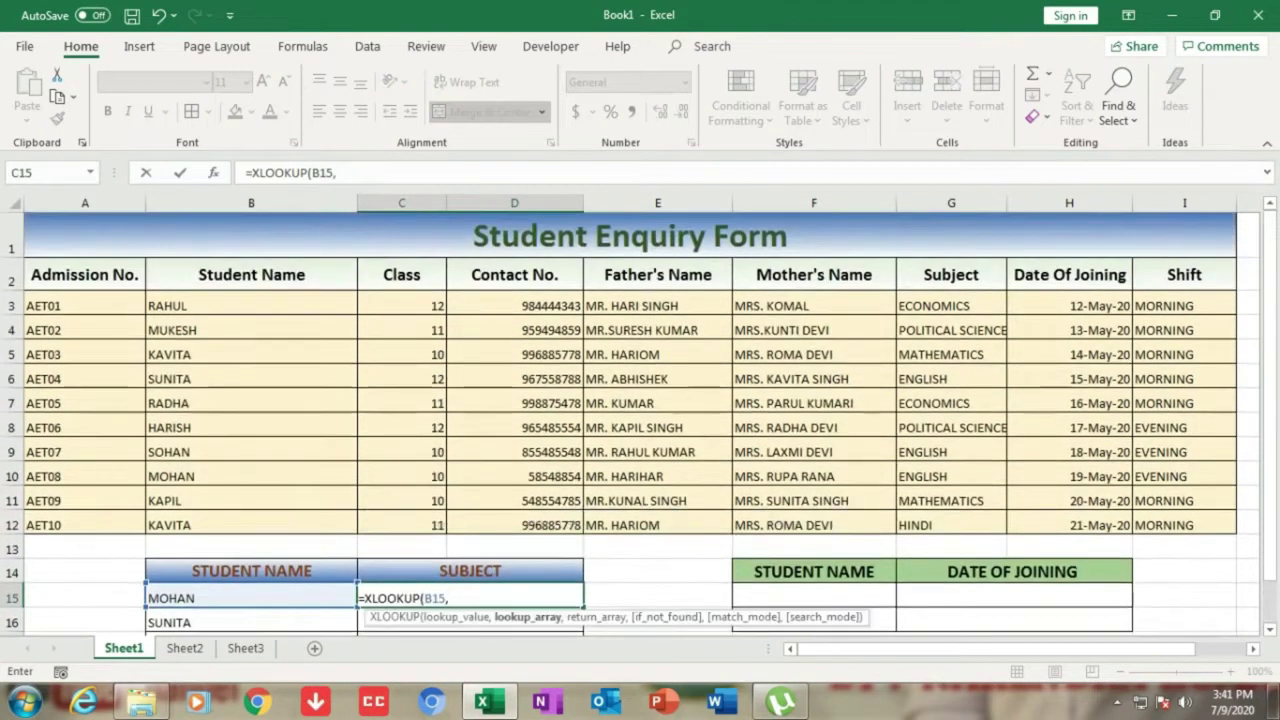
{"action": "left_click_drag", "start_coordinate": [250, 305], "coordinate": [345, 527]}
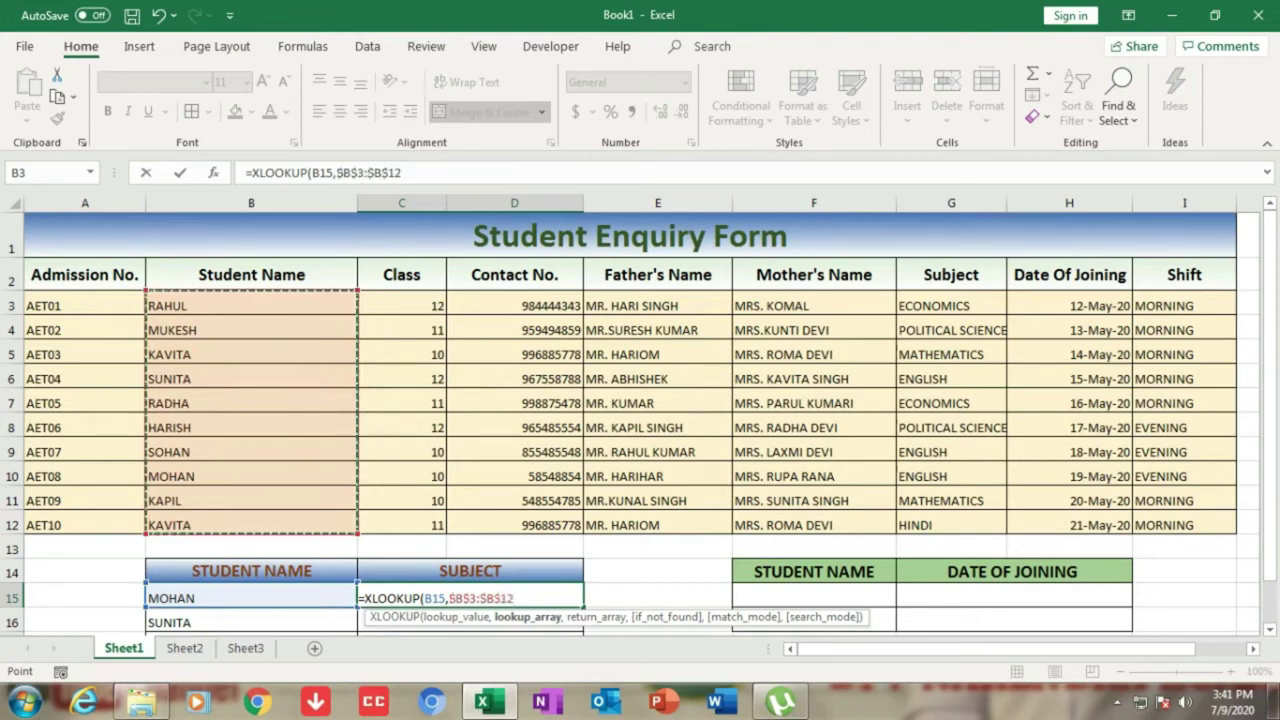
{"action": "type", "text": ","}
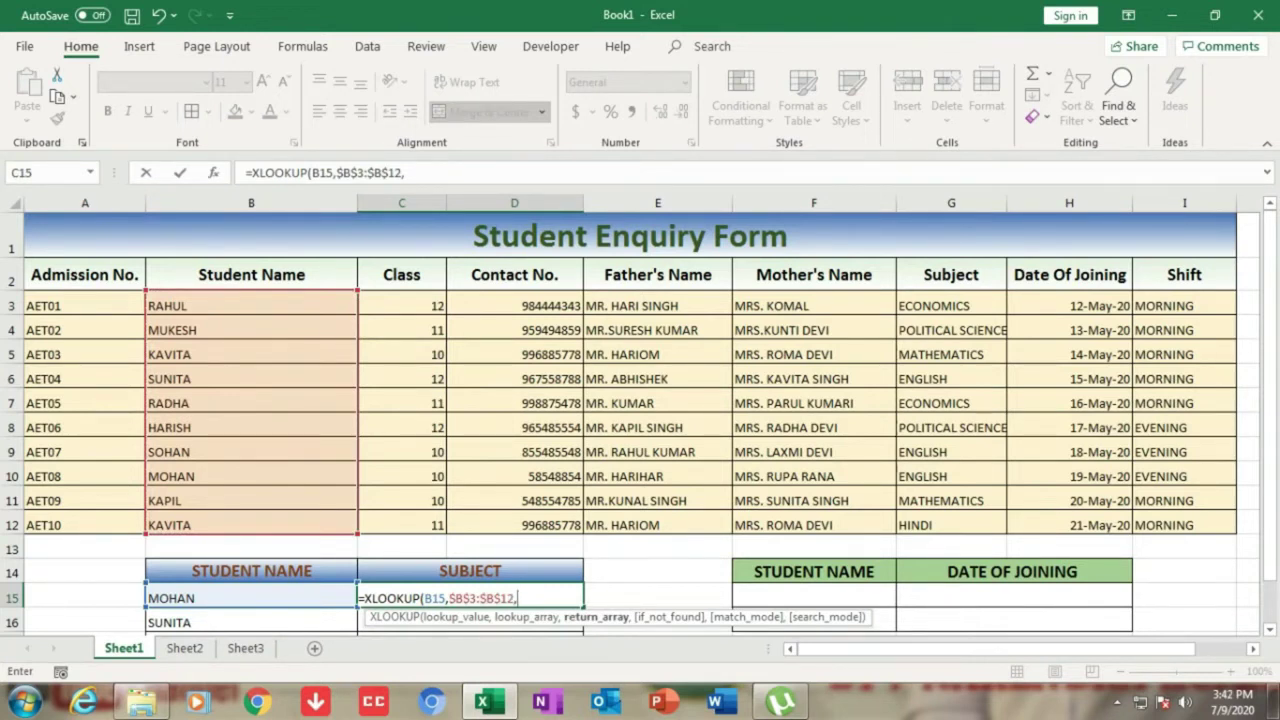
{"action": "left_click_drag", "start_coordinate": [950, 305], "coordinate": [1000, 525]}
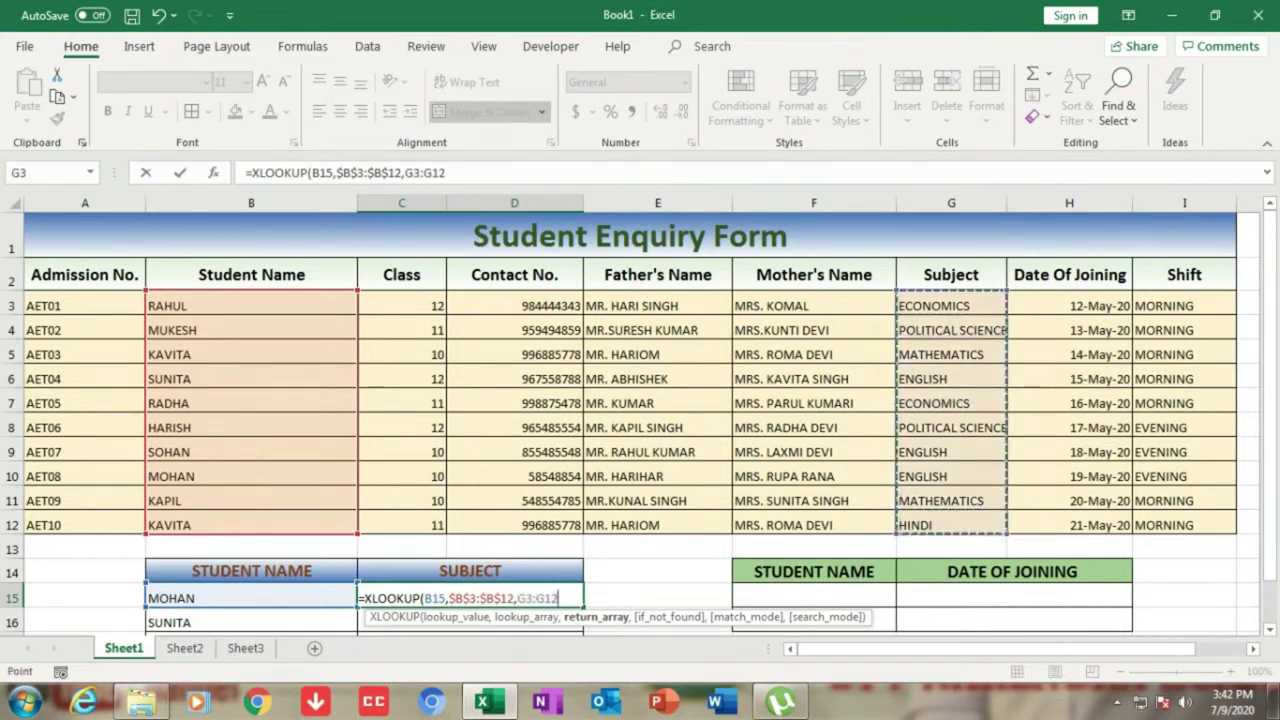
{"action": "key", "text": "F4"}
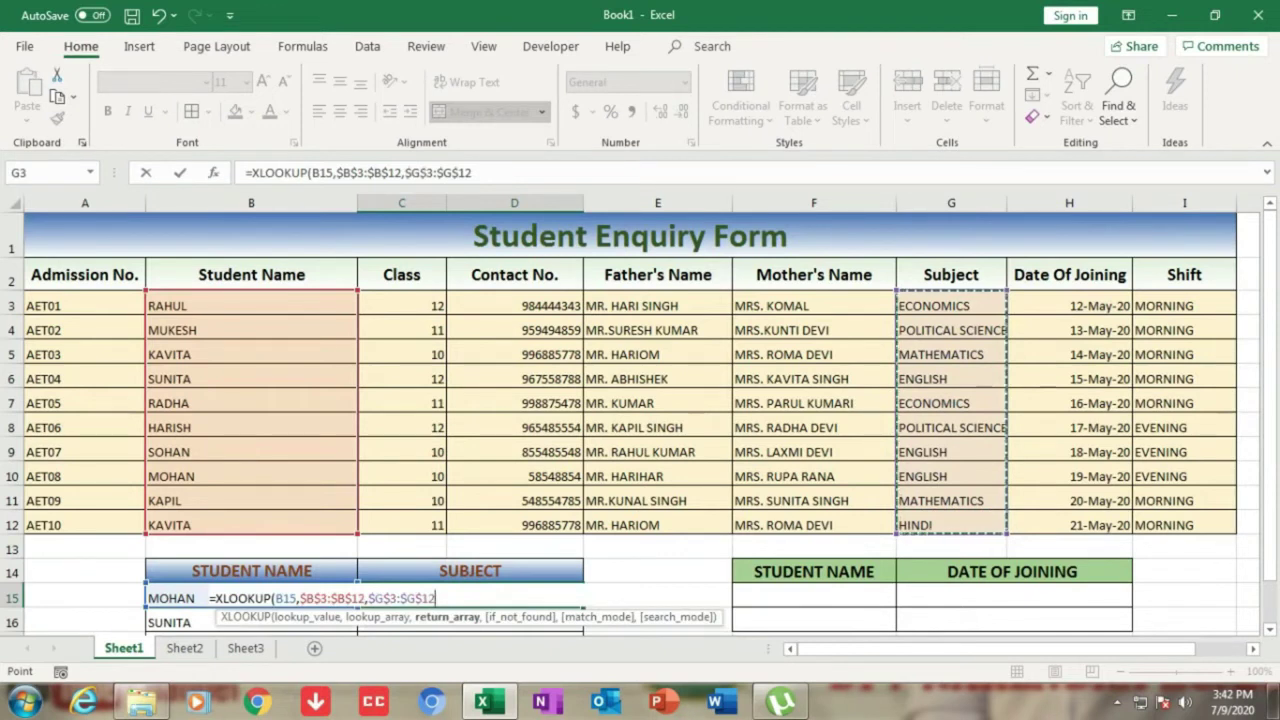
{"action": "key", "text": "Return"}
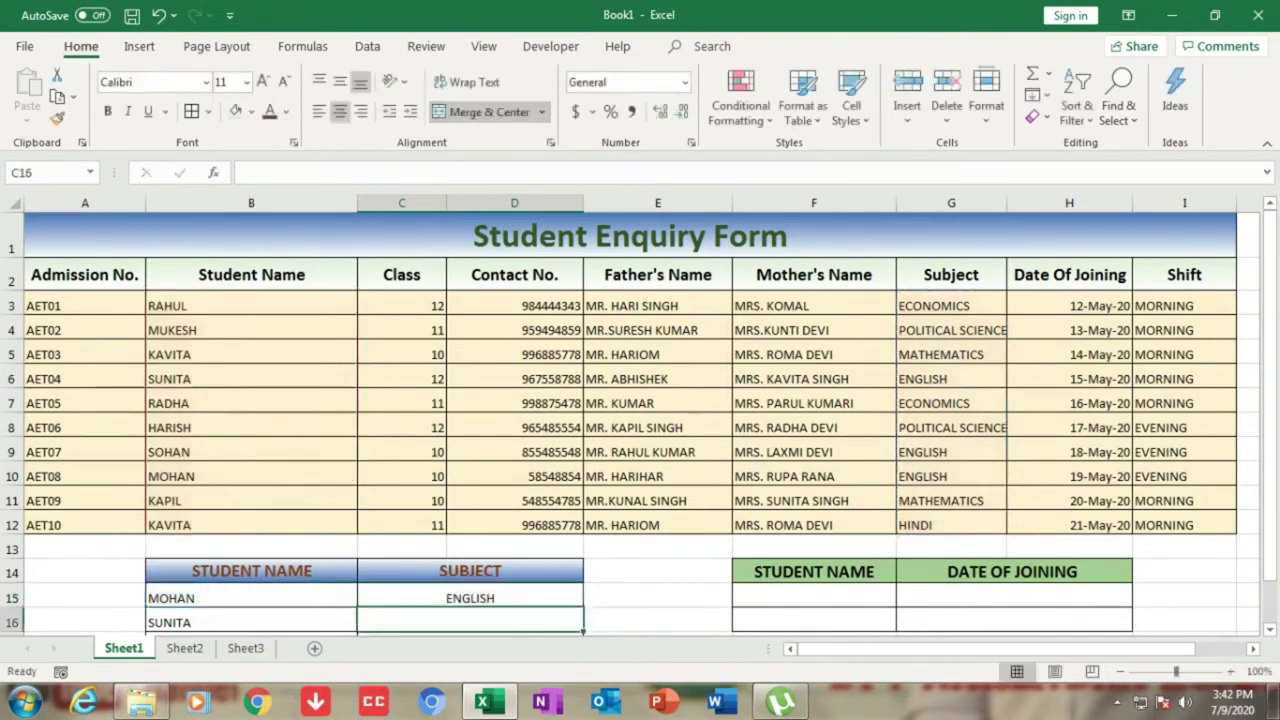
Confirm MOHAN's form subject is ENGLISH and fill the C15 lookup down to C16.
{"action": "left_click", "coordinate": [251, 476]}
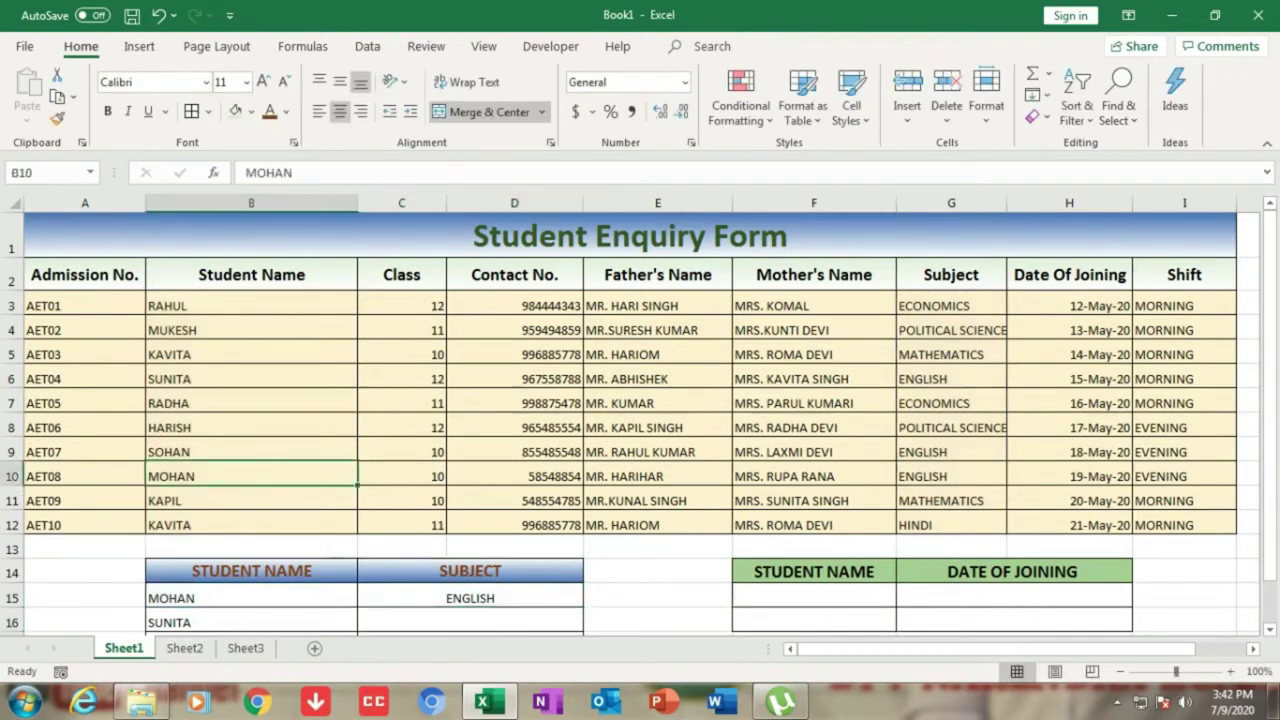
{"action": "left_click", "coordinate": [951, 476]}
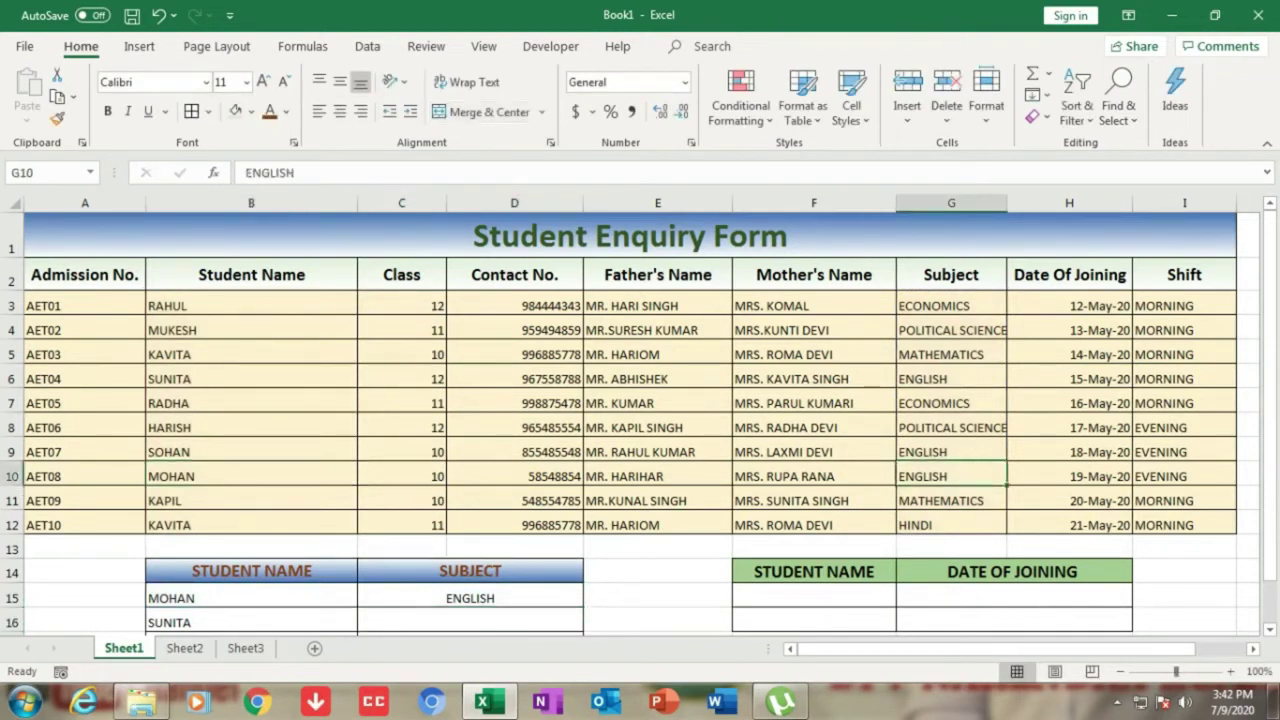
{"action": "left_click", "coordinate": [470, 598]}
{"action": "left_click_drag", "start_coordinate": [583, 607], "coordinate": [583, 630]}
{"action": "scroll", "coordinate": [640, 450], "scroll_direction": "down", "scroll_amount": 2}
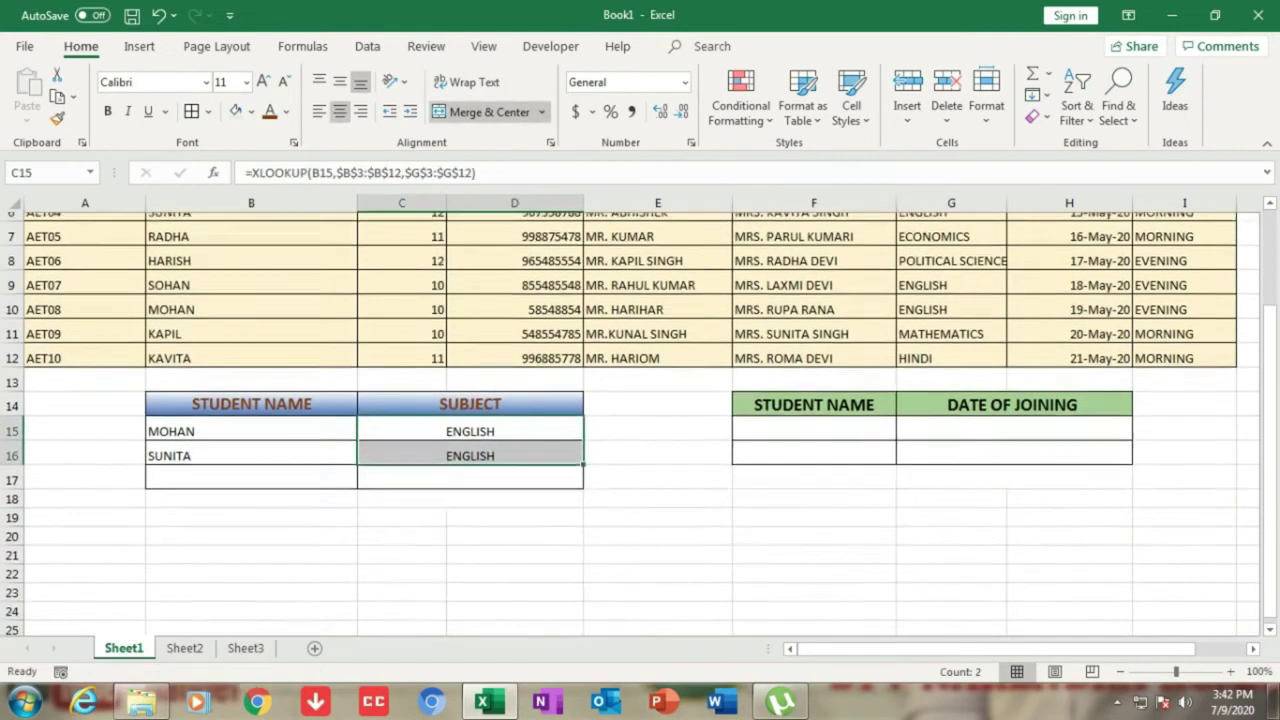
Change SUNITA's subject in the form (G6) to ECONOMICS so her lookup result updates.
{"action": "left_click", "coordinate": [251, 447]}
{"action": "scroll", "coordinate": [640, 420], "scroll_direction": "up", "scroll_amount": 2}
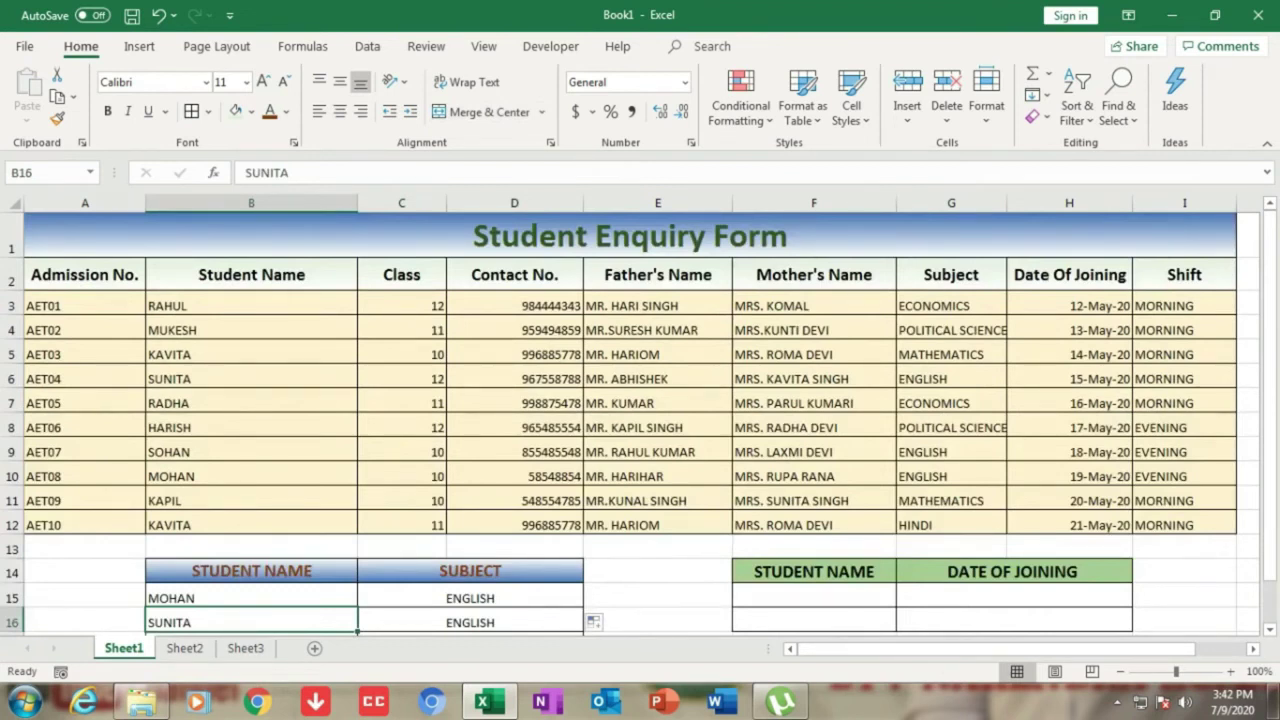
{"action": "left_click", "coordinate": [951, 378]}
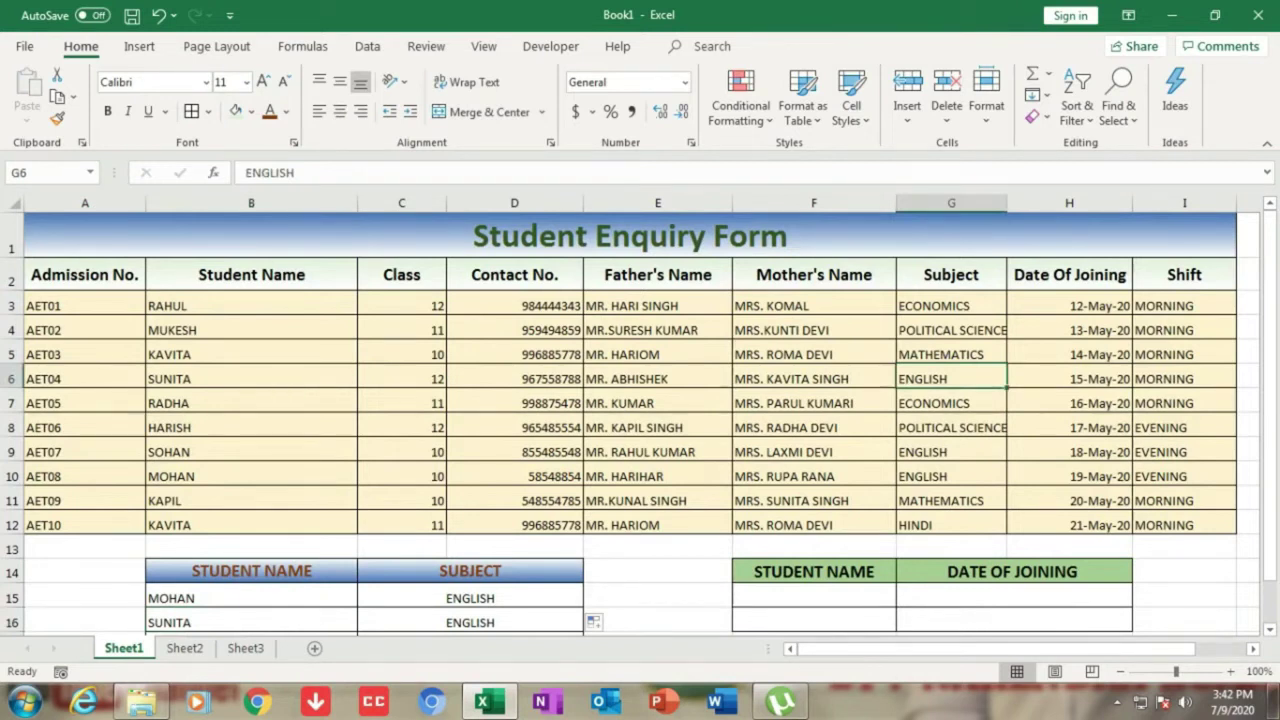
{"action": "type", "text": "ECO"}
{"action": "key", "text": "Return"}
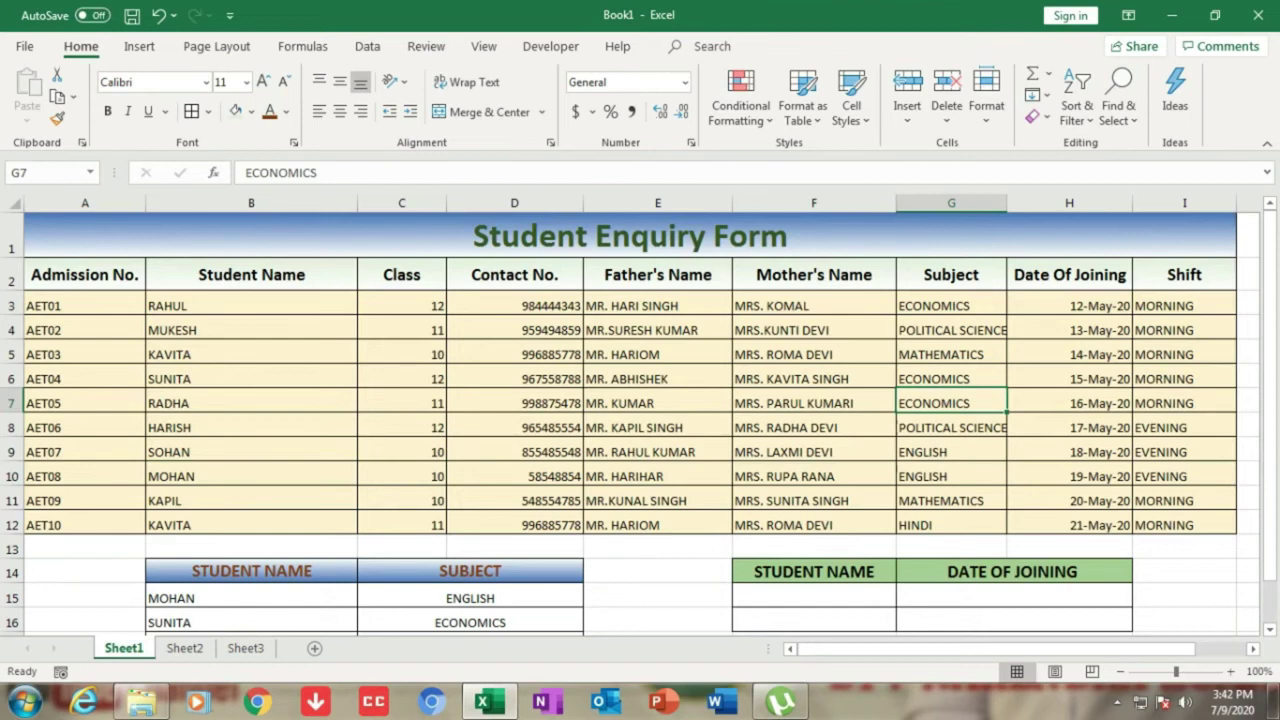
{"action": "left_click", "coordinate": [814, 596]}
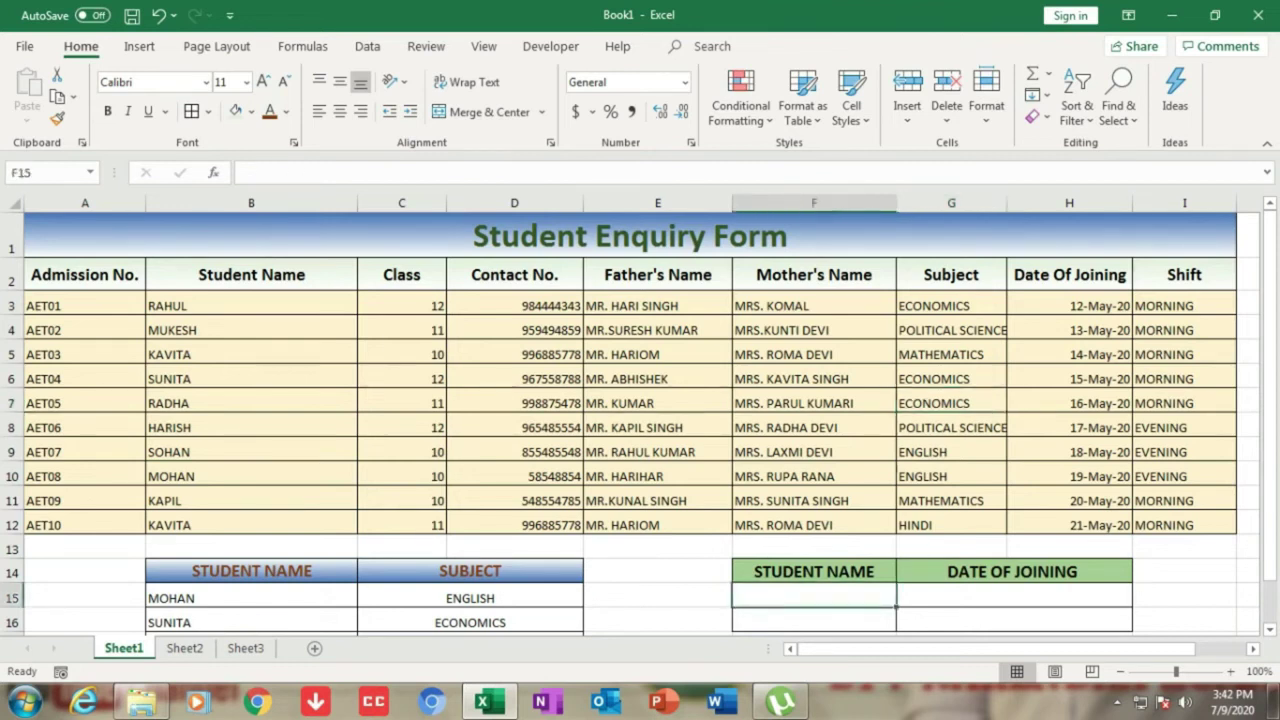
Enter MUKESH in F15 and SOHAN in F16 of the date lookup table.
{"action": "type", "text": "MUKESH"}
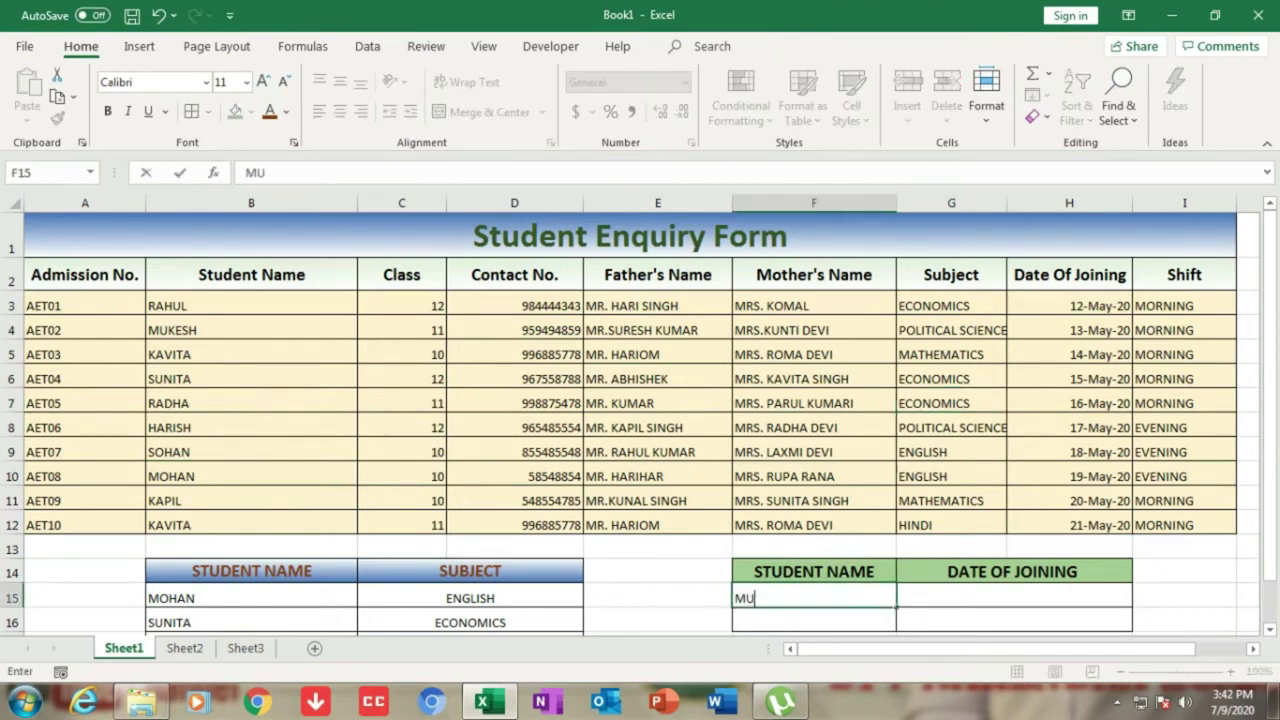
{"action": "key", "text": "Return"}
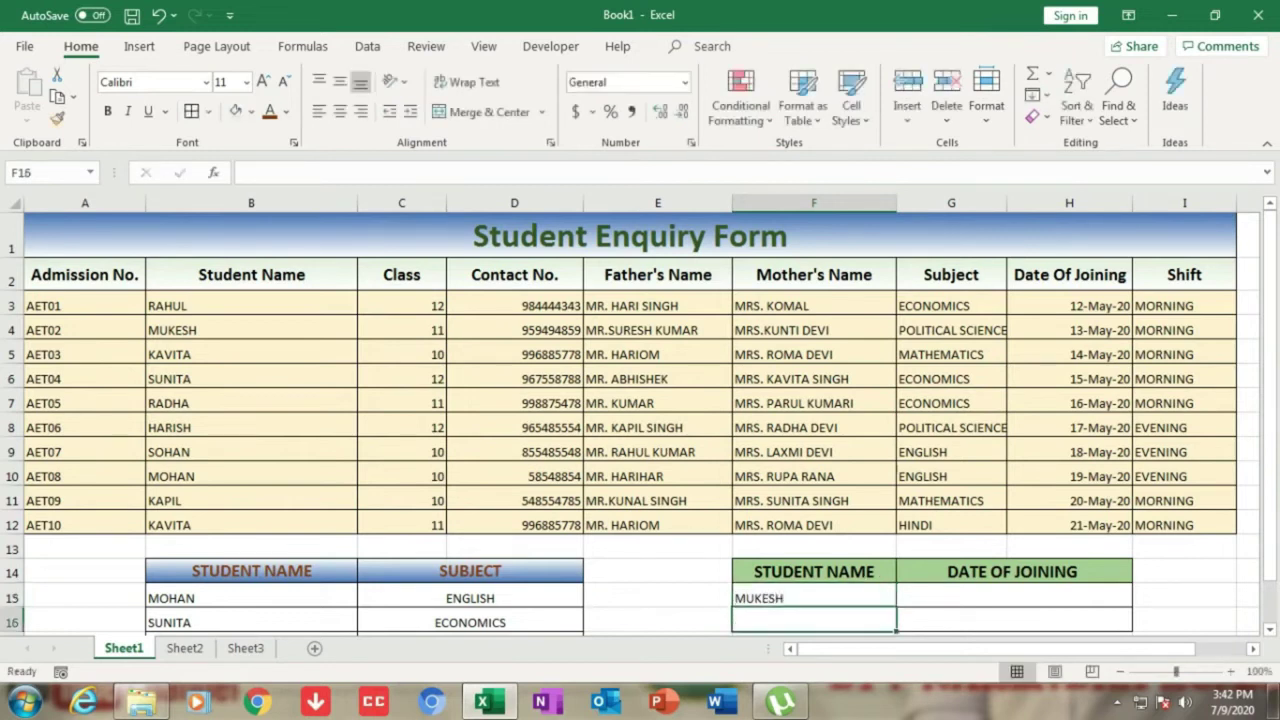
{"action": "type", "text": "SOHAN"}
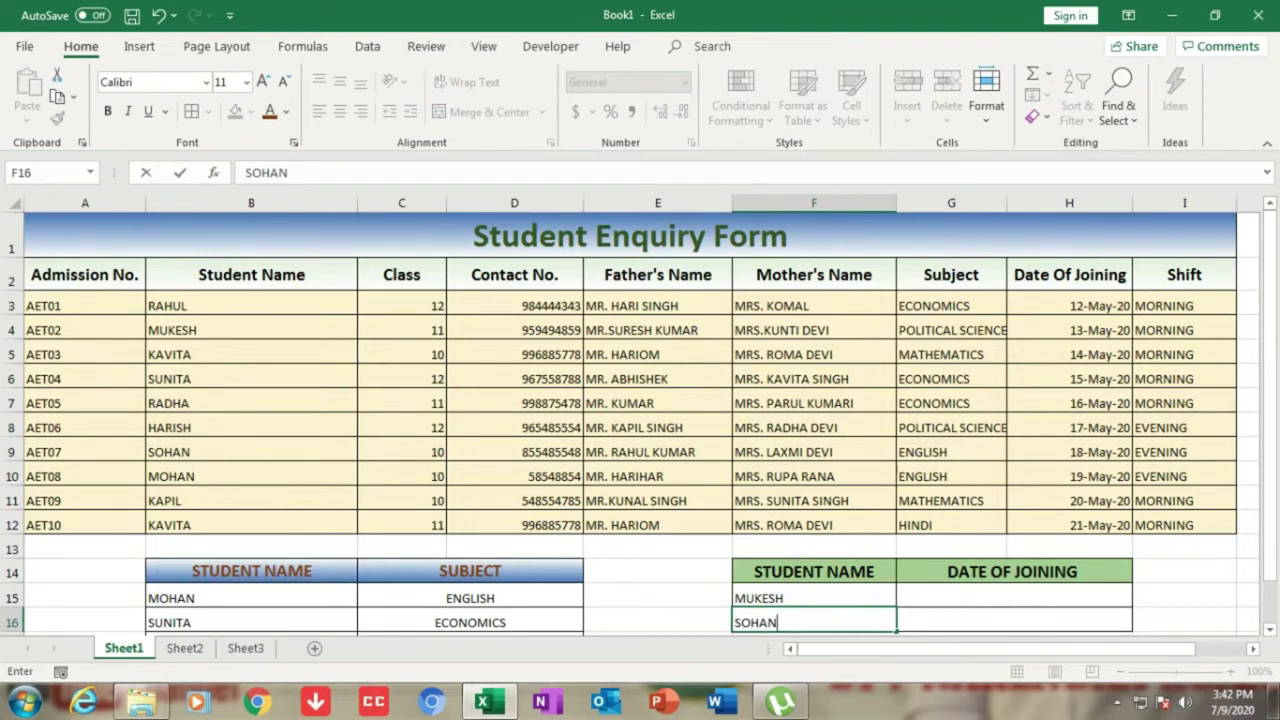
{"action": "left_click", "coordinate": [1014, 596]}
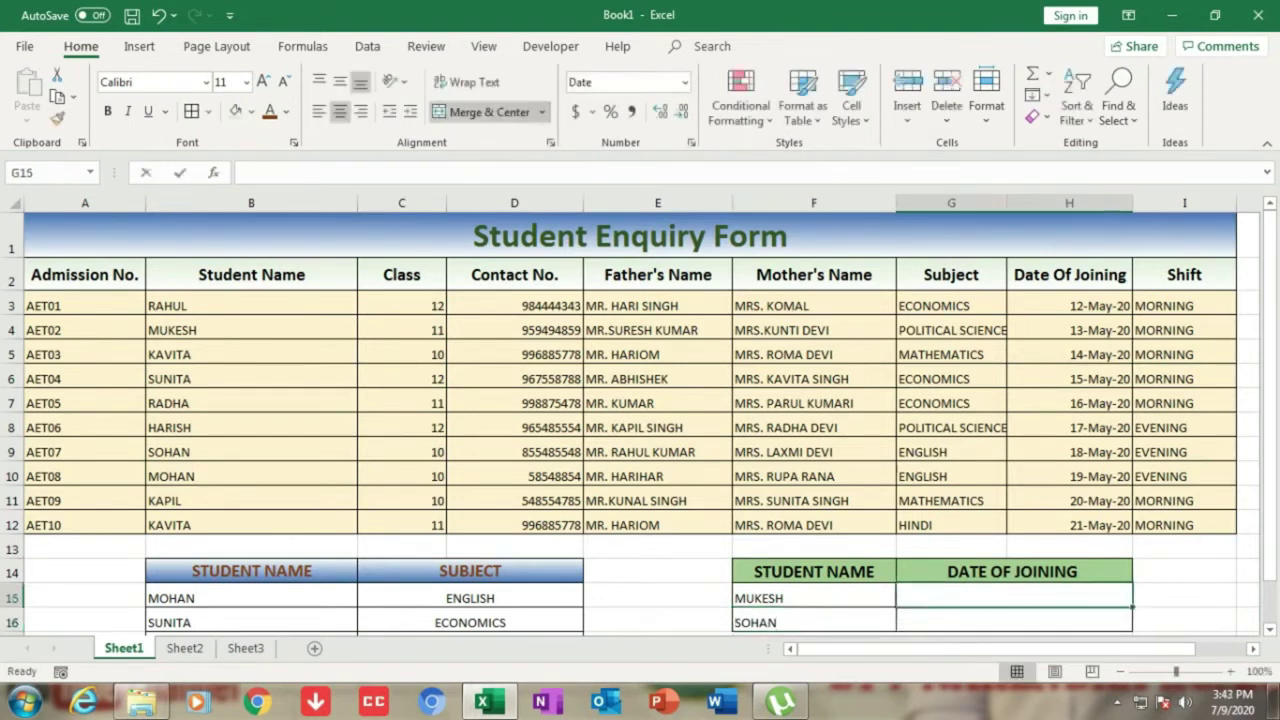
Enter =XLOOKUP(F15,$B$3:$B$12,$H$3:$H$12) in G15 to return MUKESH's joining date.
{"action": "type", "text": "=XLOOKUP("}
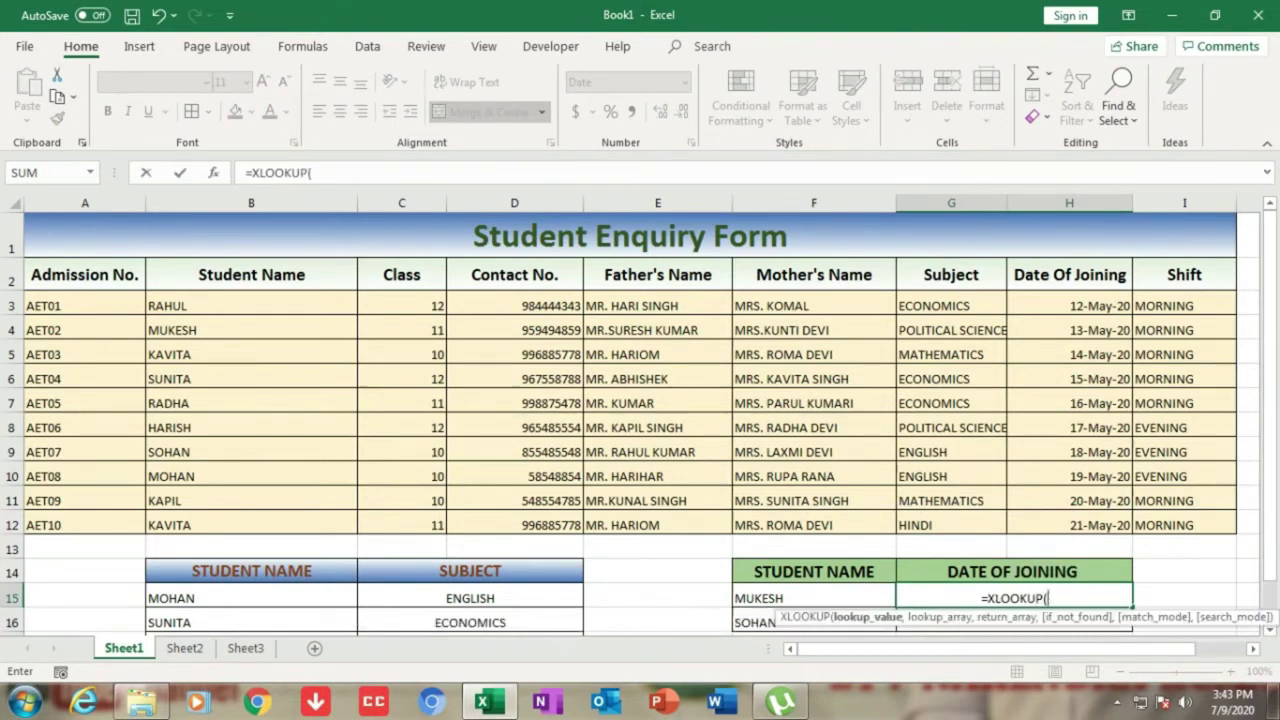
{"action": "key", "text": "Left"}
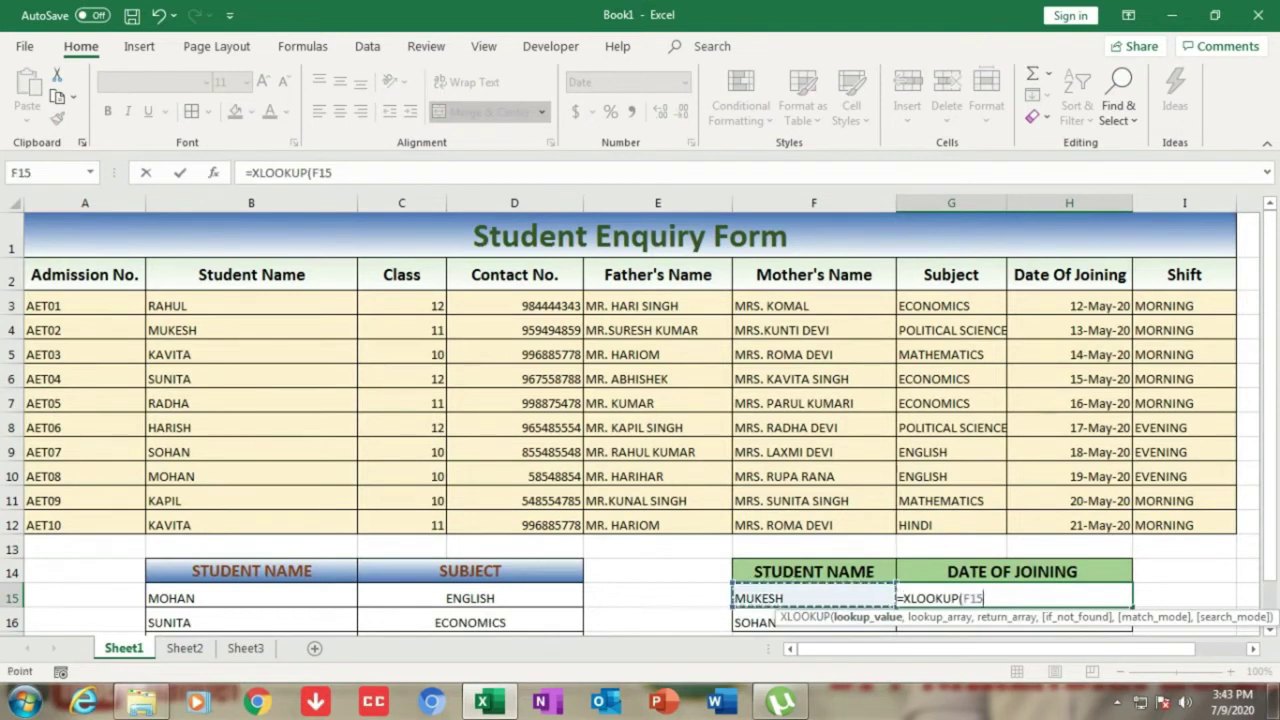
{"action": "type", "text": ","}
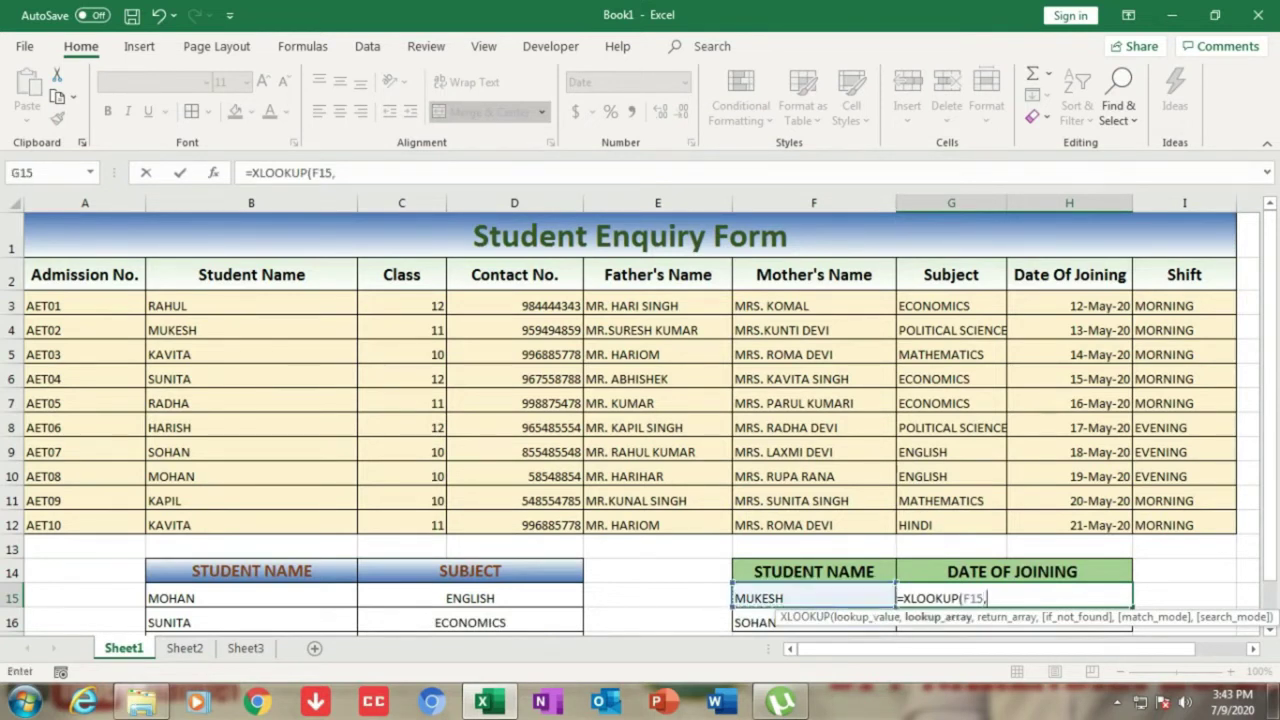
{"action": "left_click_drag", "start_coordinate": [250, 305], "coordinate": [345, 525]}
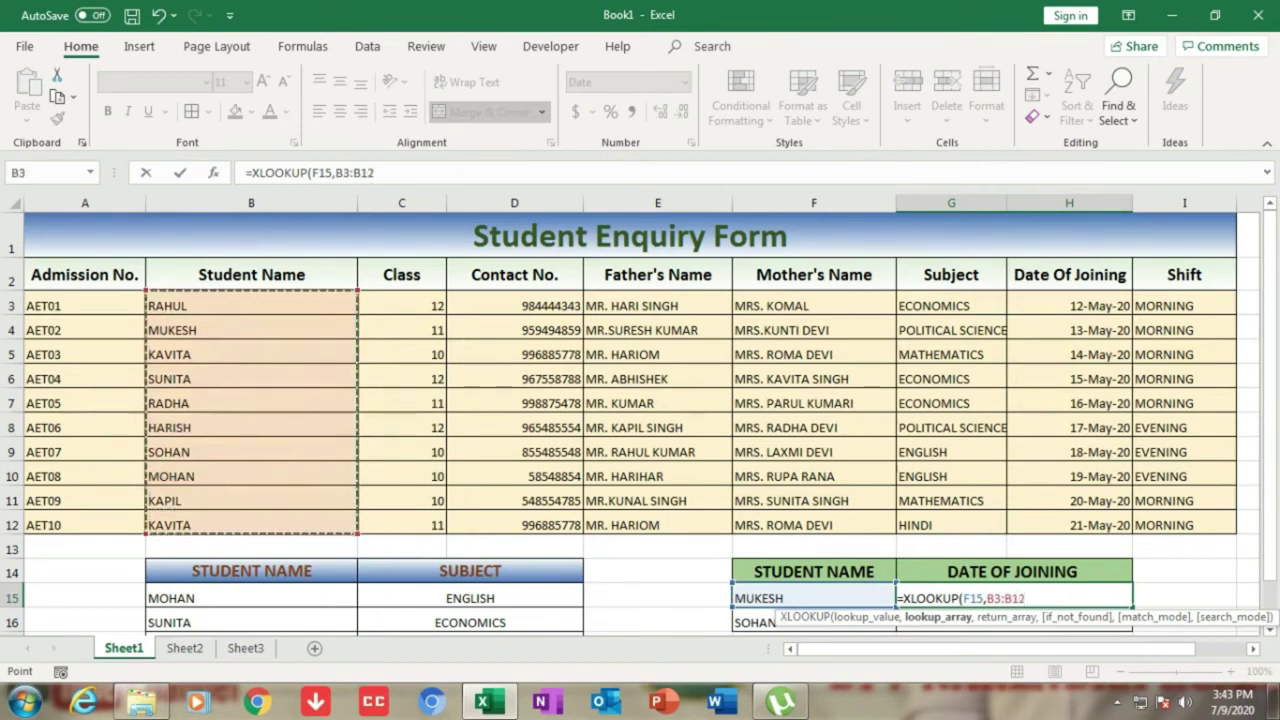
{"action": "key", "text": "F4"}
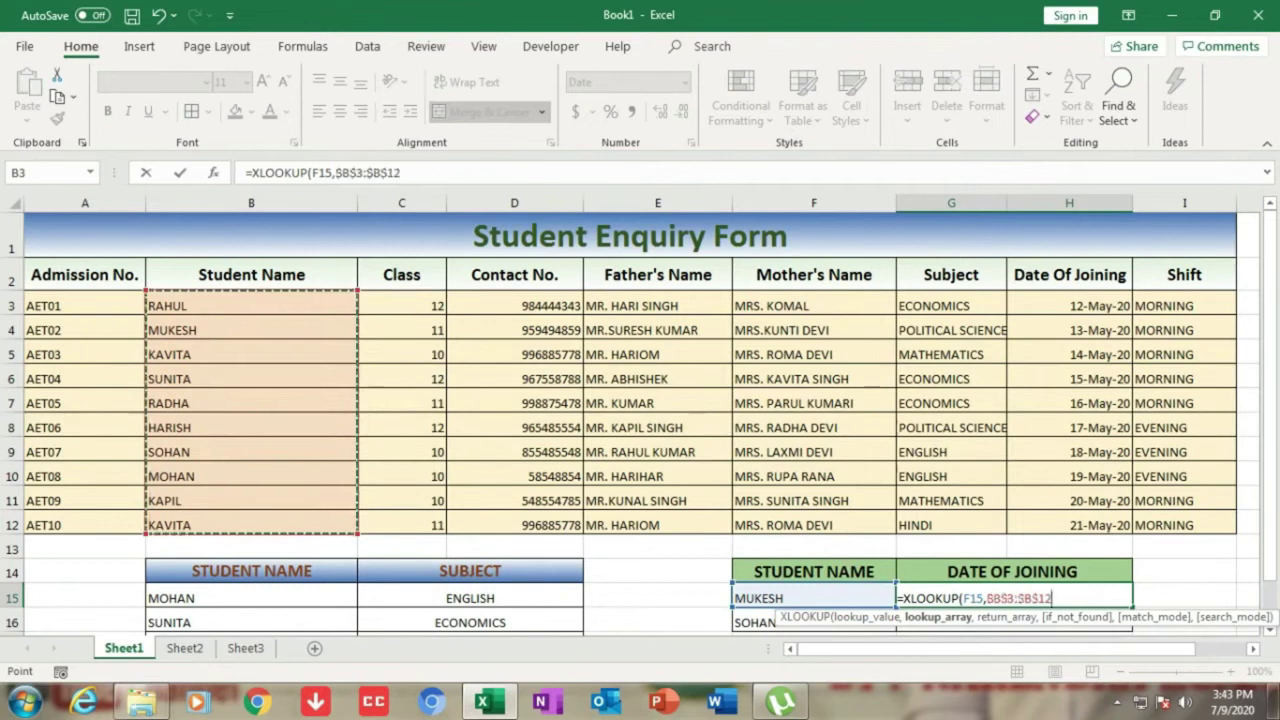
{"action": "type", "text": ","}
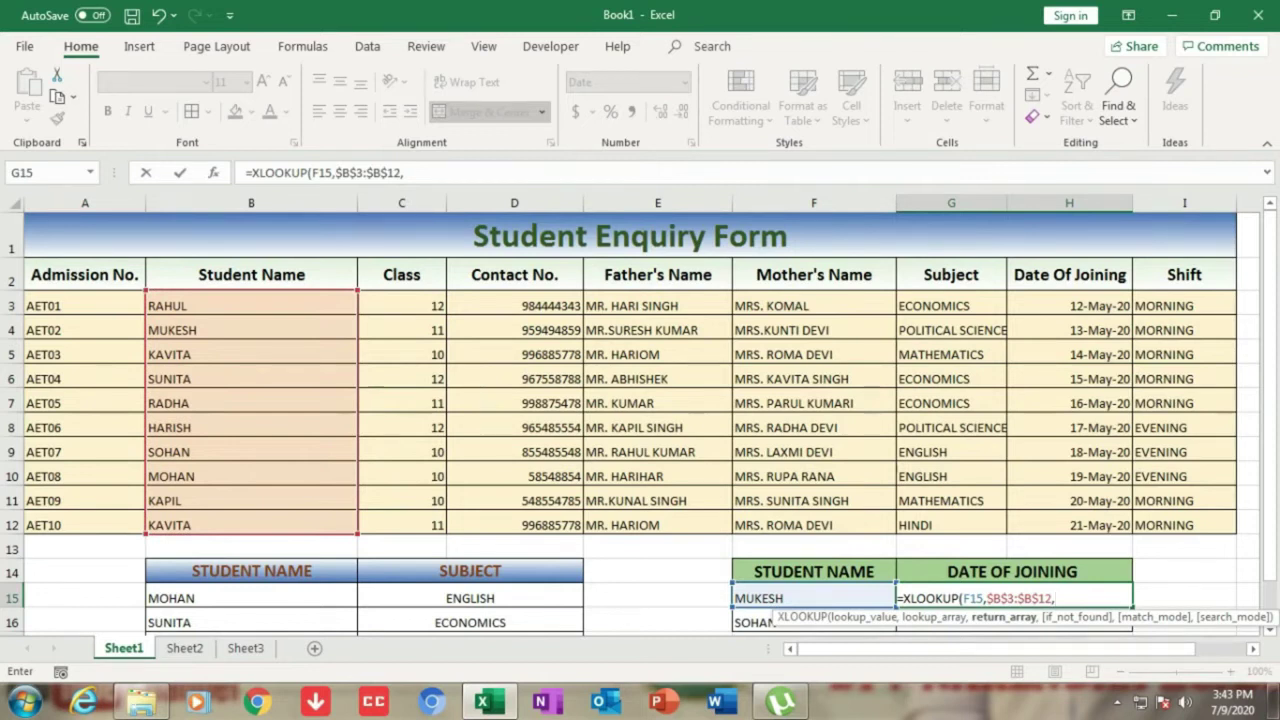
{"action": "left_click_drag", "start_coordinate": [1069, 305], "coordinate": [1069, 525]}
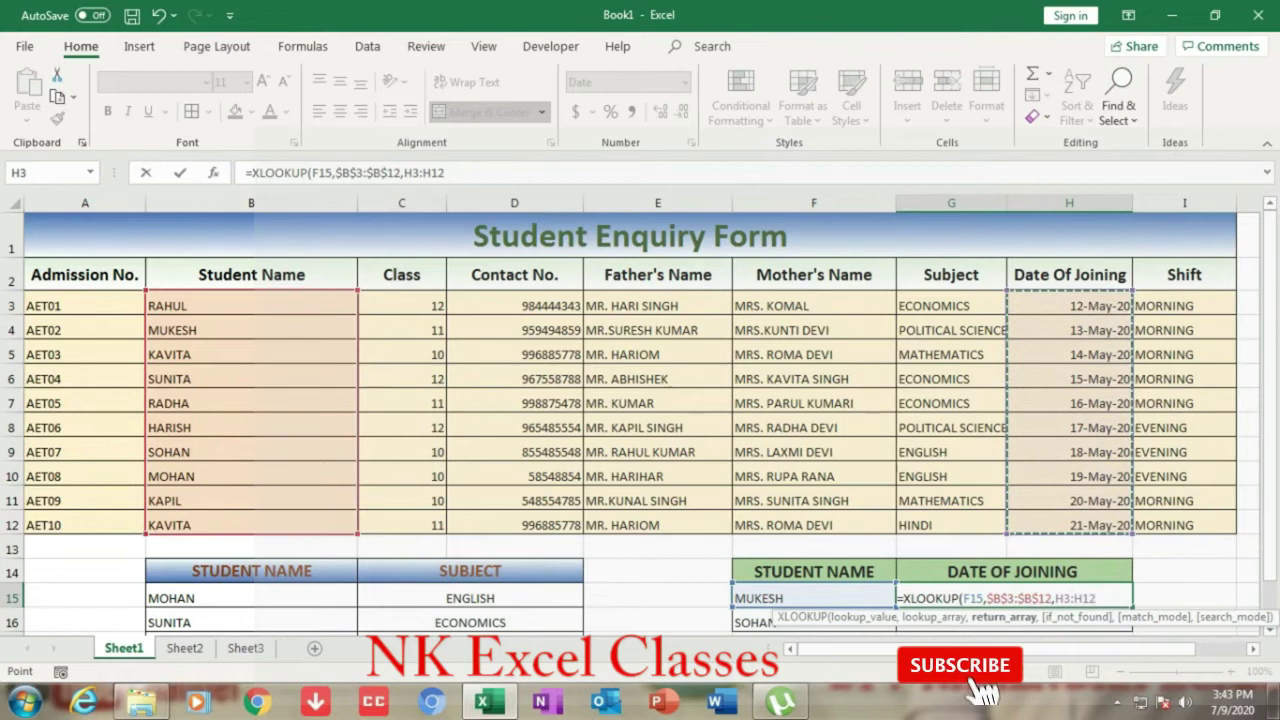
{"action": "key", "text": "F4"}
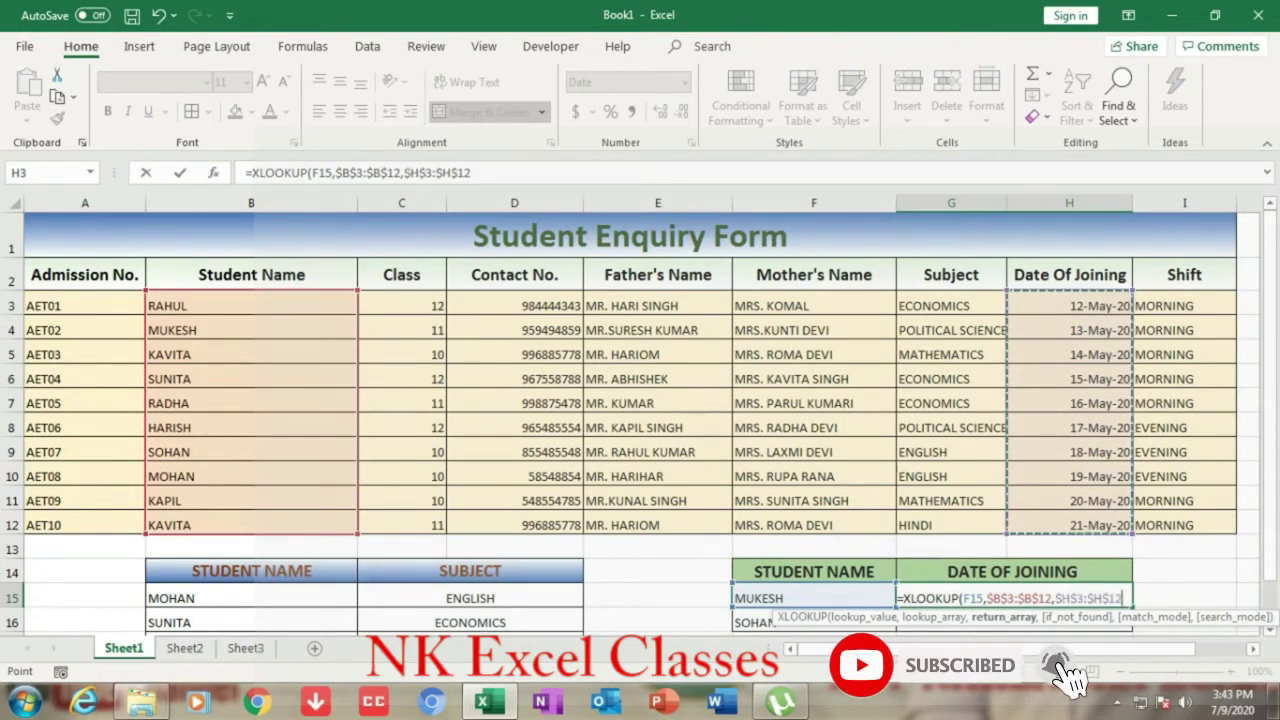
{"action": "key", "text": "Return"}
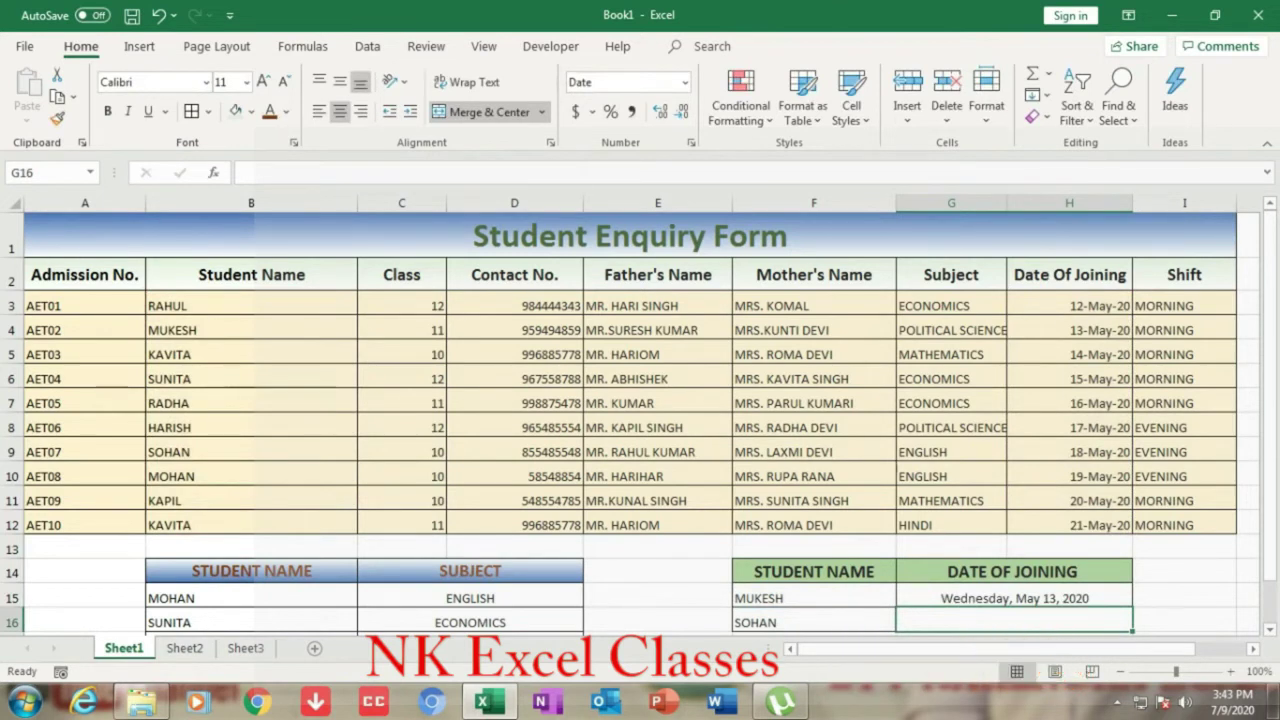
Format G15 as Long Date and fill the date lookup down to G16 for SOHAN.
{"action": "left_click", "coordinate": [1014, 598]}
{"action": "left_click", "coordinate": [684, 82]}
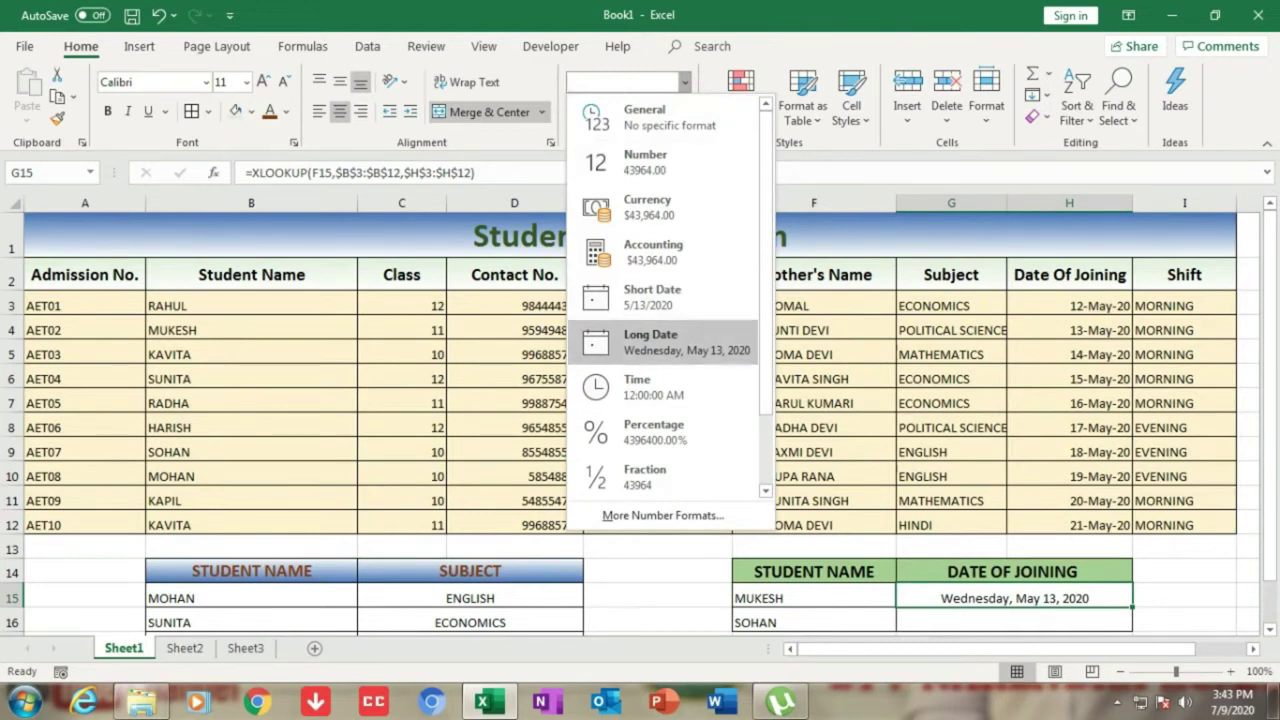
{"action": "left_click", "coordinate": [665, 342]}
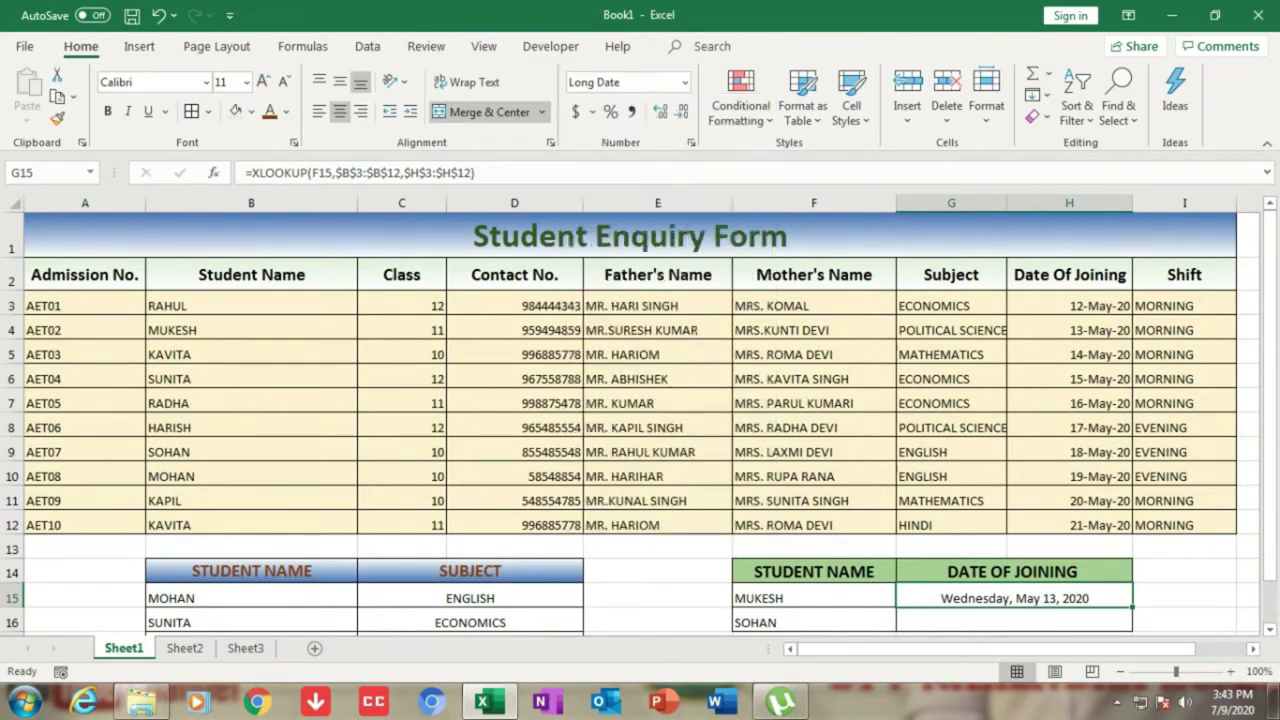
{"action": "scroll", "coordinate": [640, 420], "scroll_direction": "down", "scroll_amount": 1}
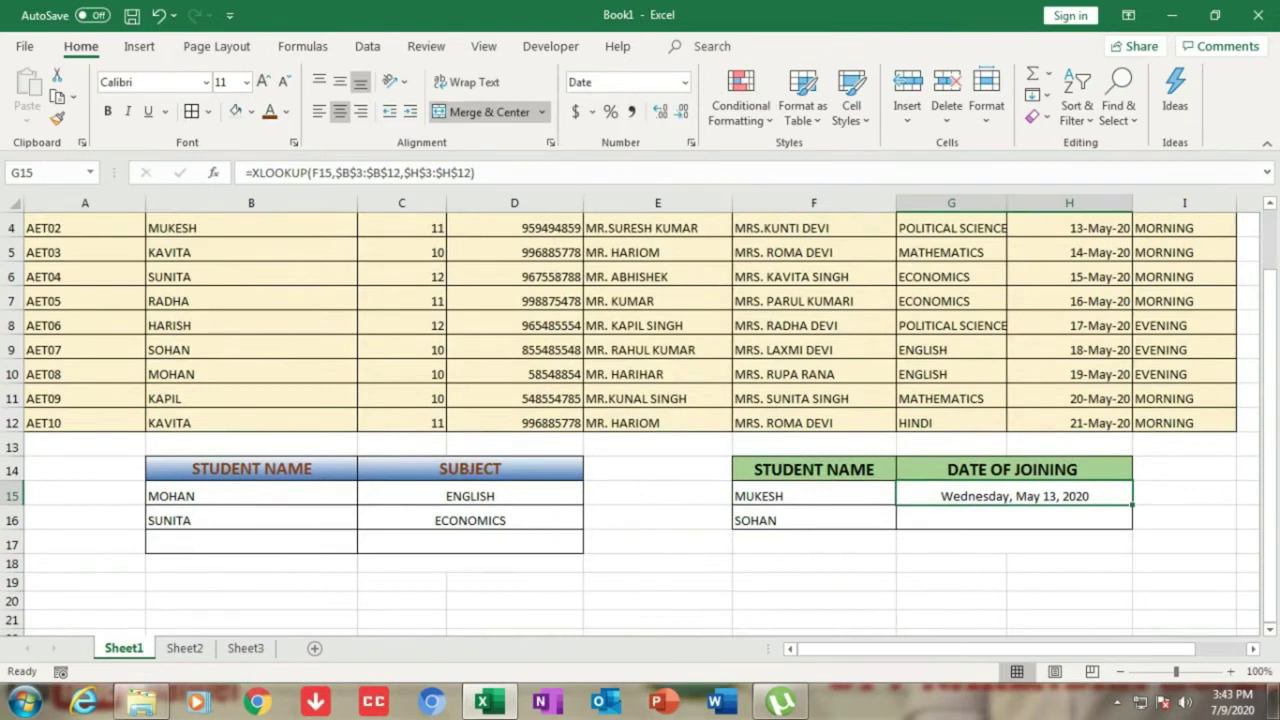
{"action": "left_click_drag", "start_coordinate": [1132, 504], "coordinate": [1132, 528]}
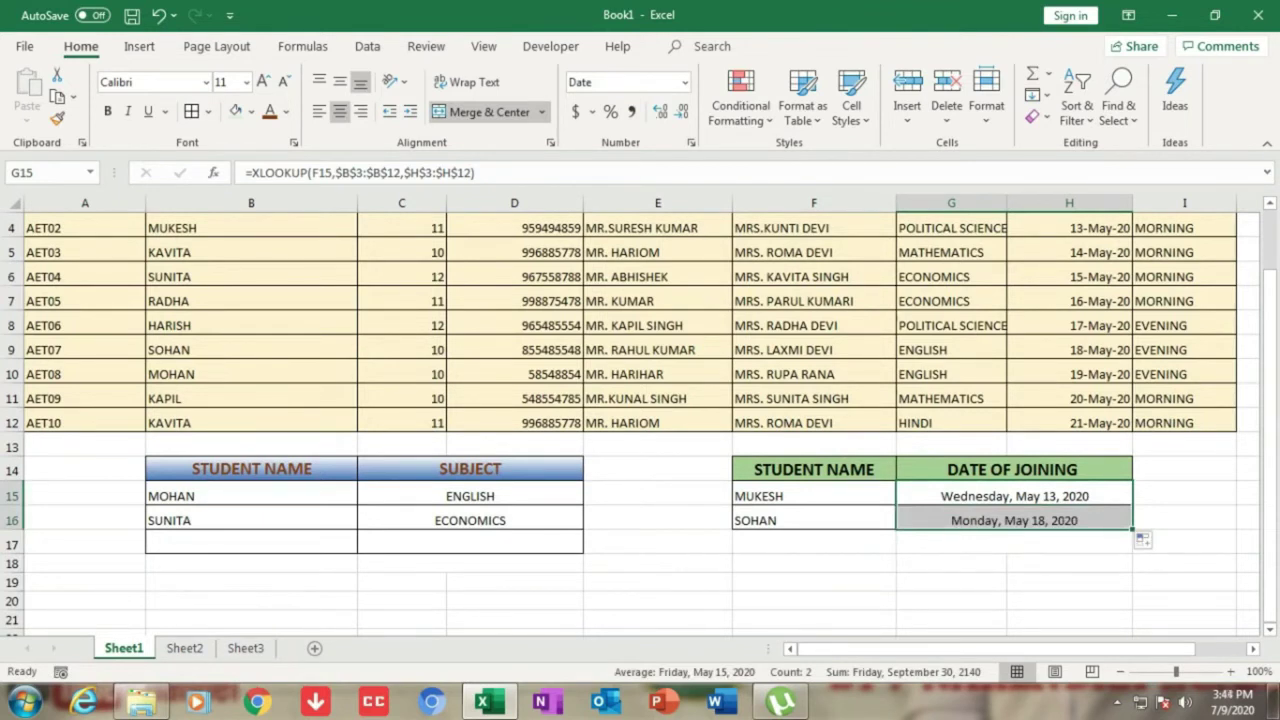
{"action": "scroll", "coordinate": [640, 420], "scroll_direction": "up", "scroll_amount": 1}
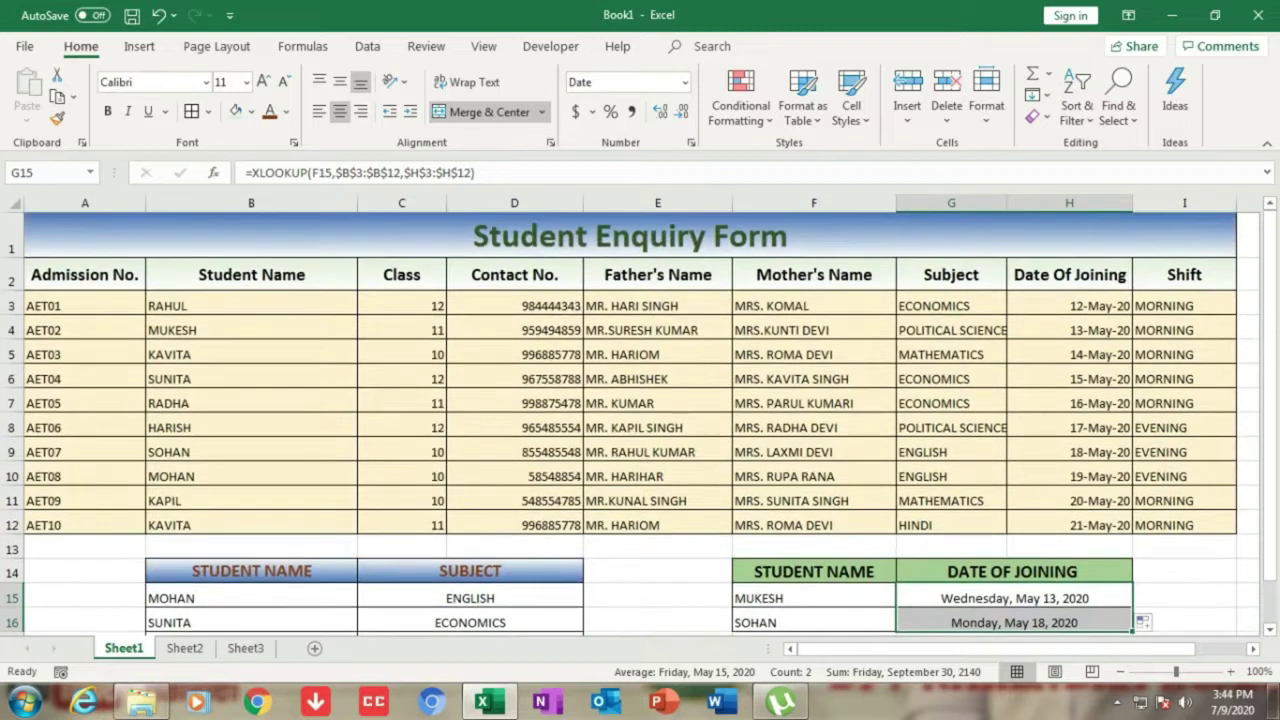
Check MUKESH's and SOHAN's original joining dates, 13-May-20 and 18-May-20, in the main table.
{"action": "left_click", "coordinate": [251, 330]}
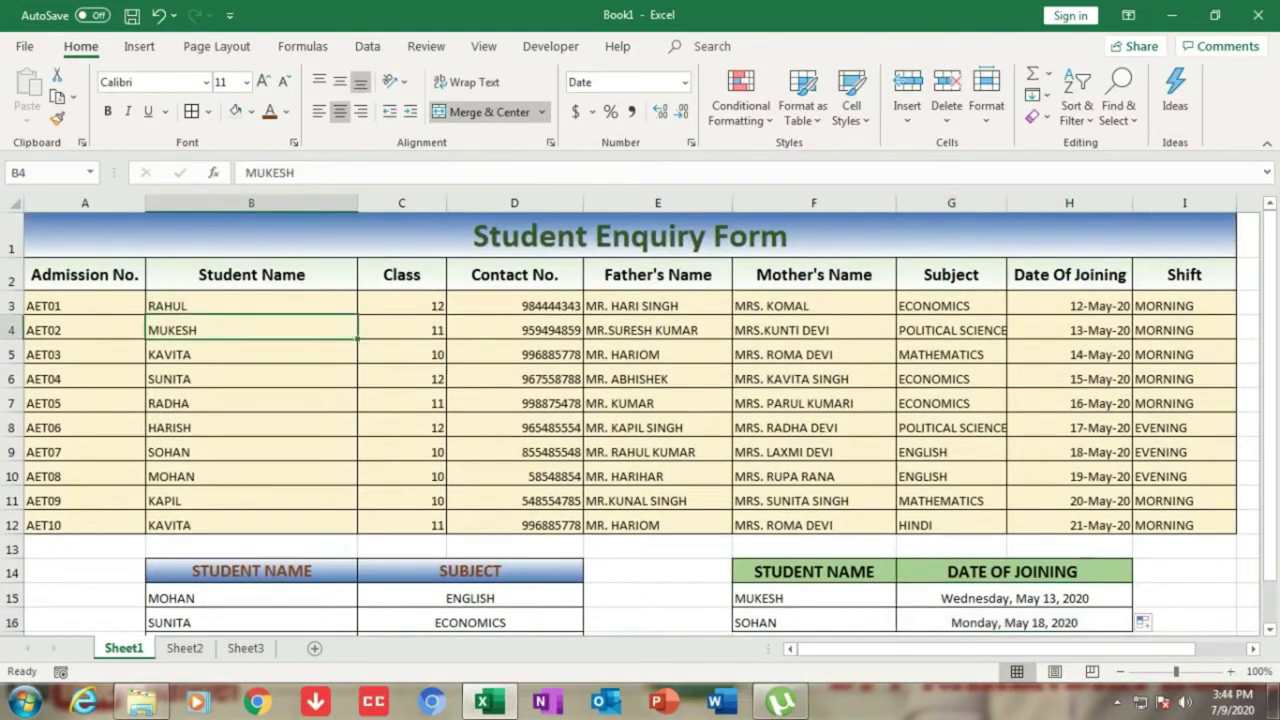
{"action": "left_click", "coordinate": [1069, 330]}
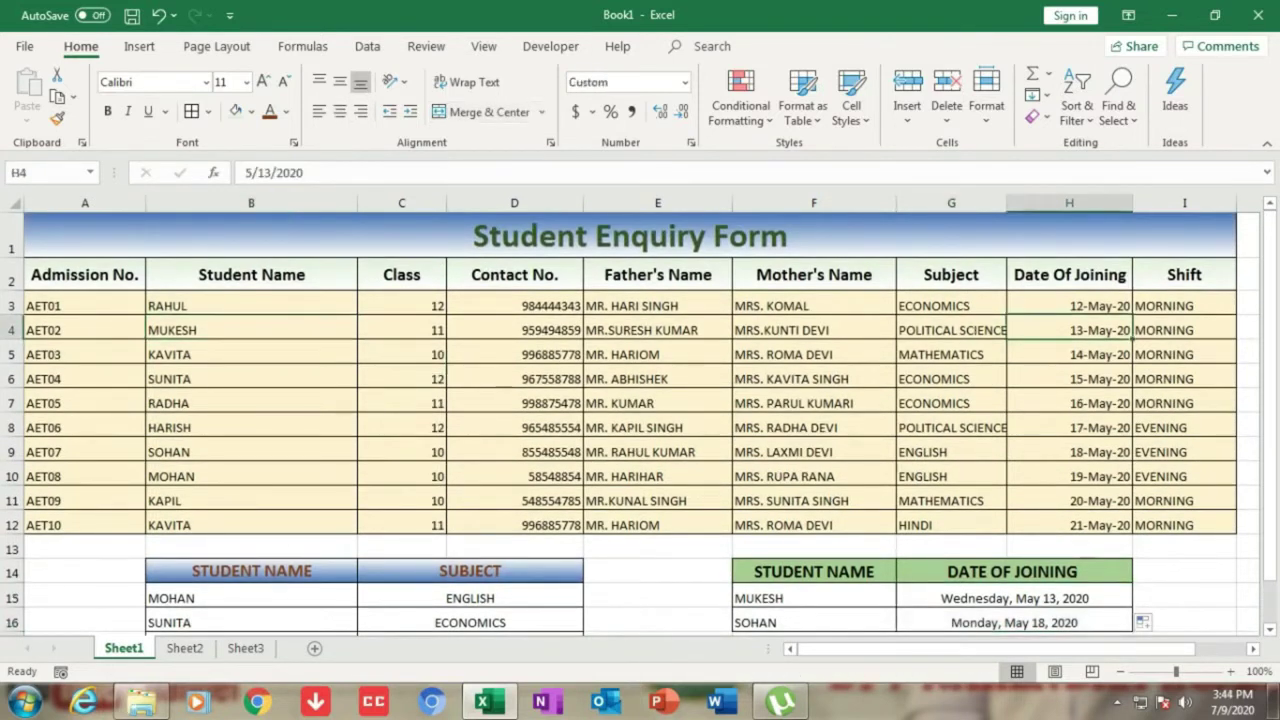
{"action": "left_click", "coordinate": [251, 452]}
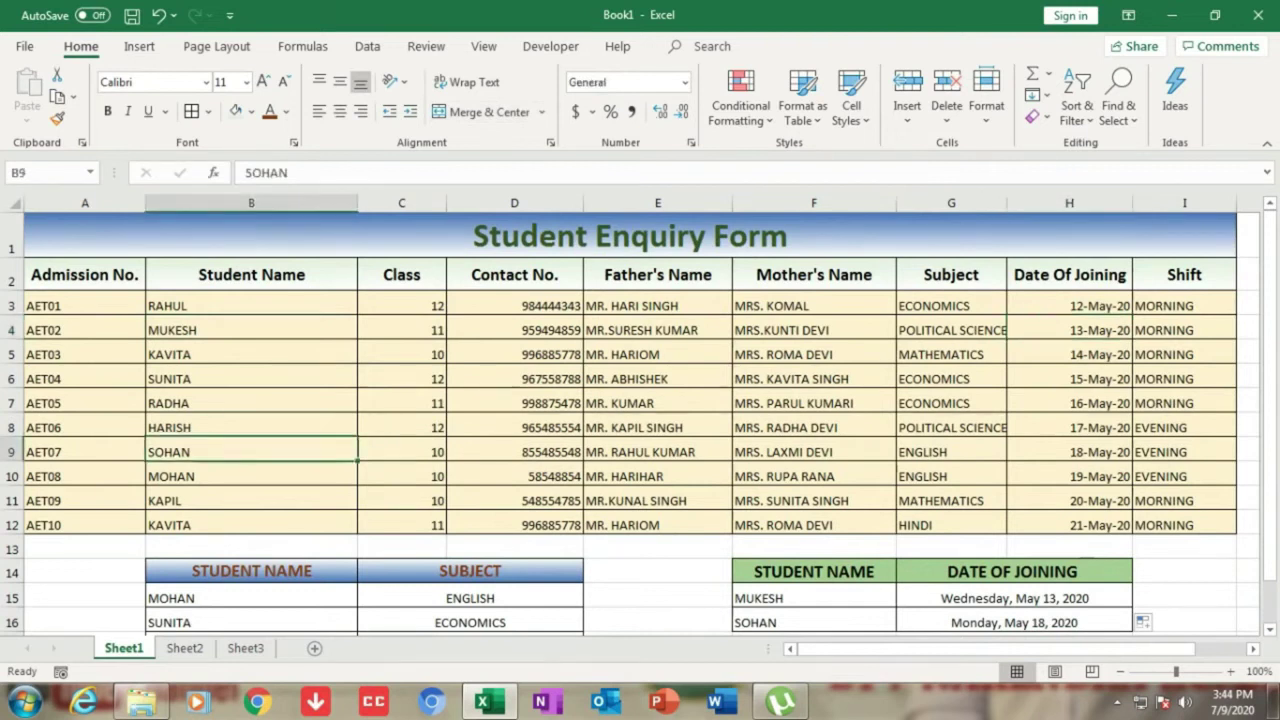
{"action": "left_click", "coordinate": [1069, 452]}
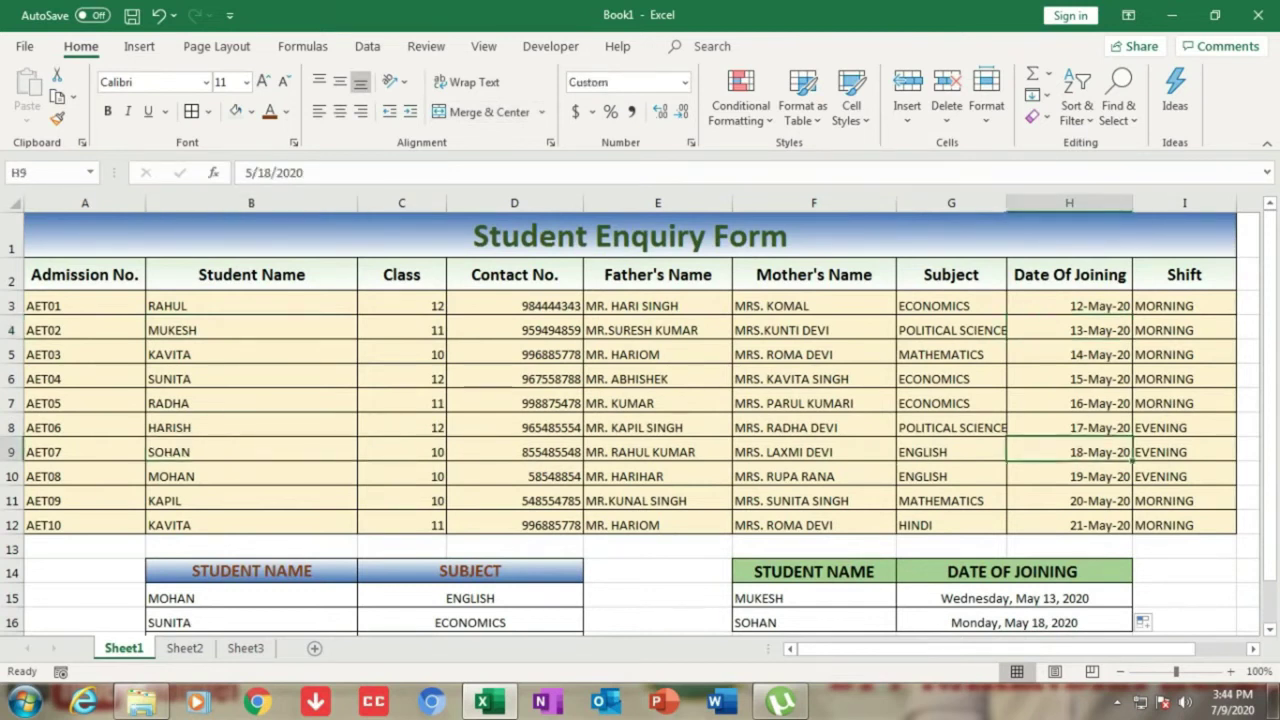
{"action": "scroll", "coordinate": [640, 420], "scroll_direction": "down", "scroll_amount": 1}
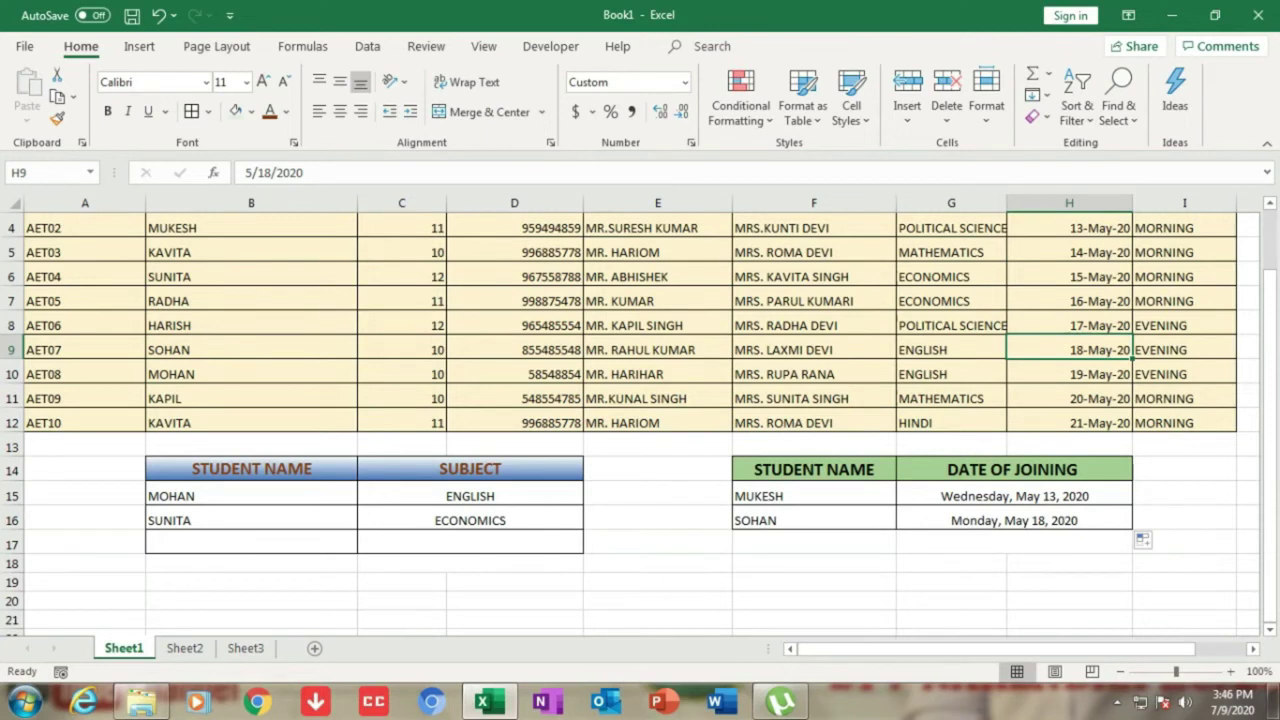
{"action": "scroll", "coordinate": [640, 420], "scroll_direction": "up", "scroll_amount": 1}
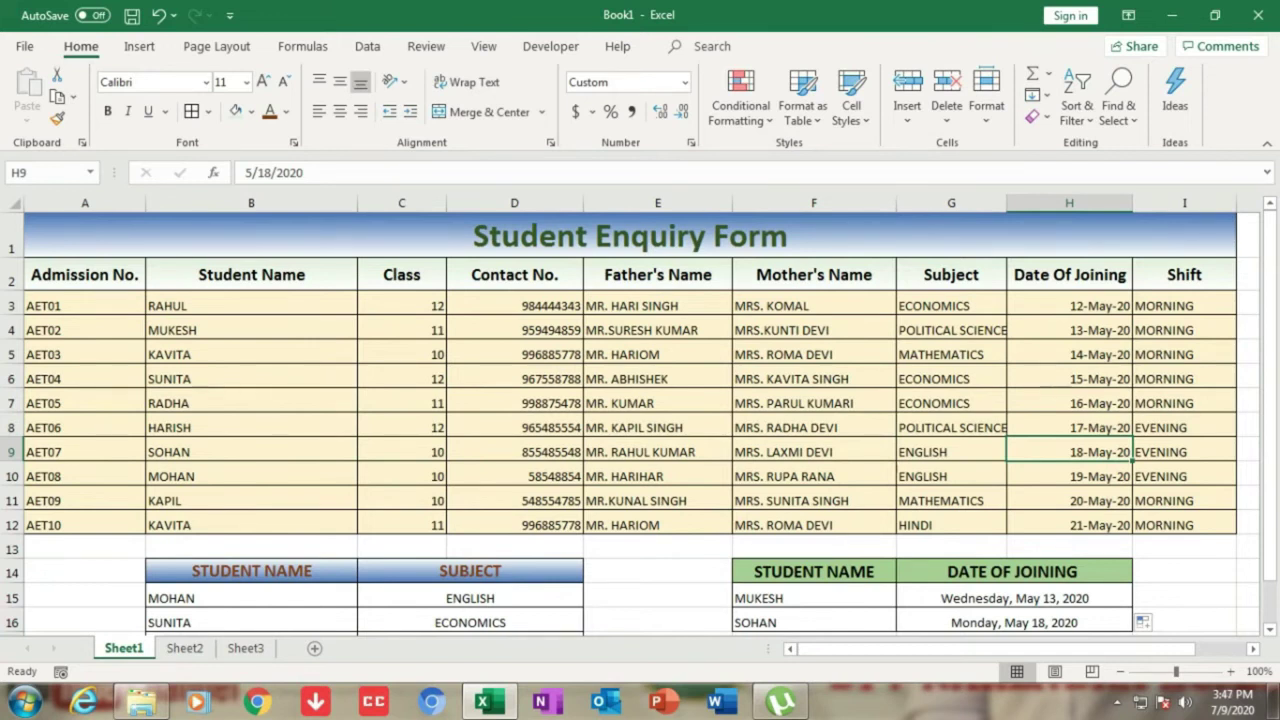
{"action": "scroll", "coordinate": [640, 420], "scroll_direction": "down", "scroll_amount": 1}
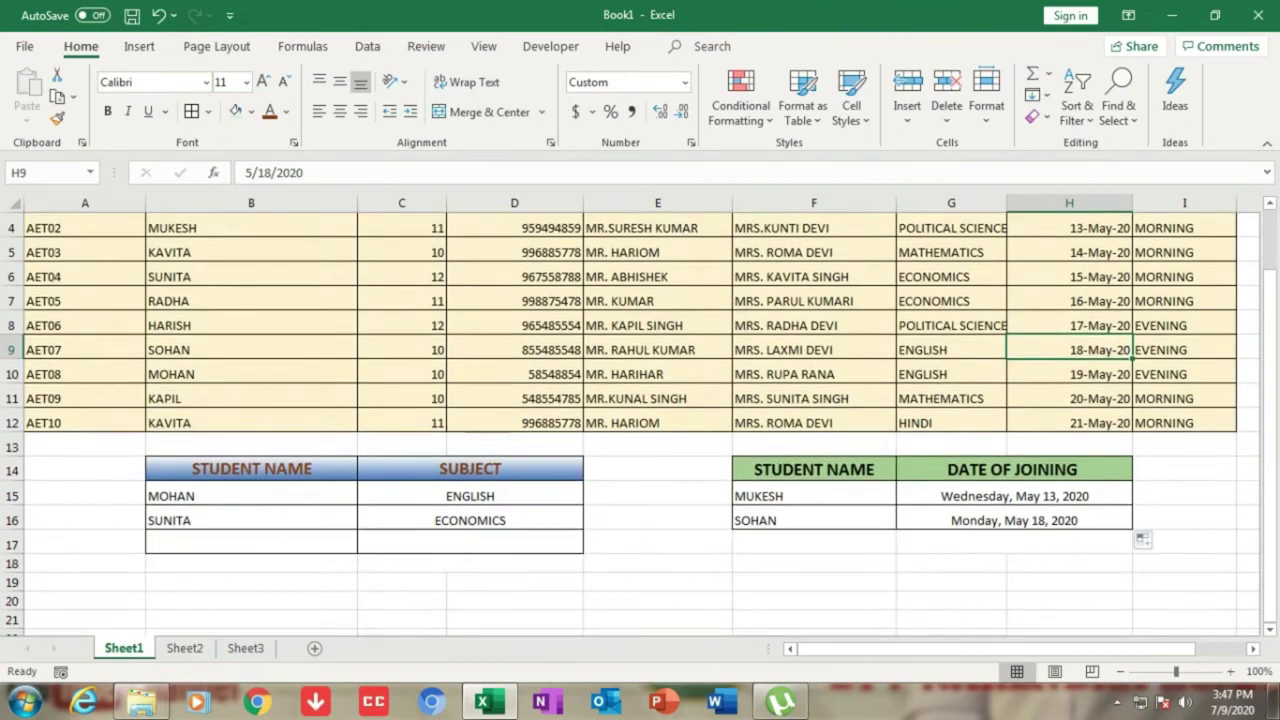
{"action": "scroll", "coordinate": [640, 424], "scroll_direction": "up", "scroll_amount": 1}
{"action": "left_click", "coordinate": [251, 354]}
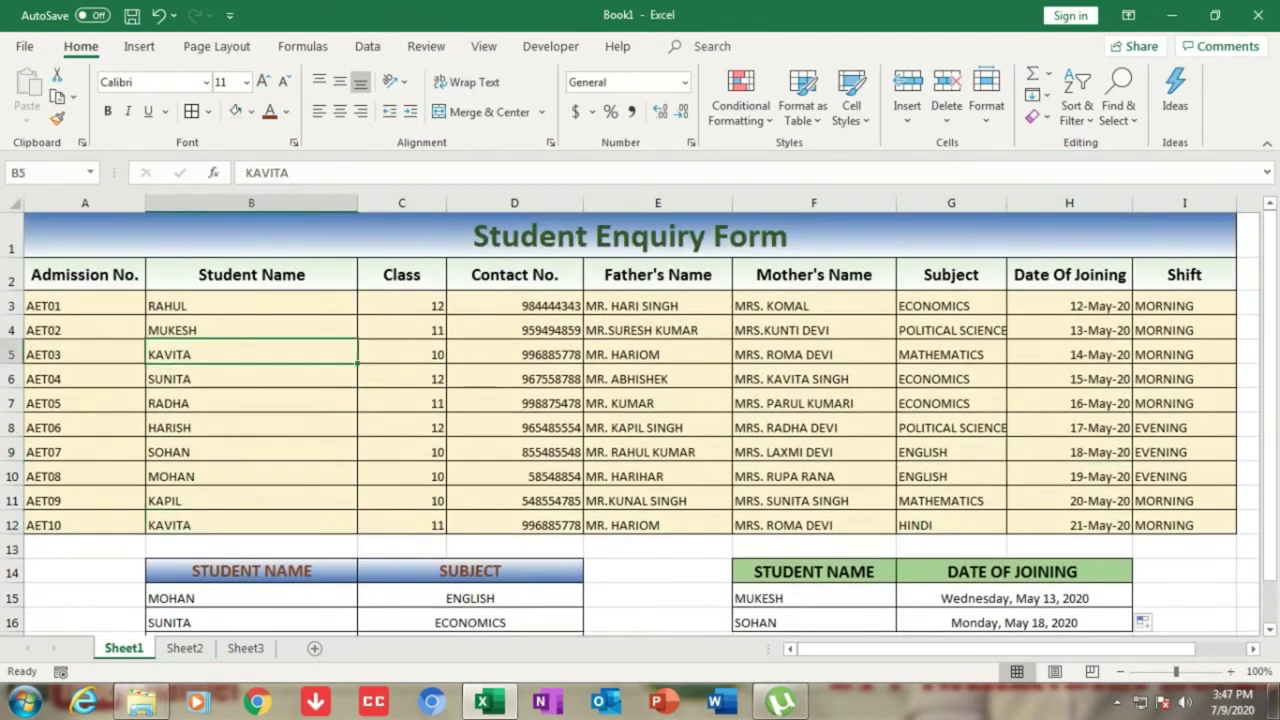
{"action": "left_click", "coordinate": [401, 354]}
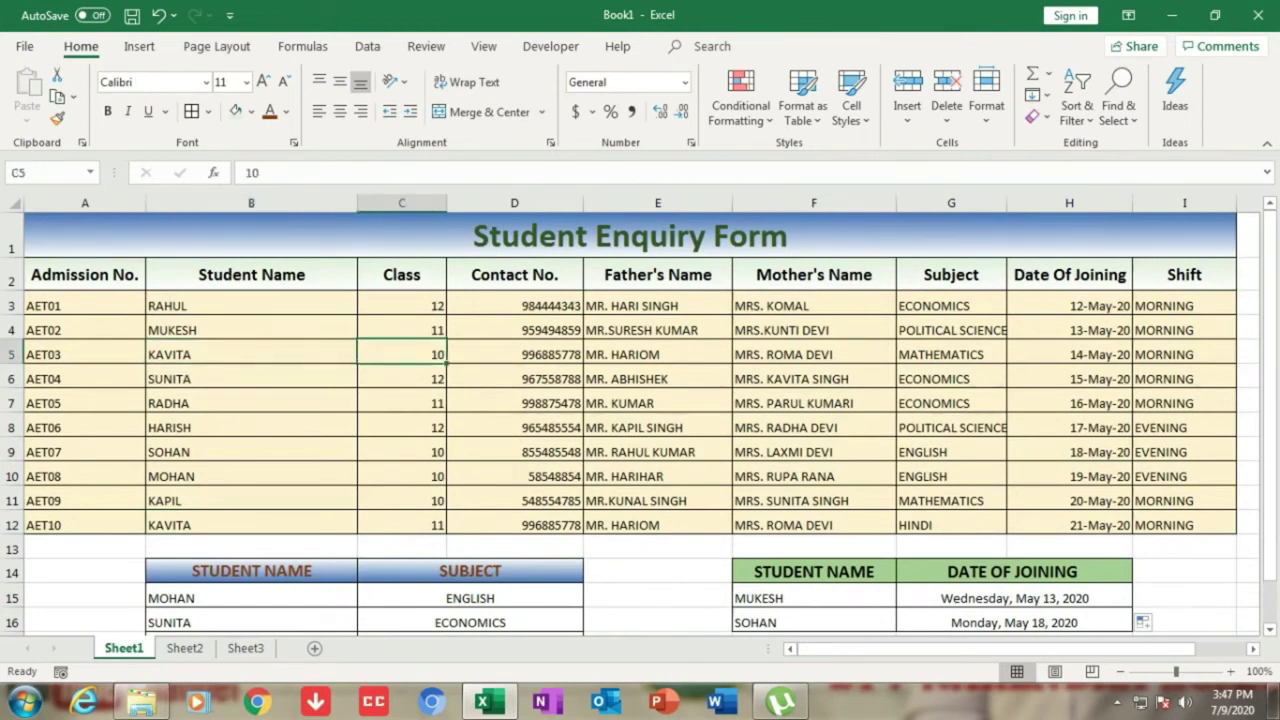
{"action": "left_click", "coordinate": [251, 354]}
{"action": "left_click", "coordinate": [401, 354]}
{"action": "left_click", "coordinate": [251, 354]}
{"action": "left_click", "coordinate": [251, 525]}
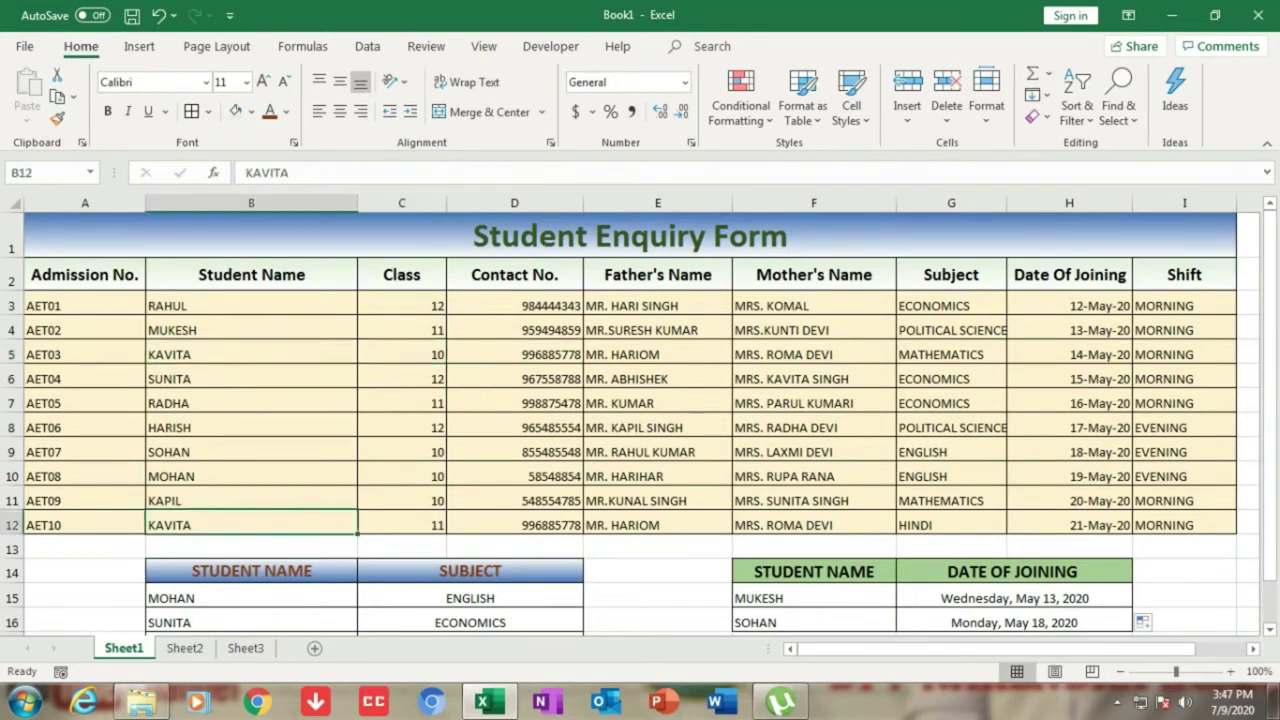
{"action": "scroll", "coordinate": [640, 420], "scroll_direction": "down", "scroll_amount": 1}
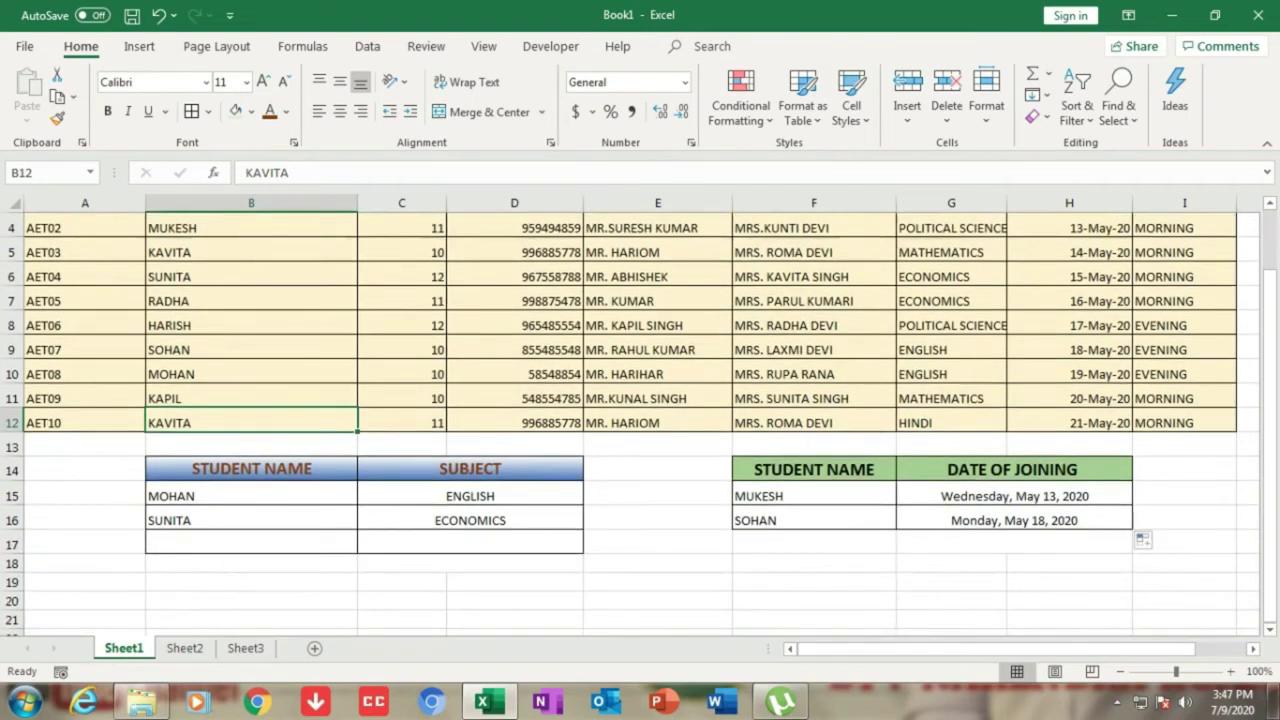
{"action": "left_click", "coordinate": [251, 541]}
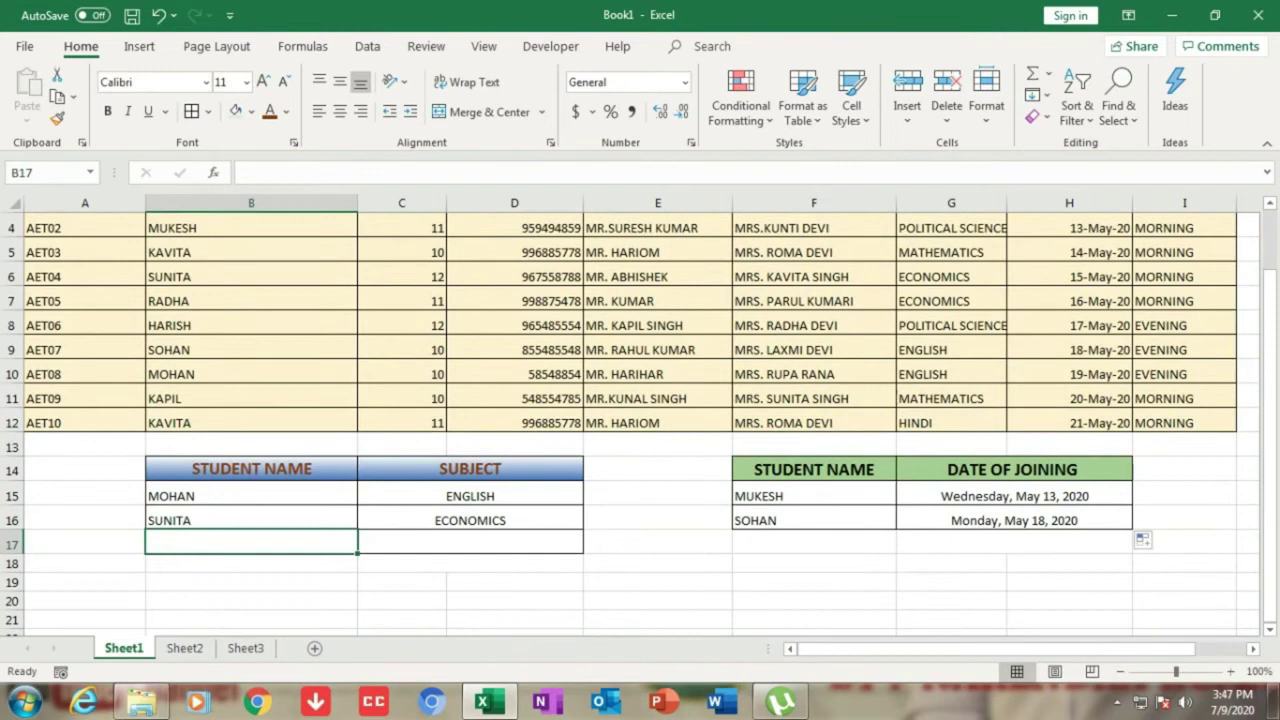
Enter KAVITA in B17 and start =XLOOKUP( in C17 beside her.
{"action": "type", "text": "KAVITA"}
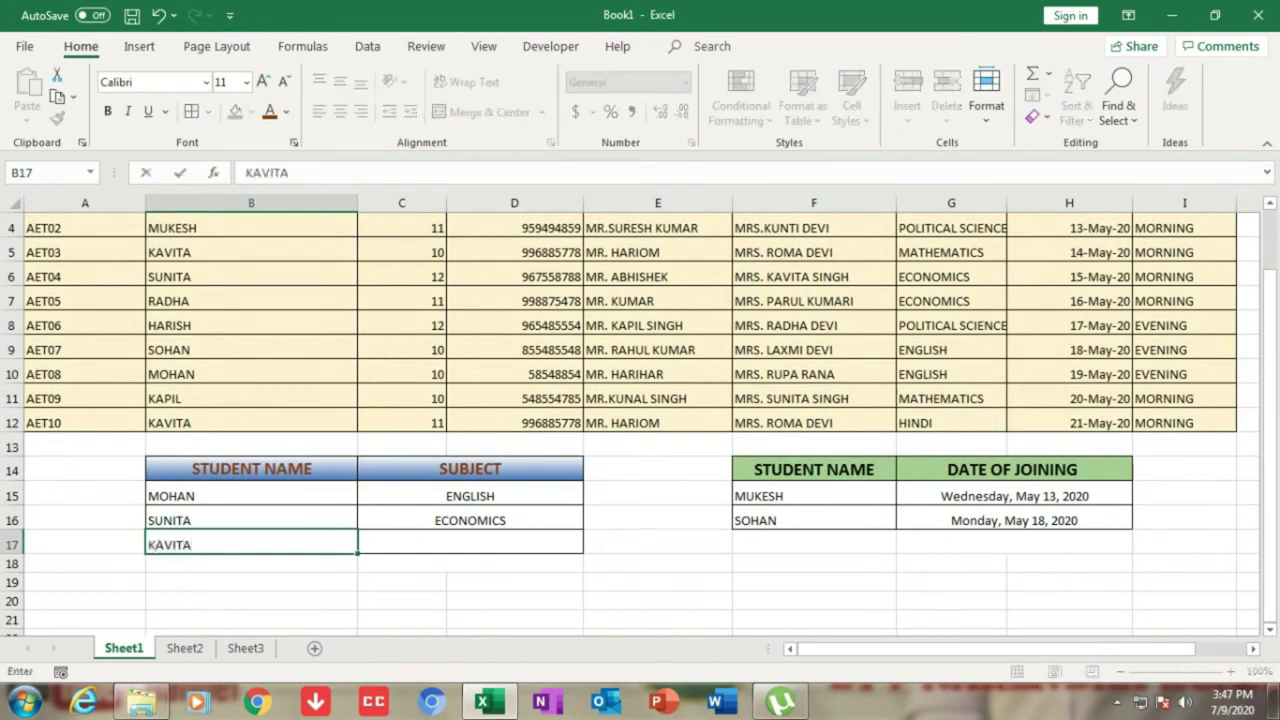
{"action": "key", "text": "Tab"}
{"action": "scroll", "coordinate": [640, 400], "scroll_direction": "down", "scroll_amount": 1}
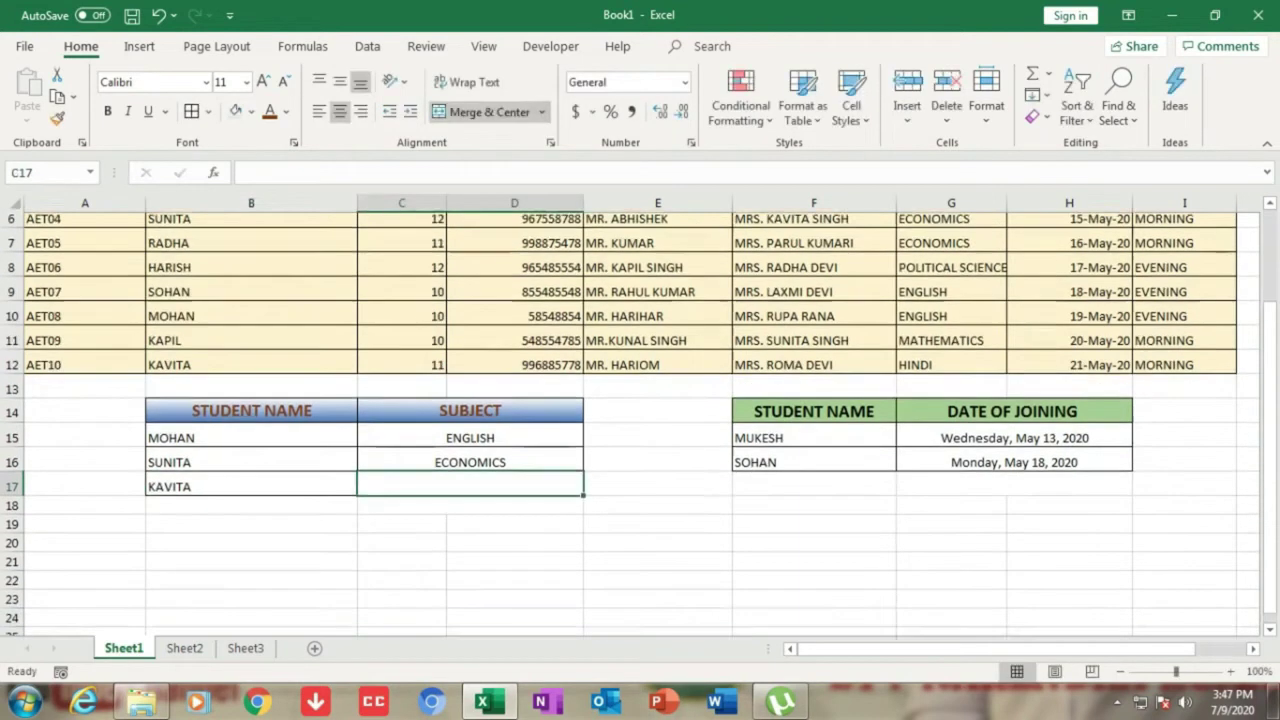
{"action": "type", "text": "=XLO"}
{"action": "type", "text": "OKUP("}
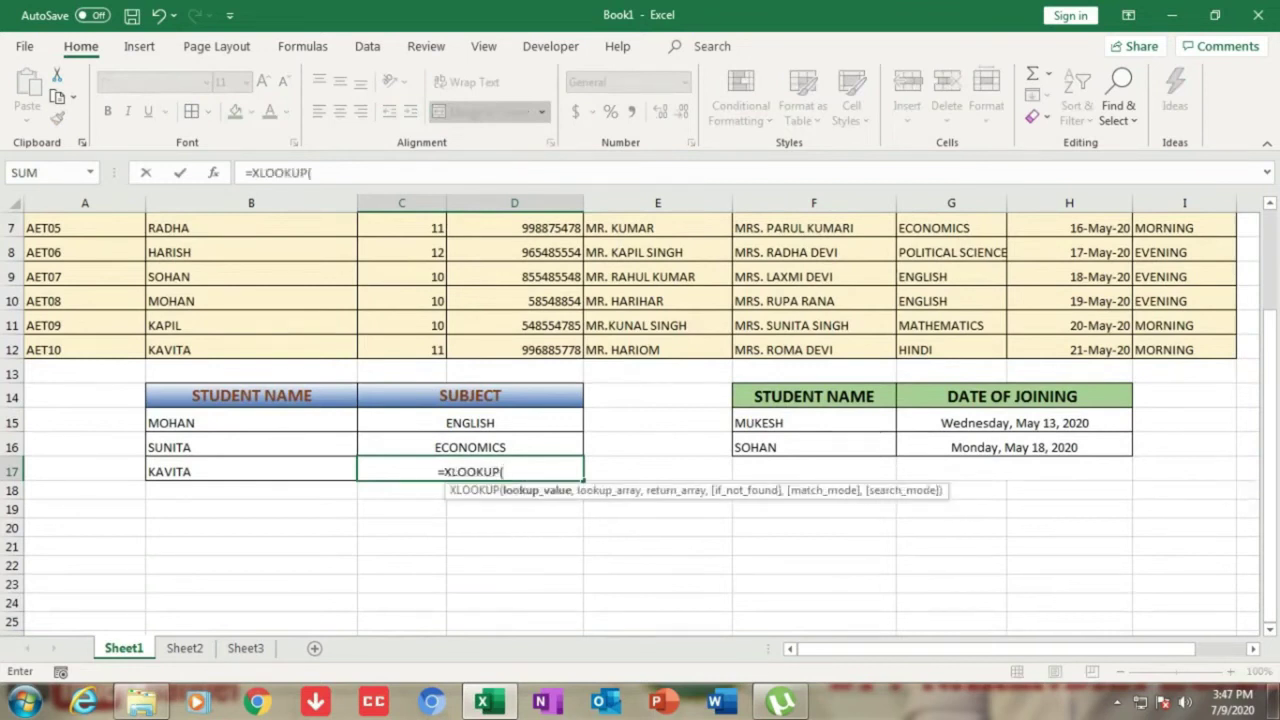
Build KAVITA's lookup as =XLOOKUP(B17,B3:B12,G3:G12, using her name, Student Name and Subject columns.
{"action": "left_click", "coordinate": [251, 471]}
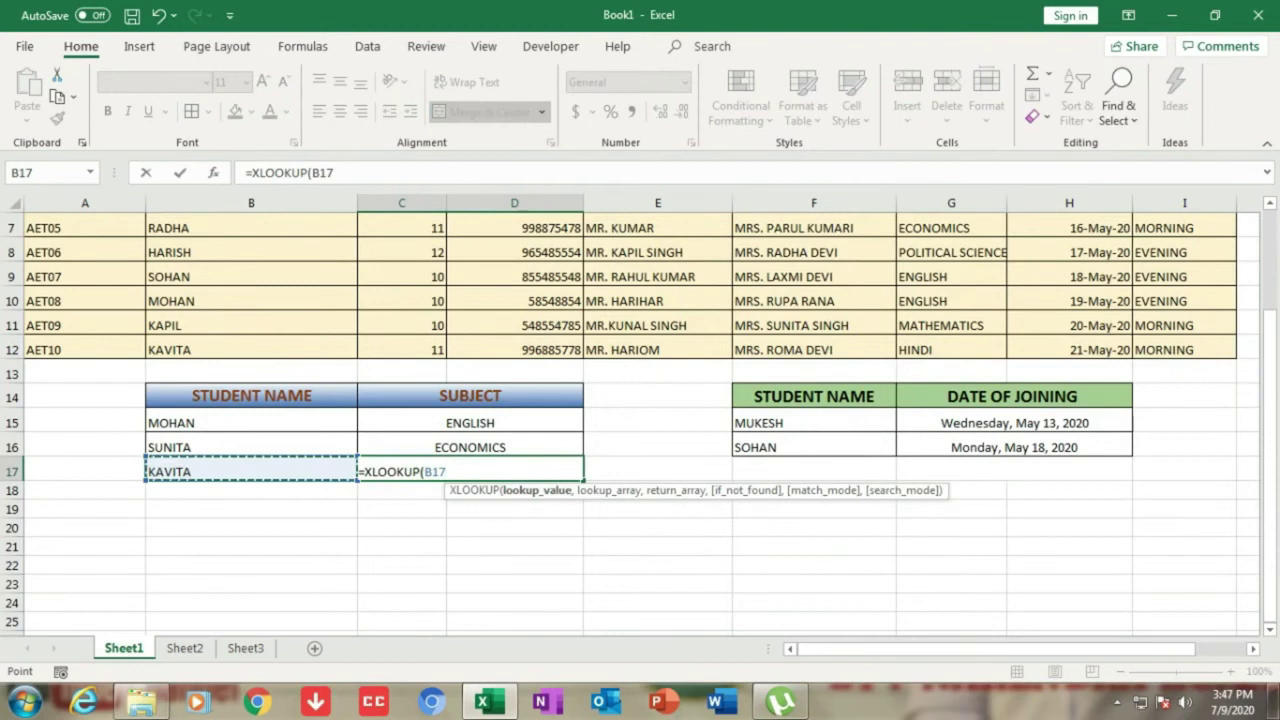
{"action": "type", "text": ","}
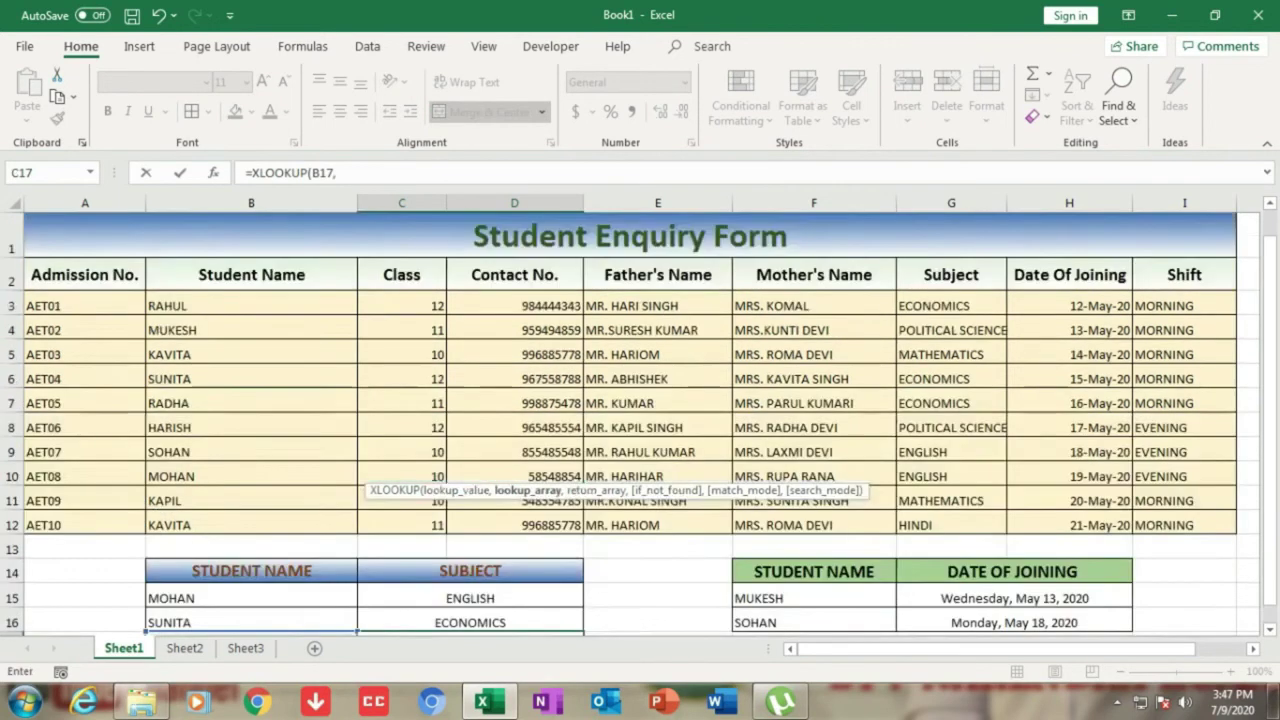
{"action": "scroll", "coordinate": [640, 400], "scroll_direction": "up", "scroll_amount": 2}
{"action": "mouse_move", "coordinate": [300, 306]}
{"action": "left_mouse_down"}
{"action": "mouse_move", "coordinate": [330, 332]}
{"action": "mouse_move", "coordinate": [340, 525]}
{"action": "left_mouse_up"}
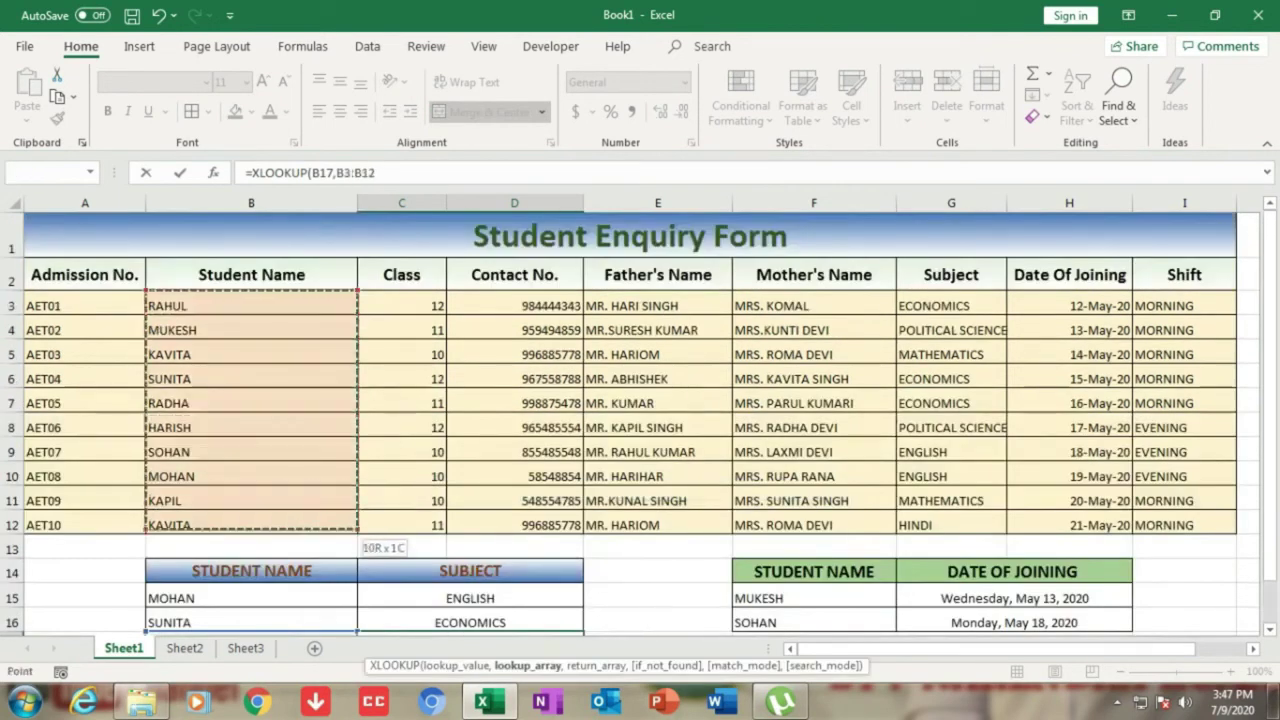
{"action": "type", "text": ","}
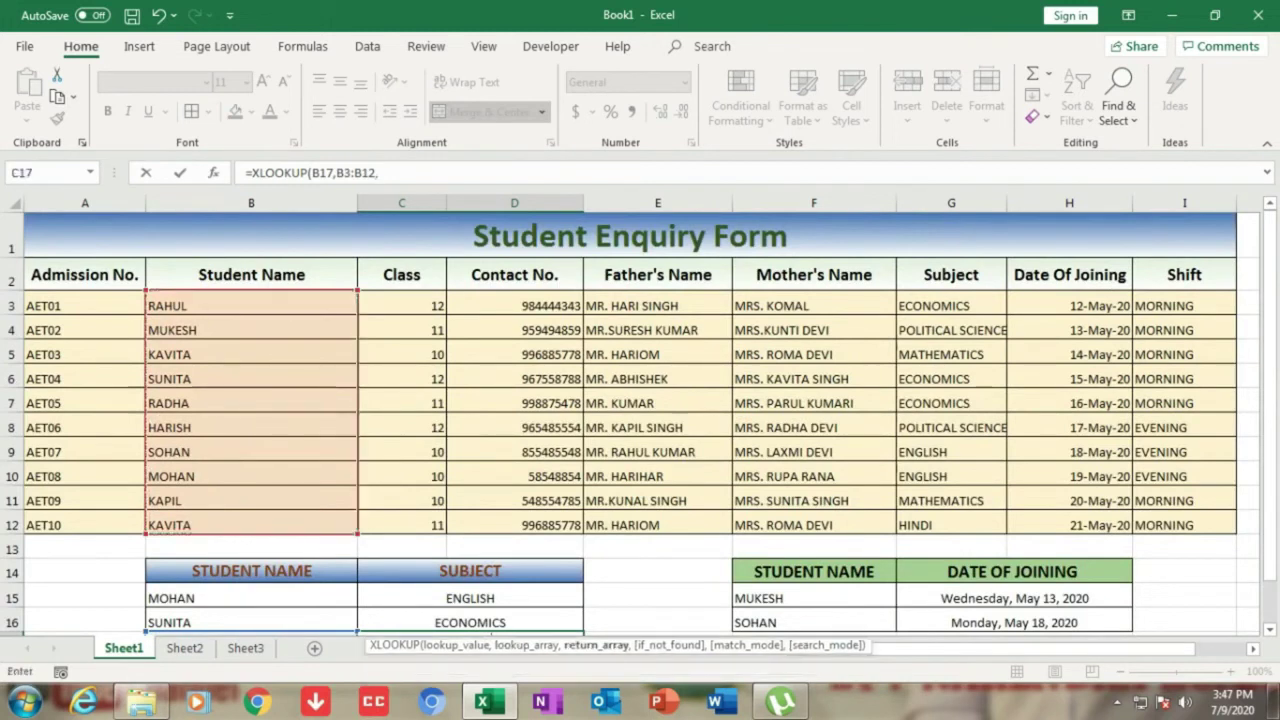
{"action": "scroll", "coordinate": [640, 420], "scroll_direction": "down", "scroll_amount": 2}
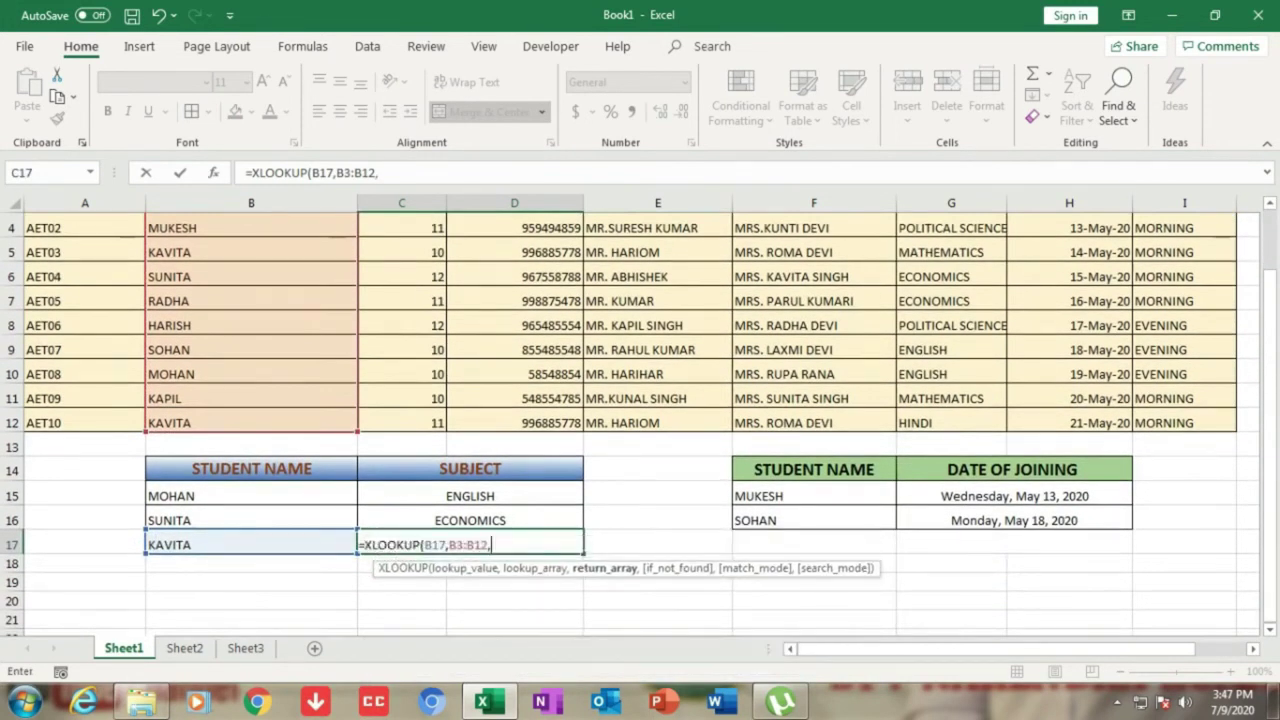
{"action": "scroll", "coordinate": [640, 420], "scroll_direction": "up", "scroll_amount": 1}
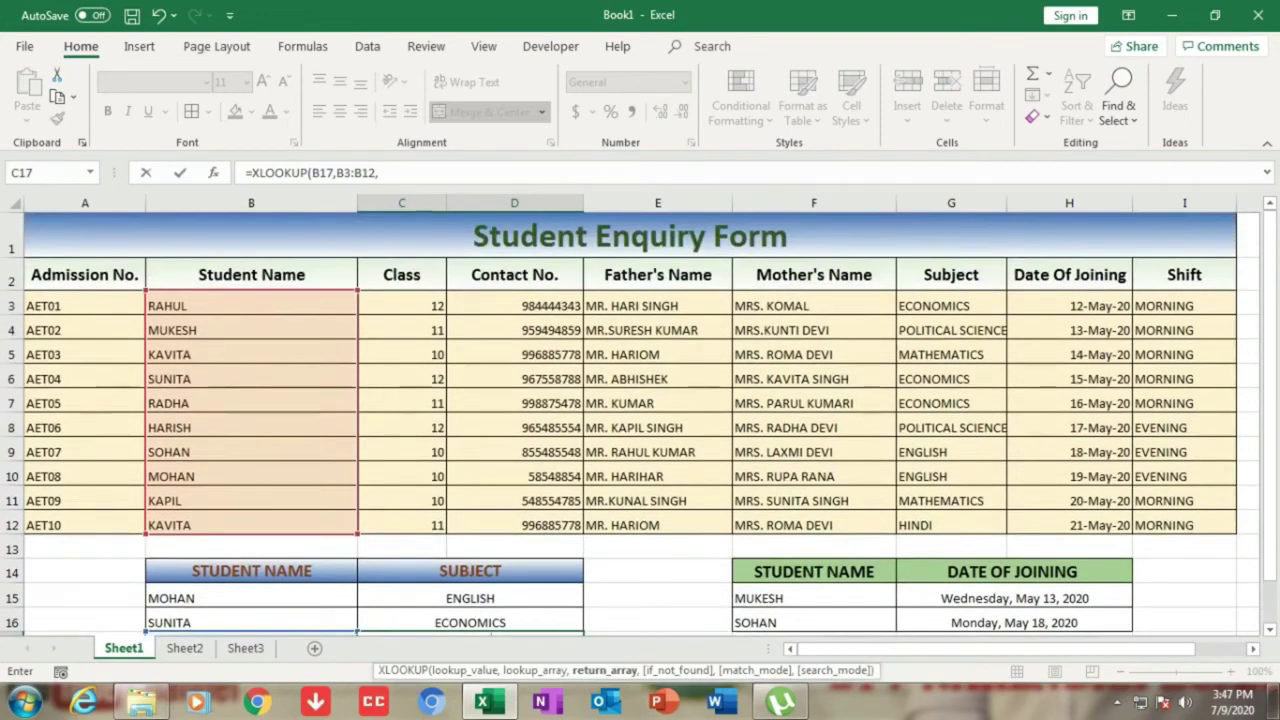
{"action": "left_click_drag", "start_coordinate": [950, 305], "coordinate": [950, 525]}
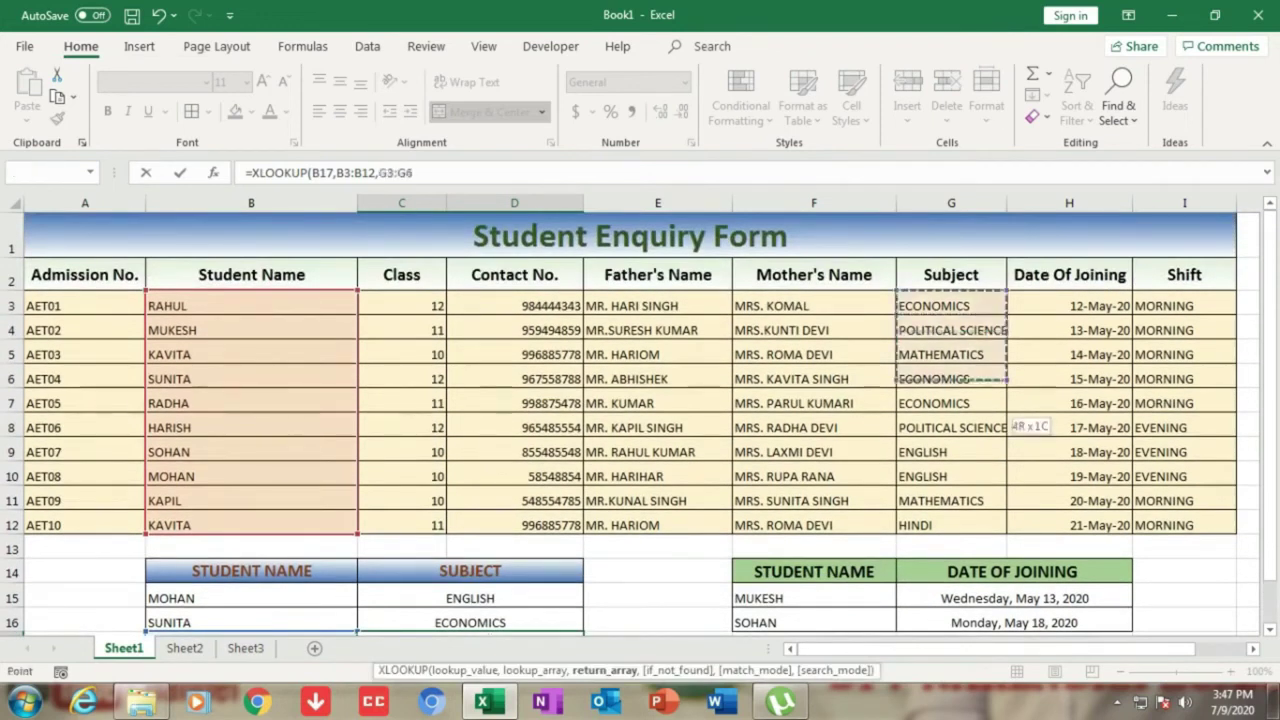
{"action": "type", "text": ","}
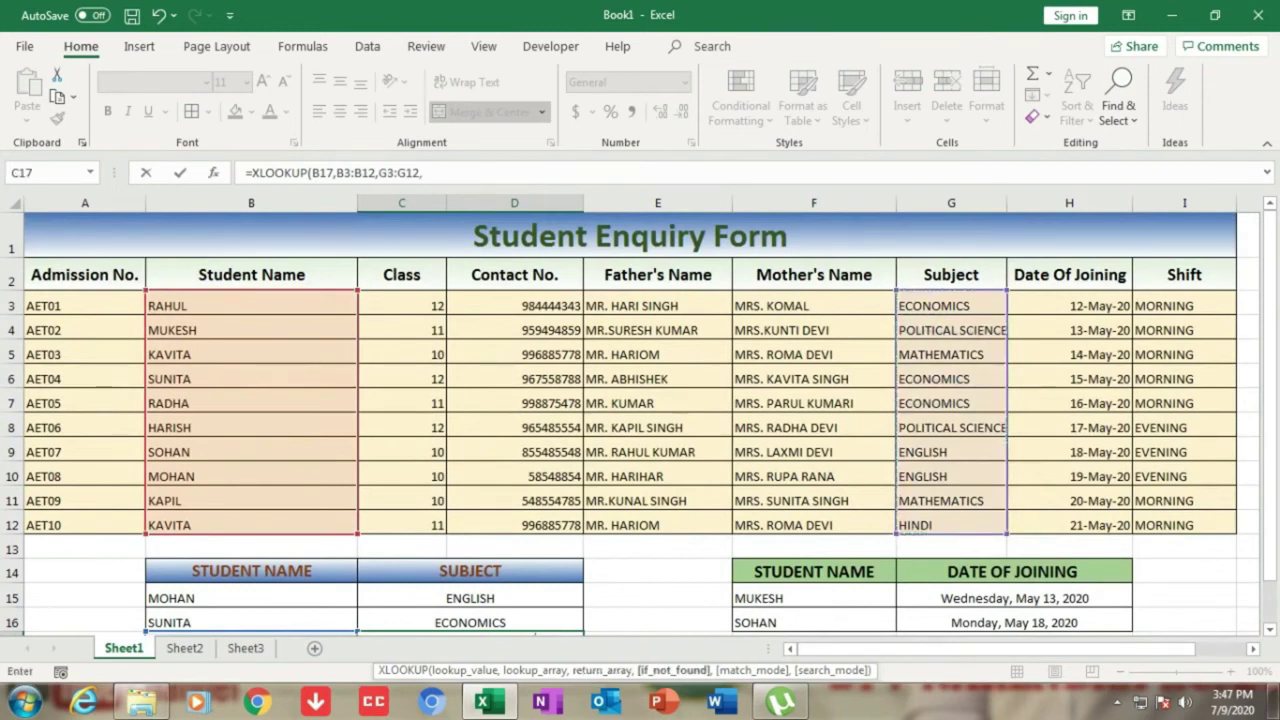
{"action": "scroll", "coordinate": [640, 420], "scroll_direction": "down", "scroll_amount": 1}
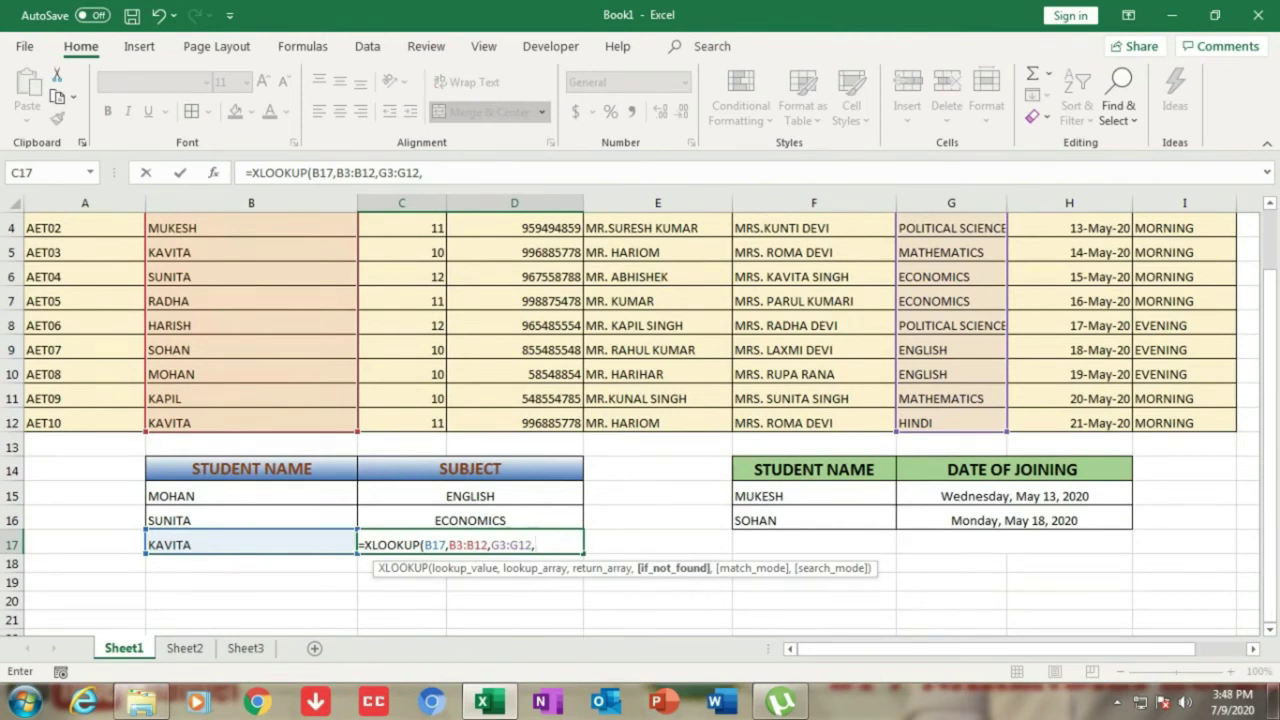
Complete the formula as =XLOOKUP(B17,B3:B12,G3:G12,,0,-1) to return HINDI from the last match.
{"action": "type", "text": ","}
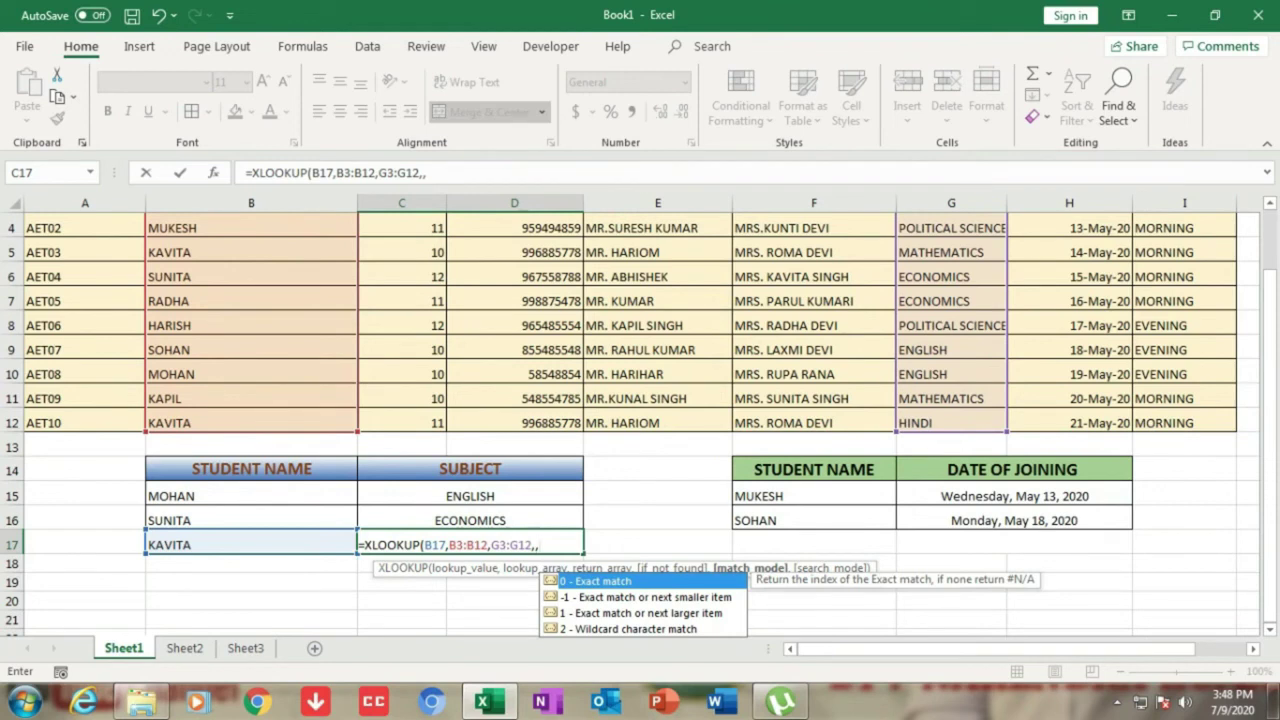
{"action": "type", "text": "0"}
{"action": "type", "text": ","}
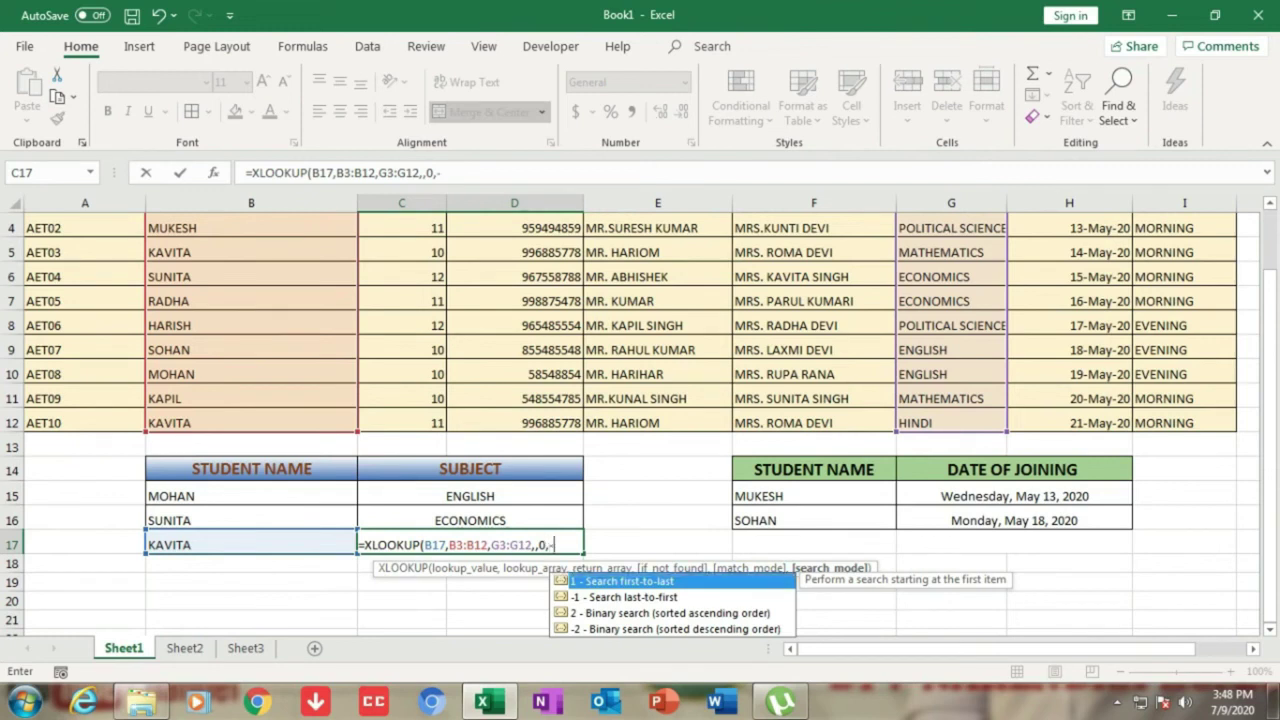
{"action": "type", "text": "-1)"}
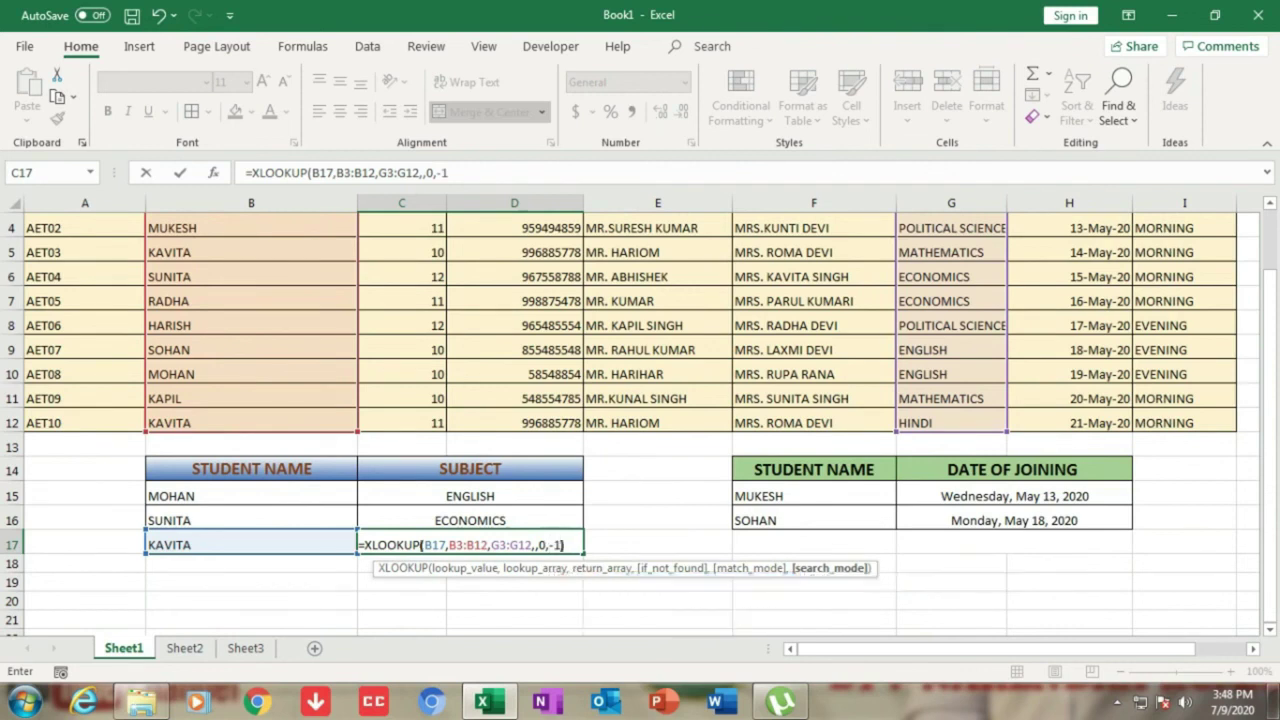
{"action": "key", "text": "Return"}
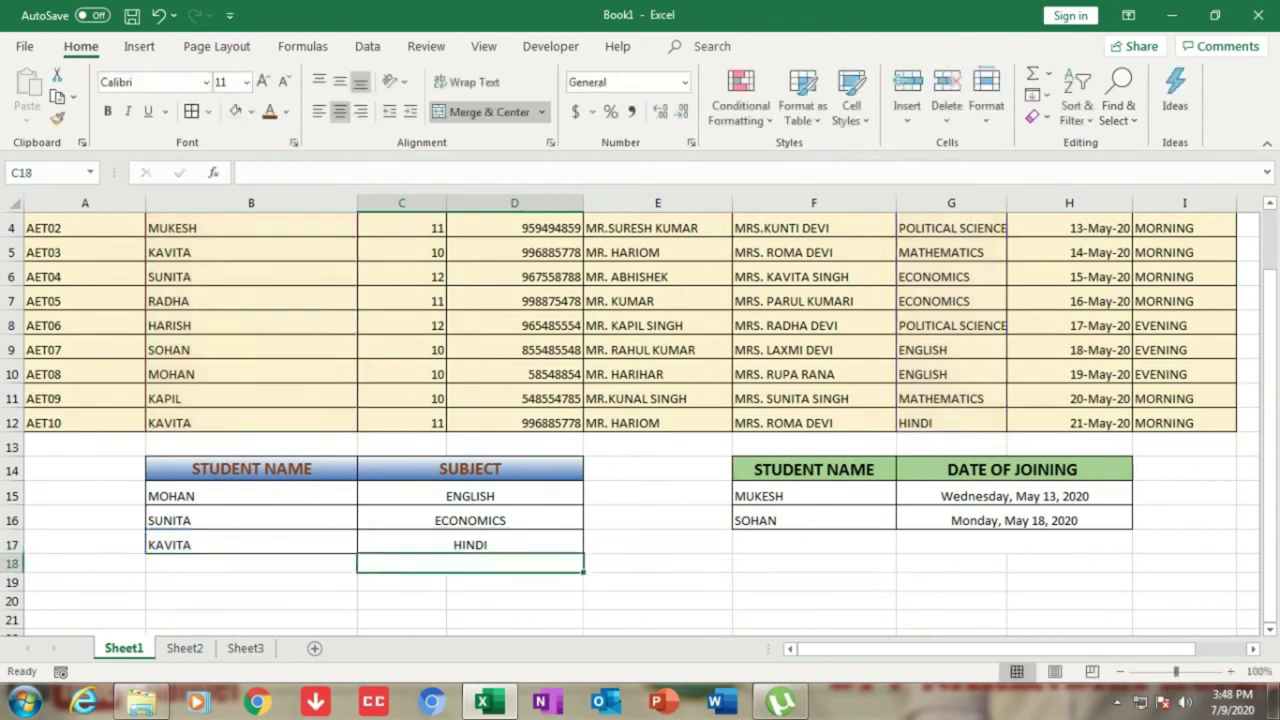
{"action": "left_click", "coordinate": [251, 544]}
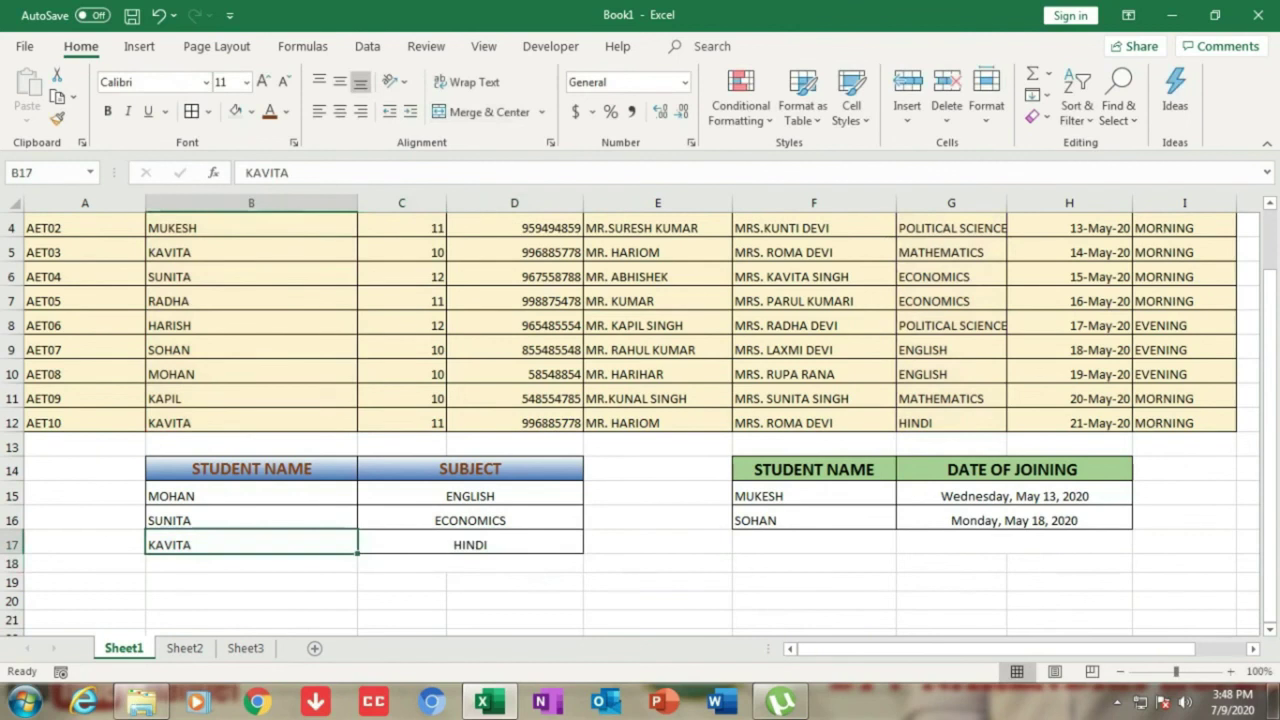
{"action": "left_click", "coordinate": [470, 544]}
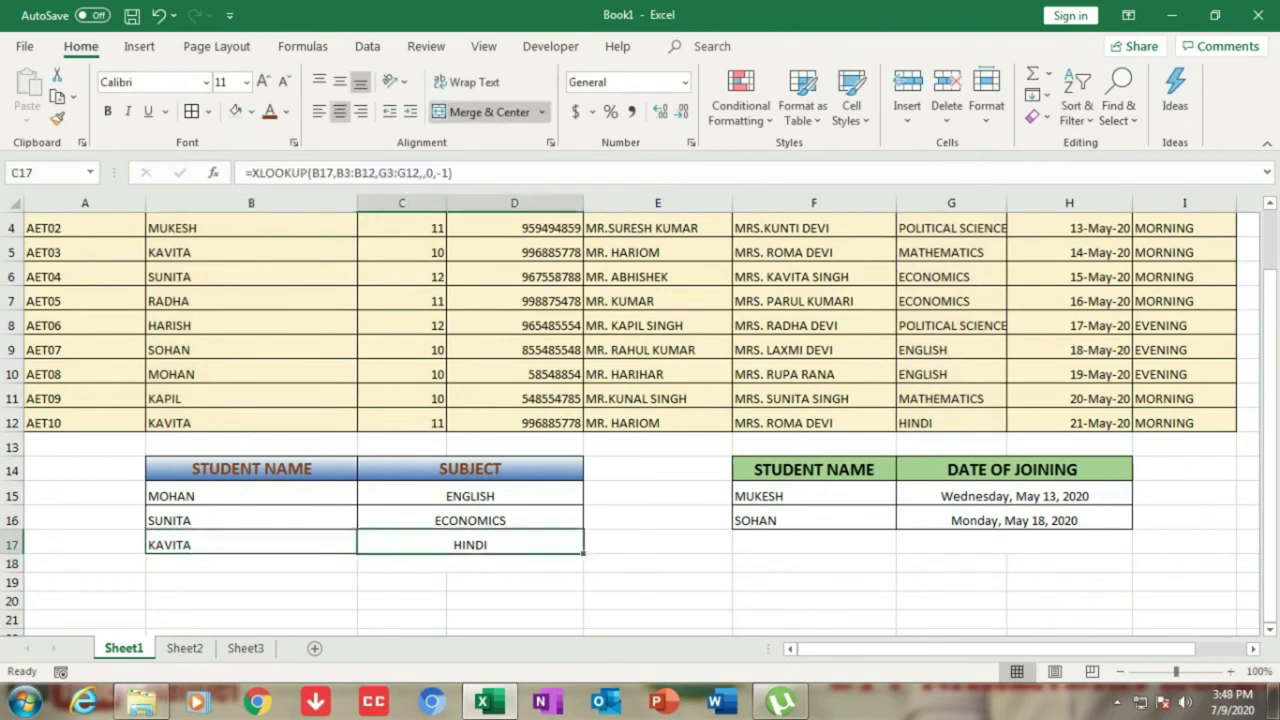
{"action": "left_click", "coordinate": [951, 423]}
{"action": "scroll", "coordinate": [640, 420], "scroll_direction": "up", "scroll_amount": 1}
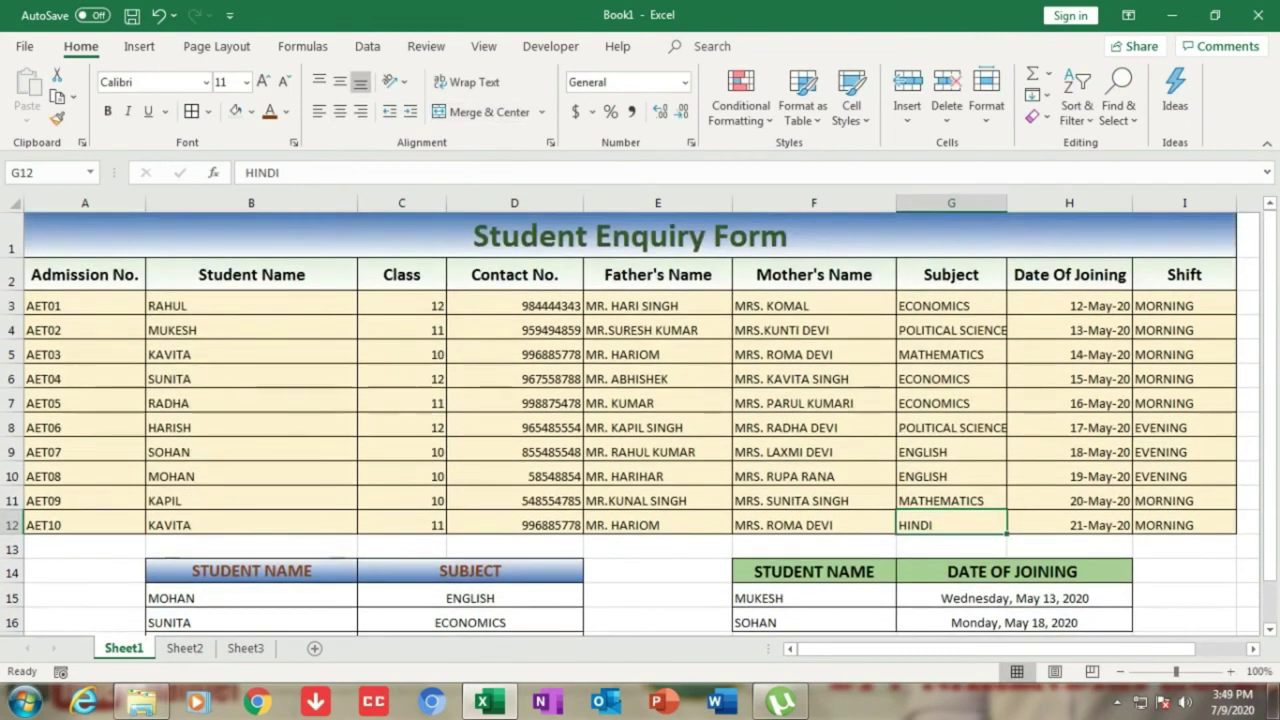
{"action": "left_click", "coordinate": [251, 354]}
{"action": "left_click", "coordinate": [951, 354]}
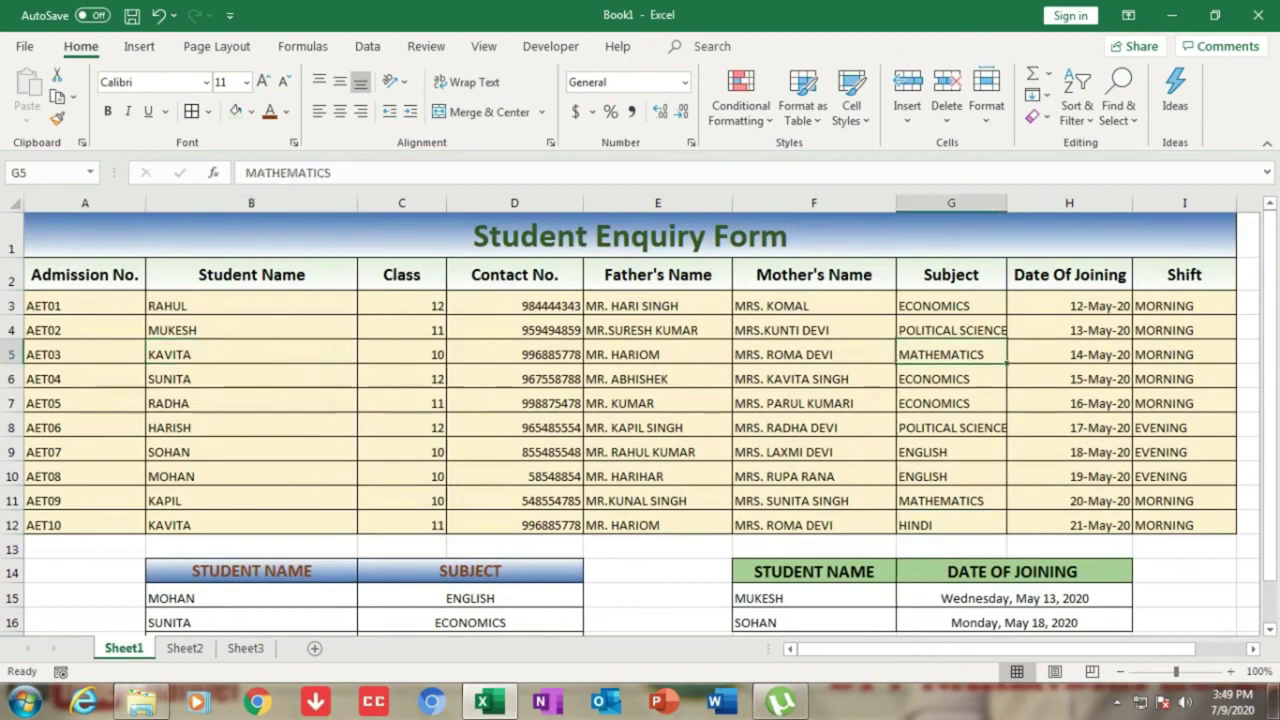
{"action": "scroll", "coordinate": [640, 420], "scroll_direction": "down", "scroll_amount": 2}
{"action": "left_click", "coordinate": [251, 350]}
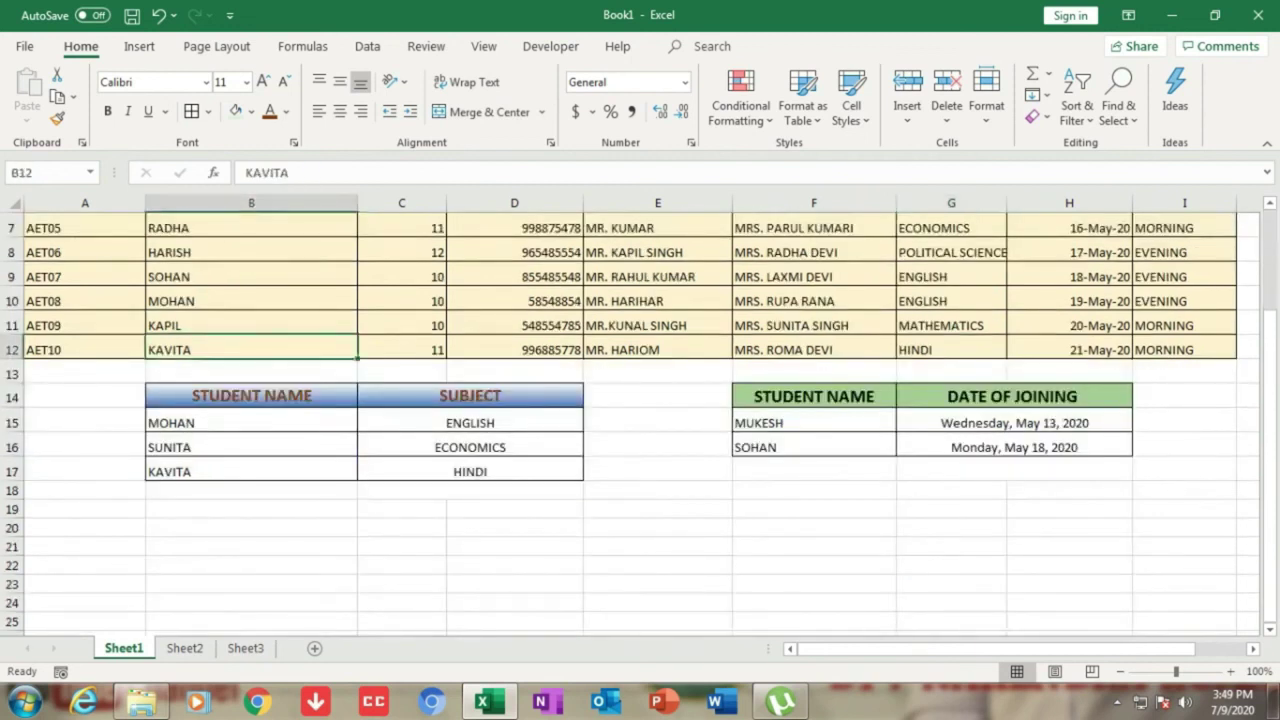
{"action": "left_click", "coordinate": [951, 350]}
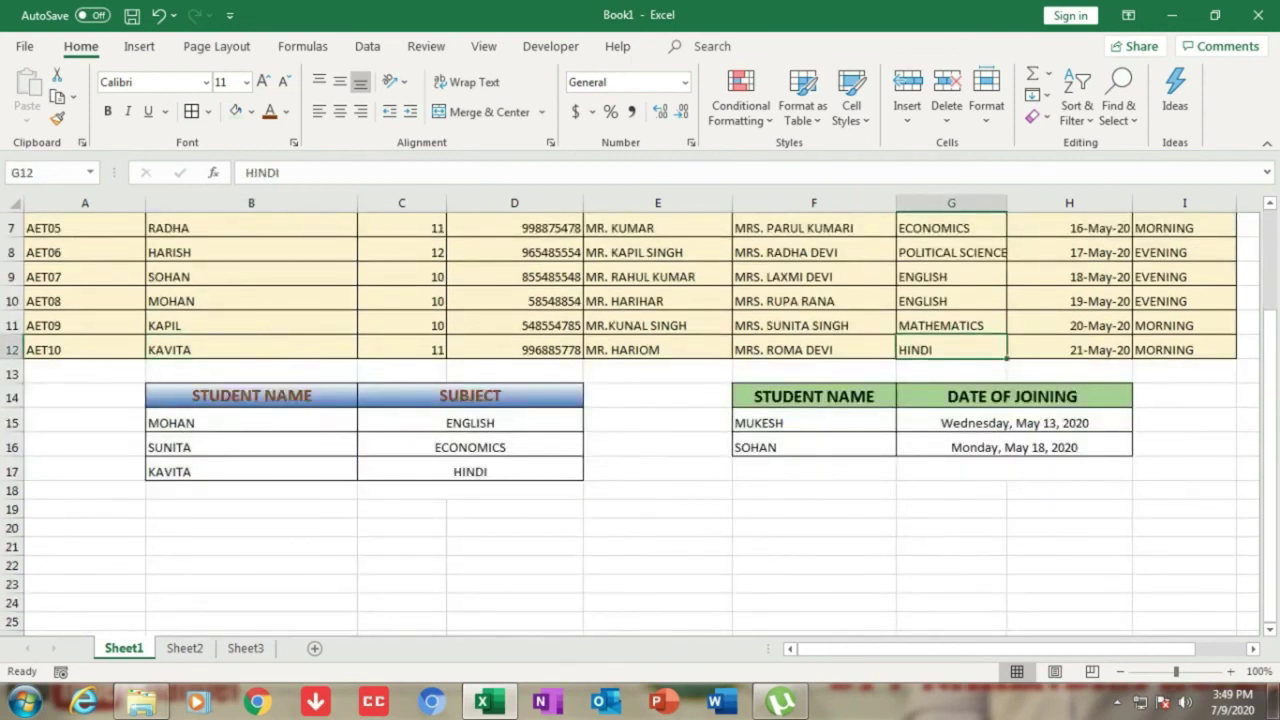